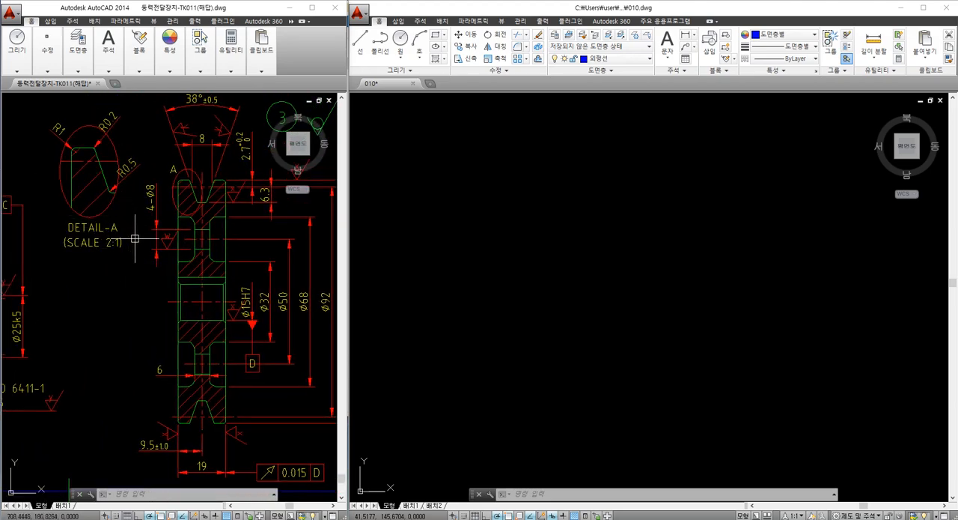
# Examine the belt pulley section in the reference drawing, including its V-groove, Detail-A and diameter dimensions
pyautogui.scroll(3, 113, 253)
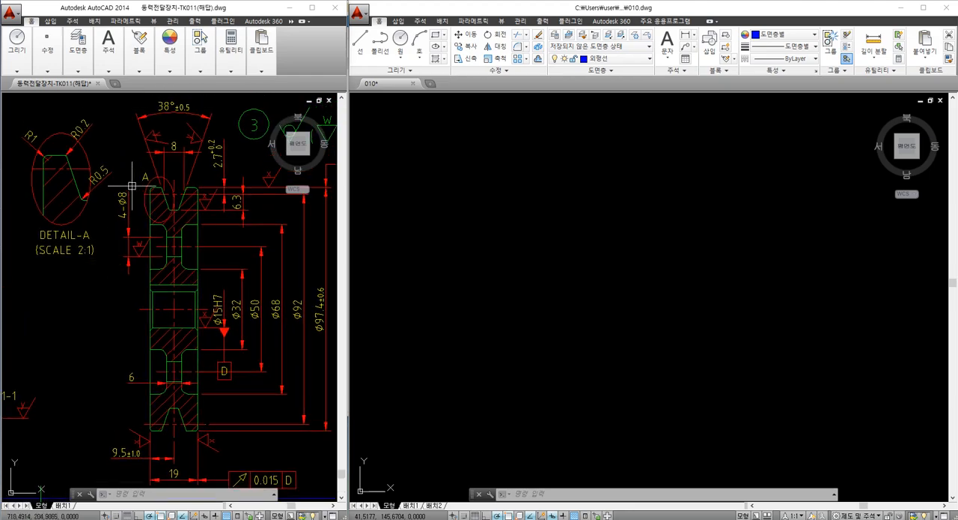
pyautogui.scroll(3, 174, 199)
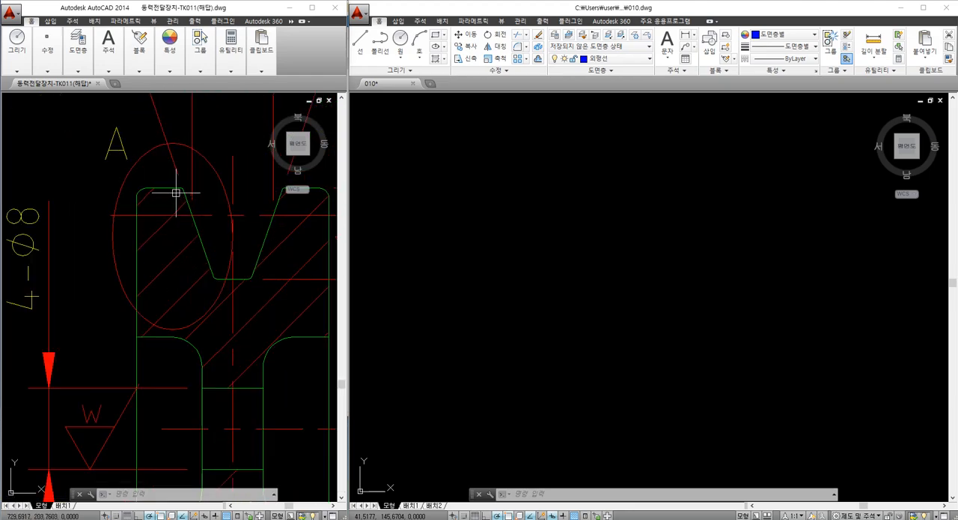
pyautogui.scroll(-3, 177, 193)
pyautogui.scroll(2, 179, 186)
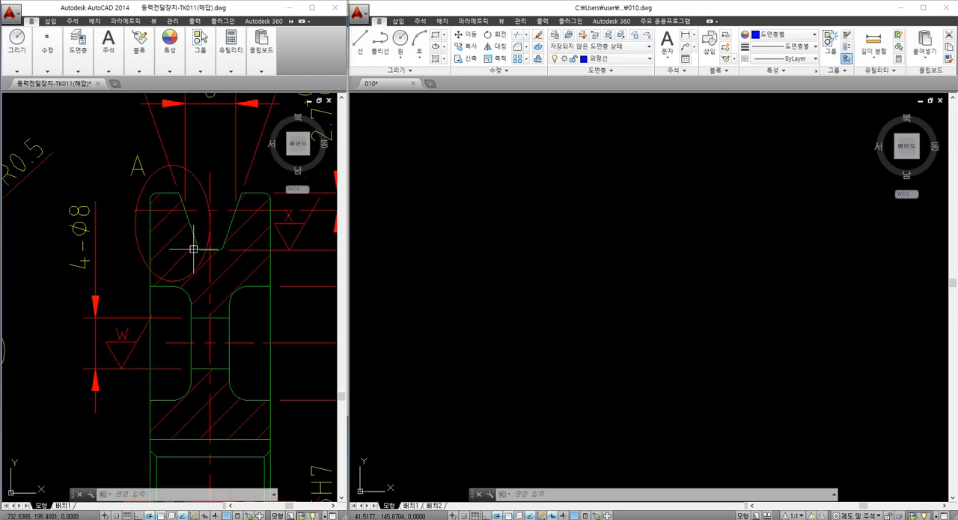
pyautogui.moveTo(251, 174); pyautogui.dragTo(234, 208, button='middle')
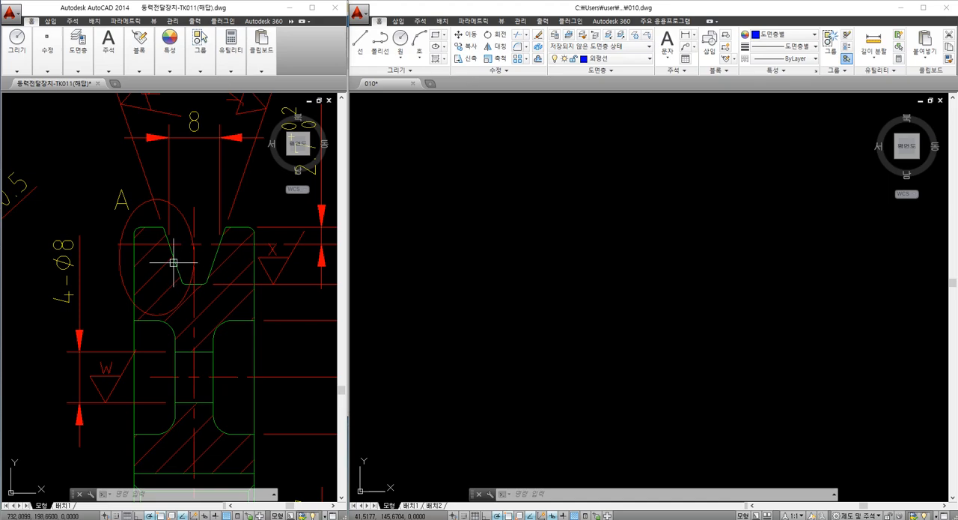
pyautogui.scroll(-5, 173, 263)
pyautogui.scroll(2, 126, 271)
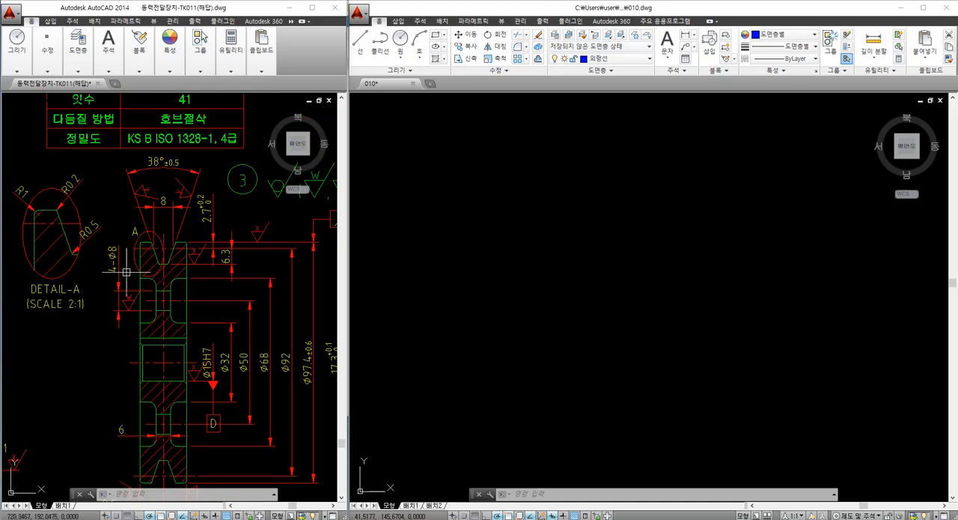
pyautogui.scroll(3, 125, 275)
pyautogui.moveTo(125, 274)
pyautogui.mouseDown(button='middle')
pyautogui.moveTo(125, 256)
pyautogui.moveTo(43, 188)
pyautogui.mouseUp(button='middle')
pyautogui.scroll(-3, 49, 187)
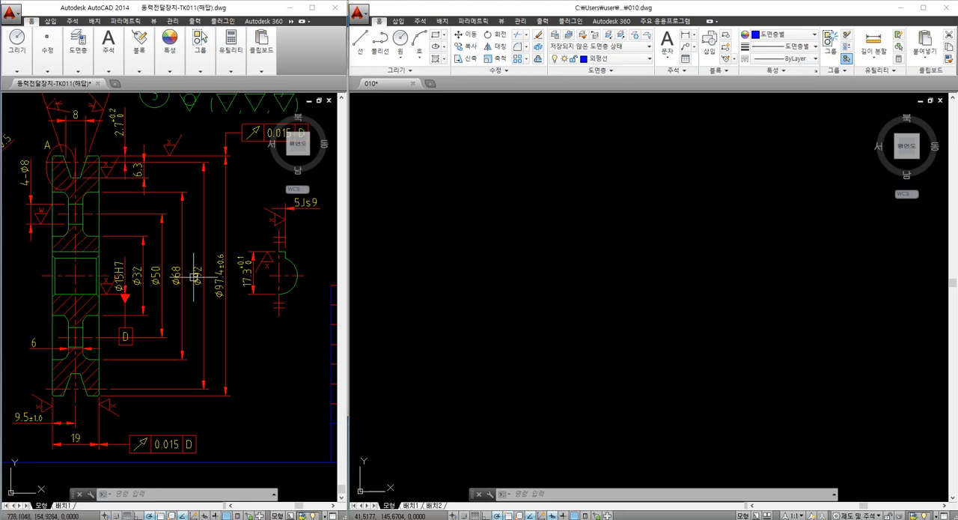
pyautogui.moveTo(101, 268); pyautogui.dragTo(227, 283, button='middle')
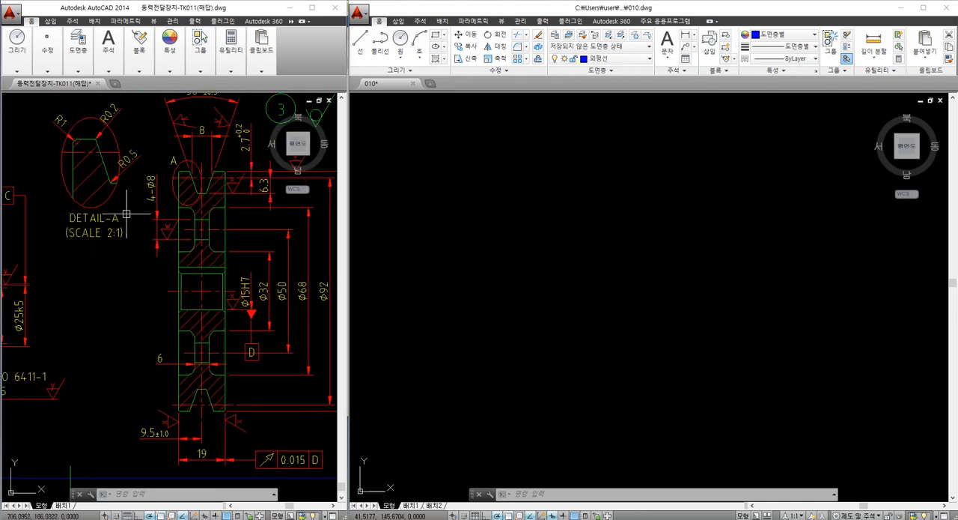
pyautogui.moveTo(107, 197); pyautogui.dragTo(112, 242, button='middle')
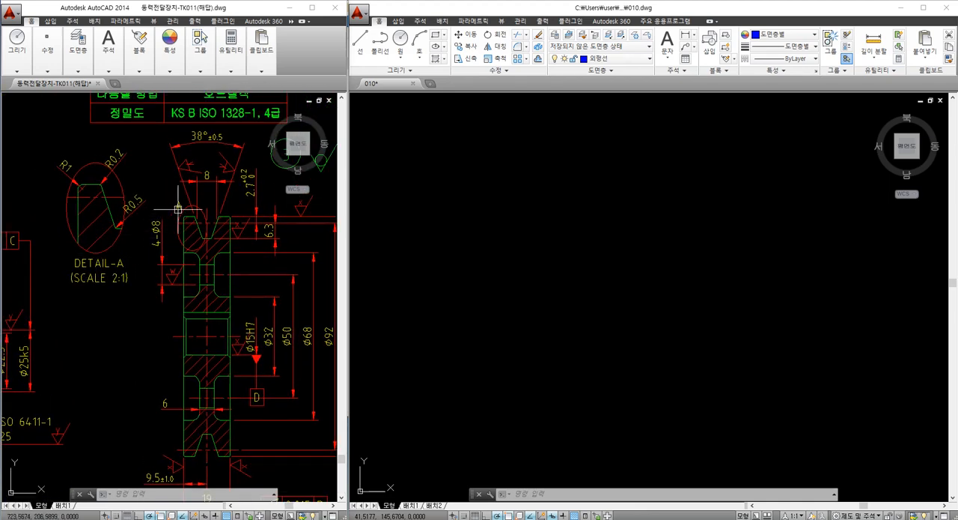
pyautogui.scroll(3, 183, 213)
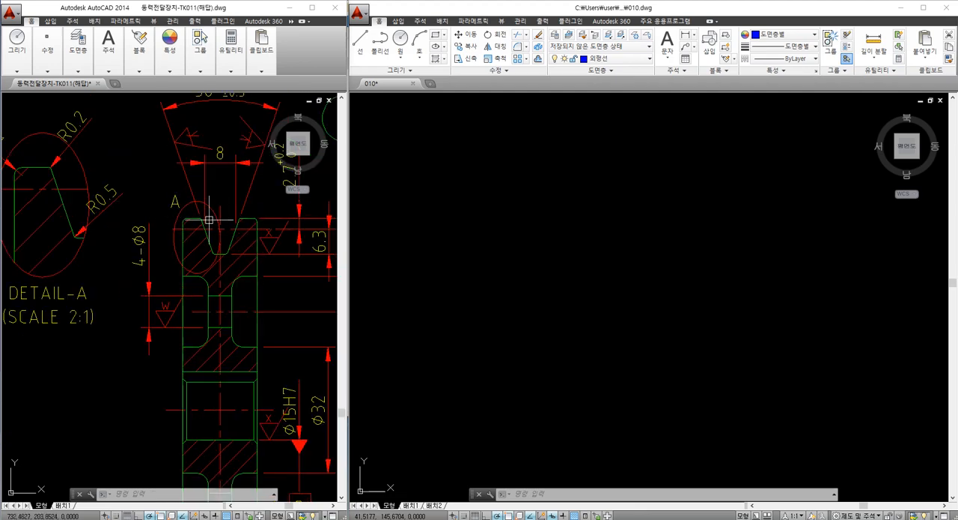
pyautogui.moveTo(153, 264); pyautogui.dragTo(204, 264, button='middle')
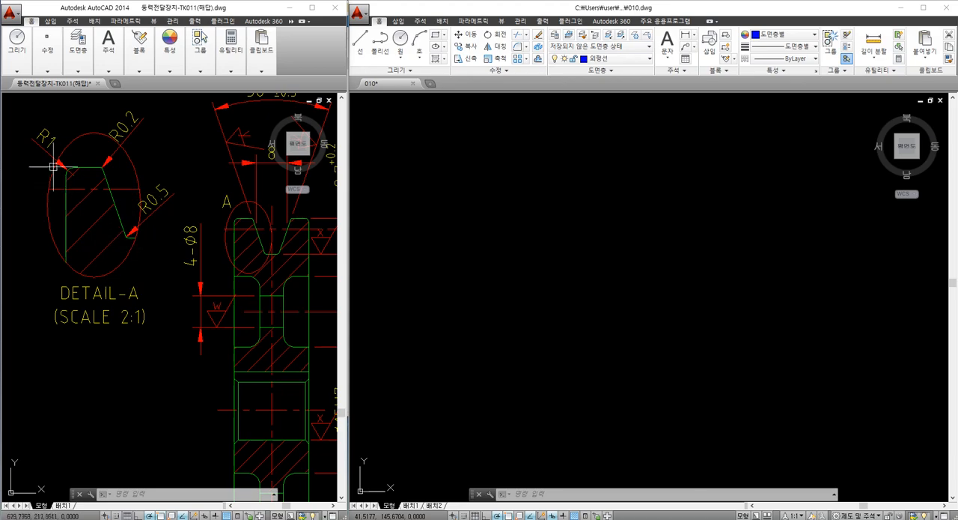
pyautogui.scroll(-2, 102, 221)
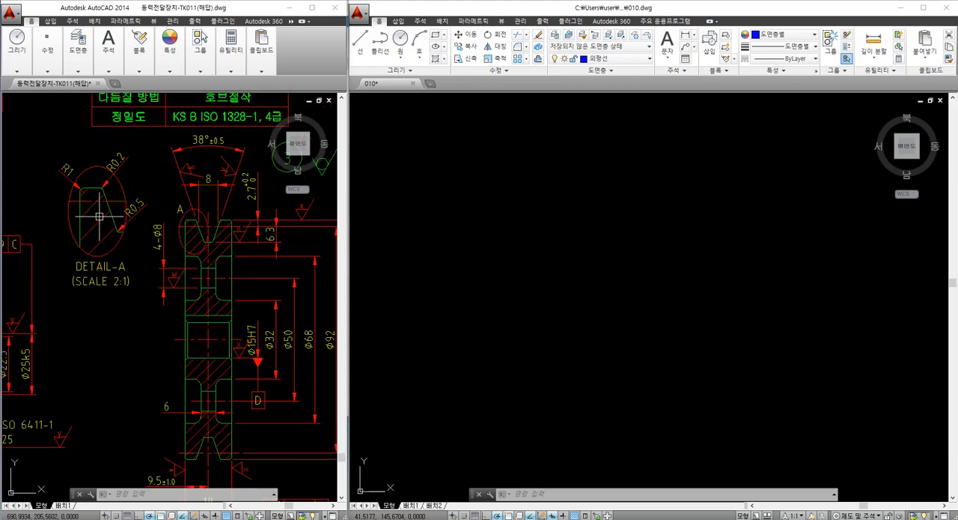
pyautogui.moveTo(106, 232)
pyautogui.mouseDown(button='middle')
pyautogui.moveTo(81, 256)
pyautogui.moveTo(24, 232)
pyautogui.mouseUp(button='middle')
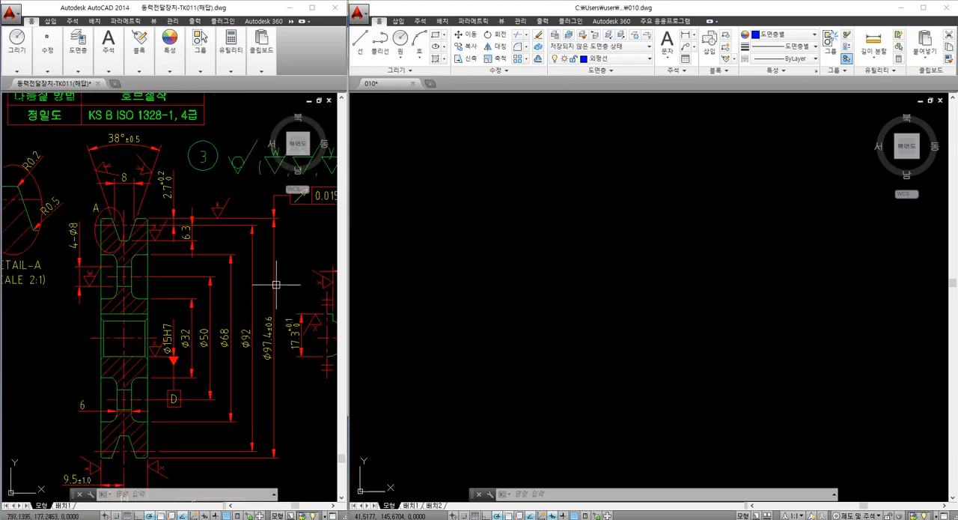
pyautogui.moveTo(205, 282); pyautogui.dragTo(250, 271, button='middle')
# Draw a horizontal and a vertical construction line crossing at one point in the empty 010 drawing
pyautogui.write('xl')
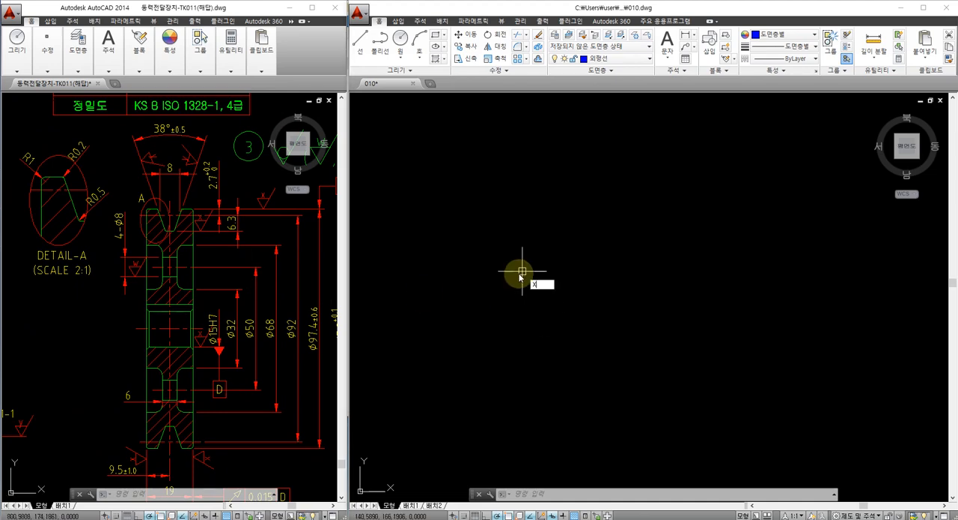
pyautogui.press('Return')
pyautogui.click(517, 270)
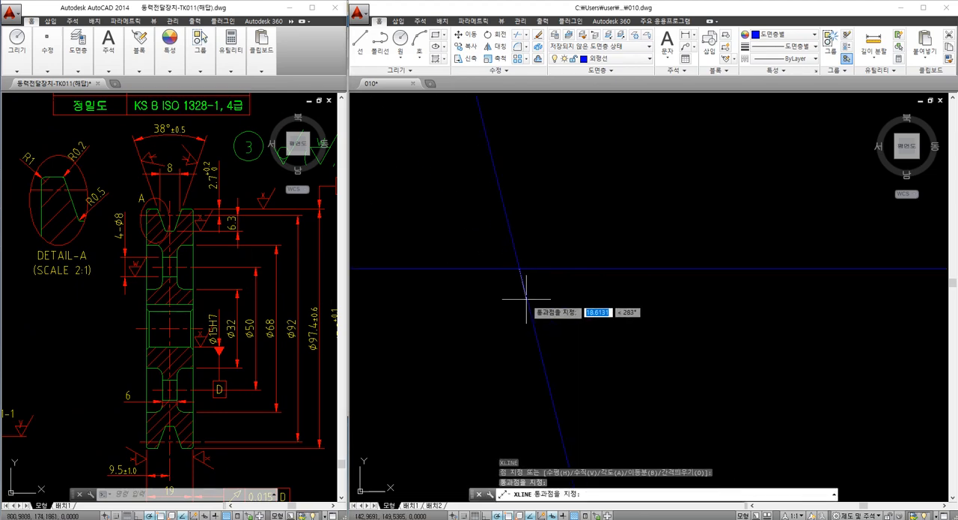
pyautogui.click(520, 297)
pyautogui.press('Escape')
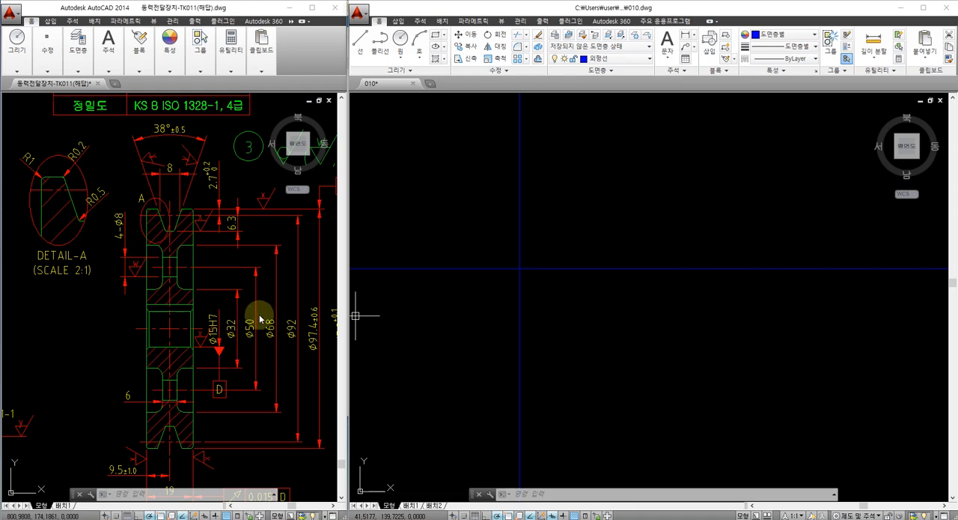
pyautogui.write('F')
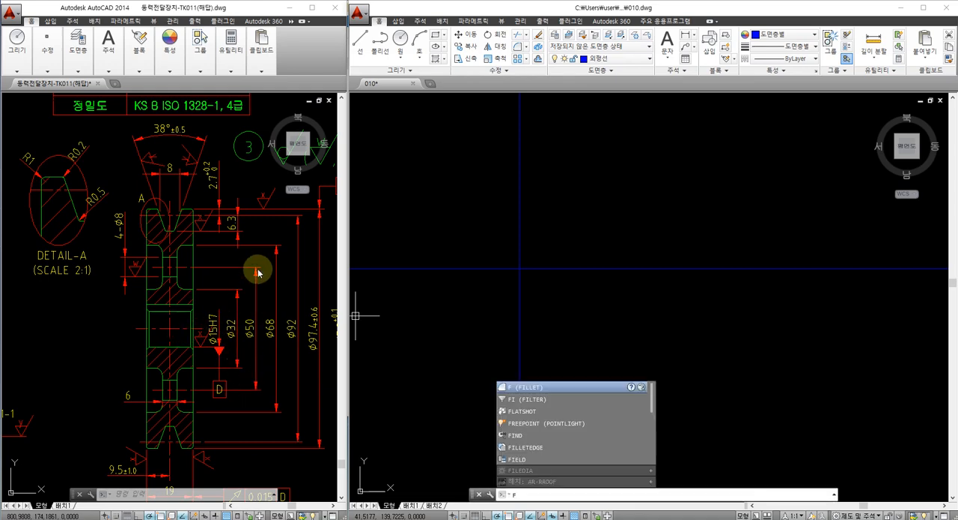
pyautogui.press('Escape')
pyautogui.press('Escape')
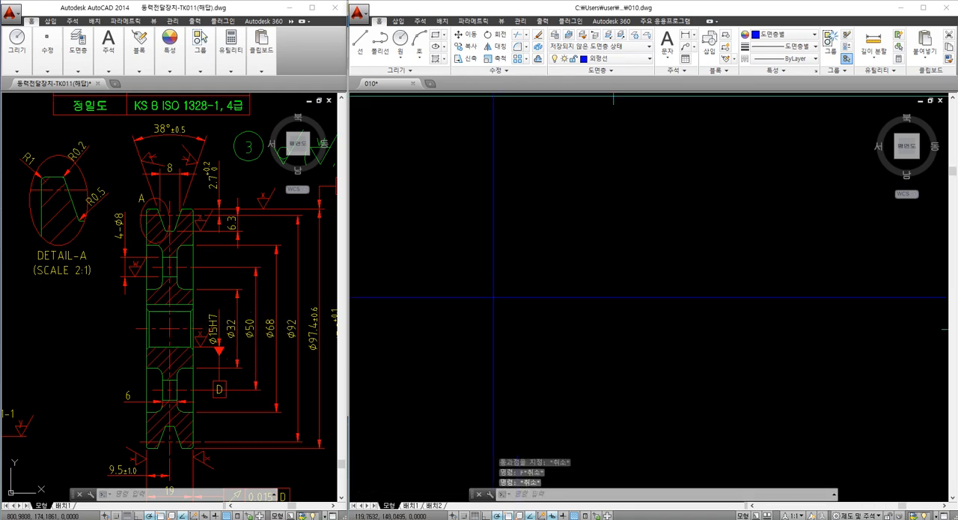
# Offset the horizontal construction line upward by 92/2 for the pulley's pitch diameter
pyautogui.moveTo(478, 295); pyautogui.dragTo(510, 290, button='middle')
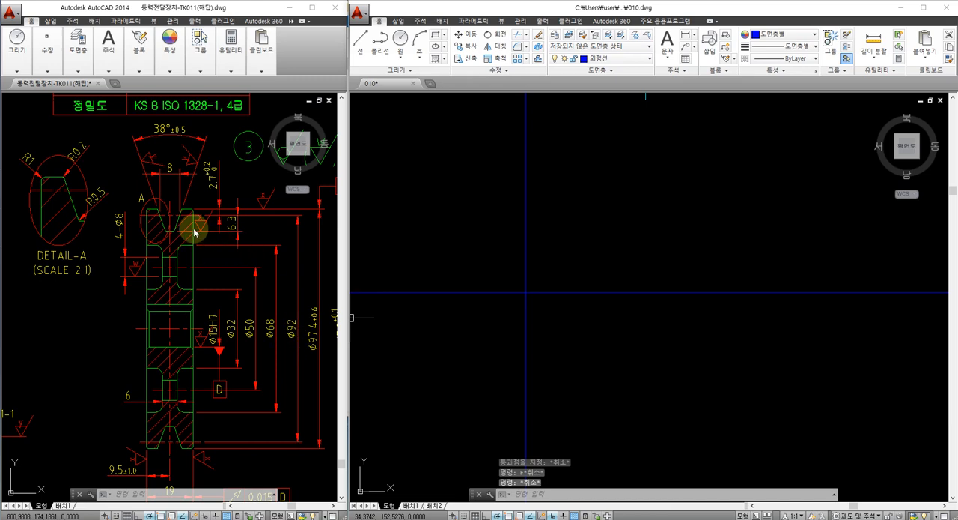
pyautogui.write('ㅇ')
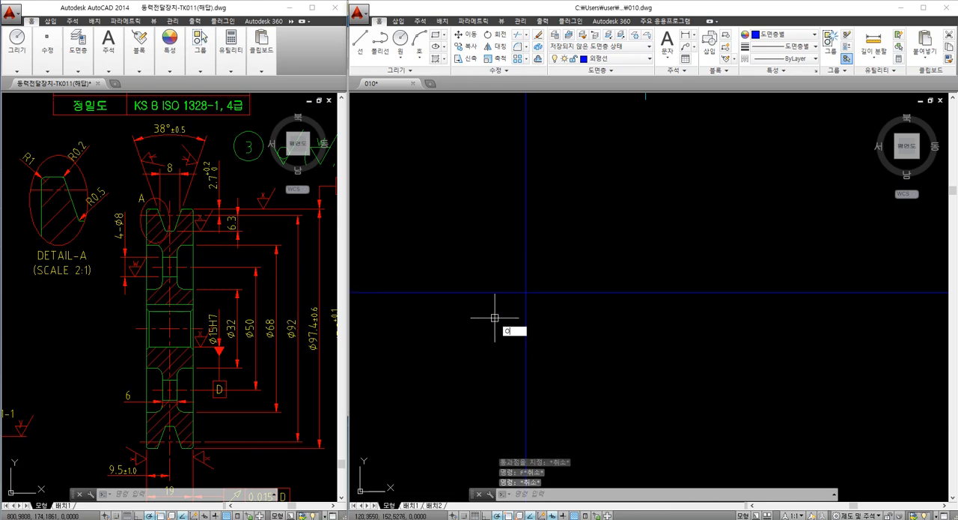
pyautogui.press('Return')
pyautogui.write('92')
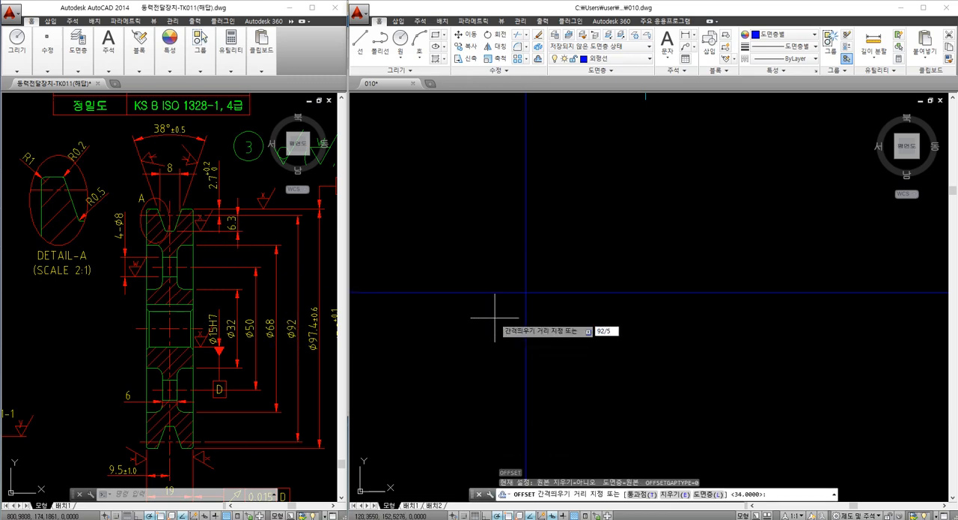
pyautogui.write('/2')
pyautogui.press('Return')
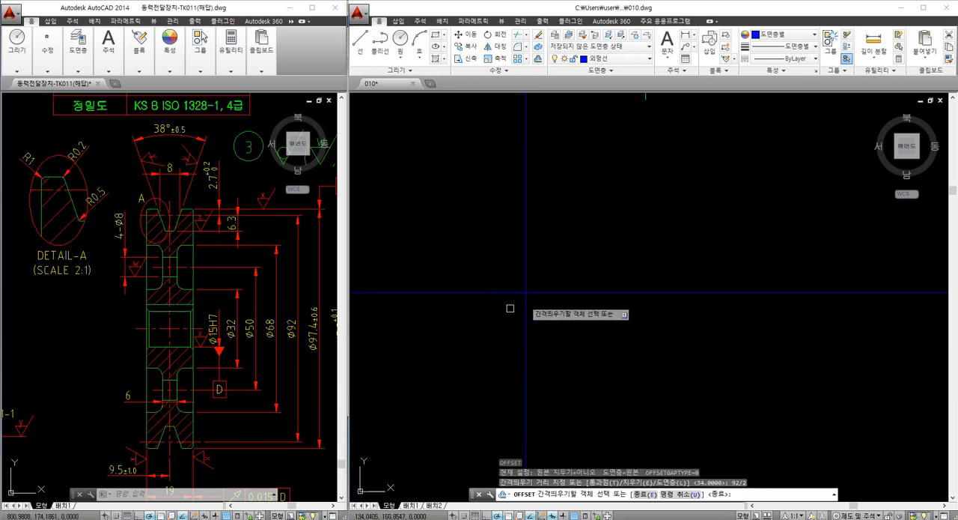
pyautogui.click(567, 291)
pyautogui.click(561, 238)
pyautogui.press('Return')
pyautogui.moveTo(542, 231); pyautogui.dragTo(541, 255, button='middle')
pyautogui.write('ㅇ')
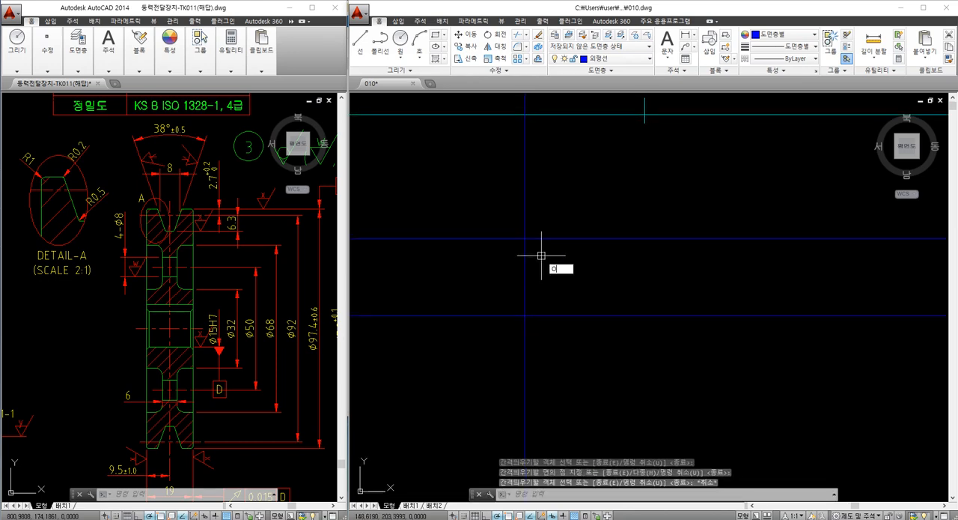
pyautogui.press('Return')
pyautogui.write('2.7')
pyautogui.press('Return')
pyautogui.click(541, 238)
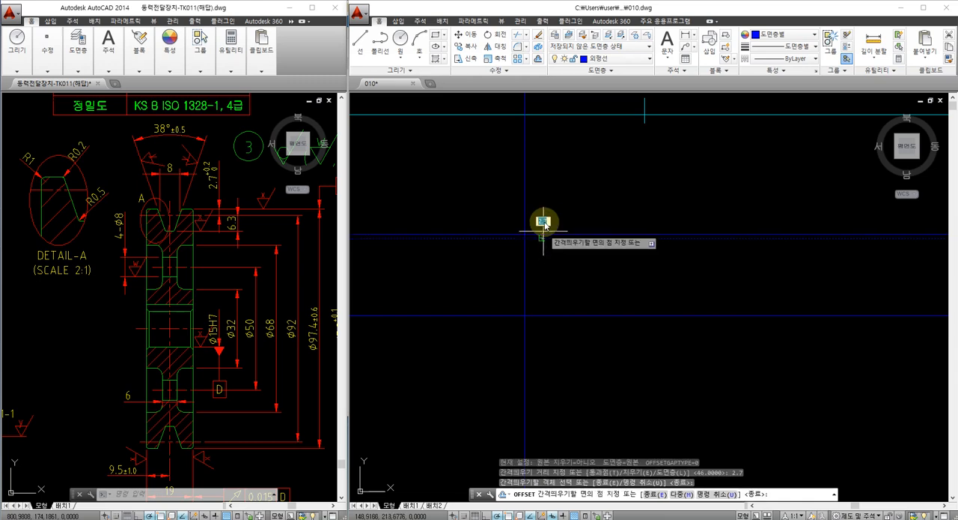
pyautogui.press('Escape')
pyautogui.press('Return')
pyautogui.write('6.3')
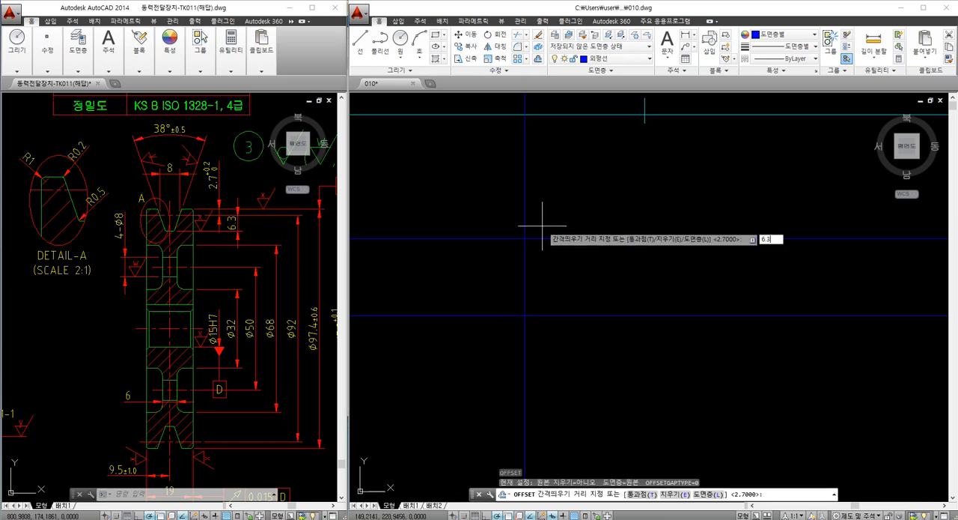
pyautogui.press('Return')
pyautogui.scroll(4, 539, 238)
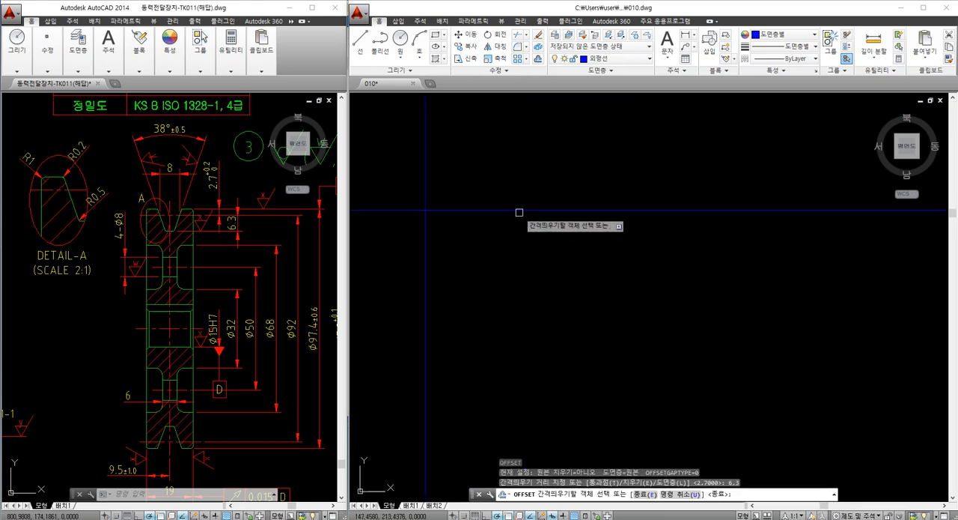
pyautogui.press('Escape')
pyautogui.scroll(-3, 517, 228)
pyautogui.scroll(1, 525, 220)
# Erase the upper horizontal construction line and start a new offset
pyautogui.click(529, 232)
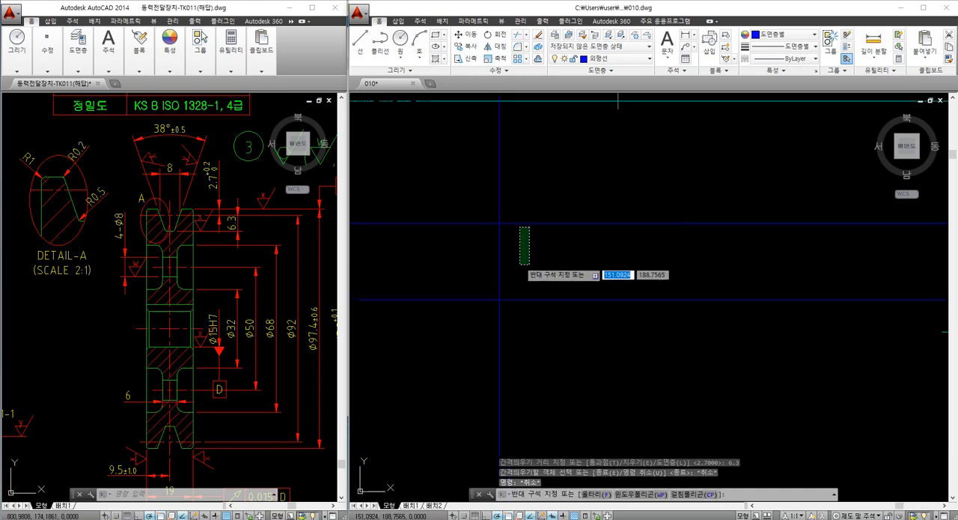
pyautogui.click(511, 205)
pyautogui.write('E')
pyautogui.press('Return')
pyautogui.write('O')
pyautogui.press('Return')
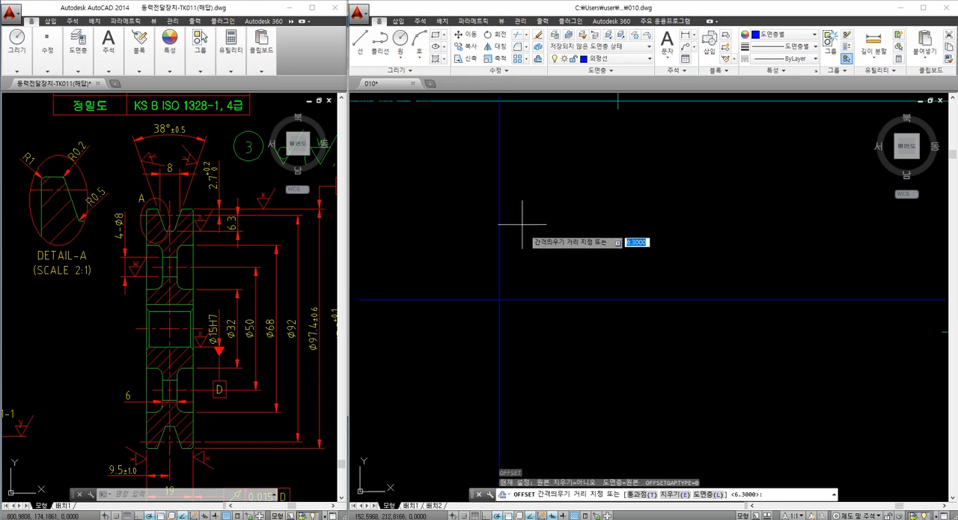
# Cancel the running offset and undo the deletion of the upper horizontal construction line
pyautogui.hotkey('ctrl', 'z')
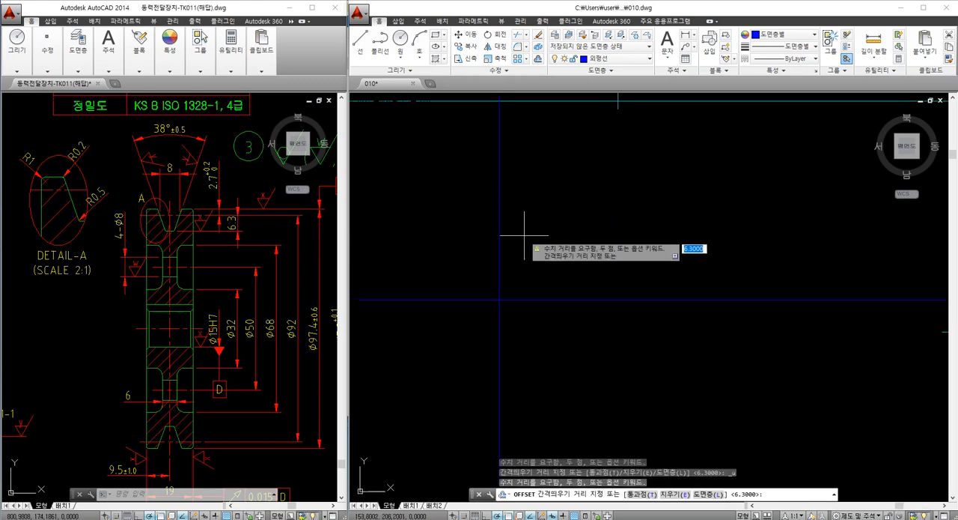
pyautogui.press('Escape')
pyautogui.hotkey('ctrl', 'z')
pyautogui.hotkey('ctrl', 'z')
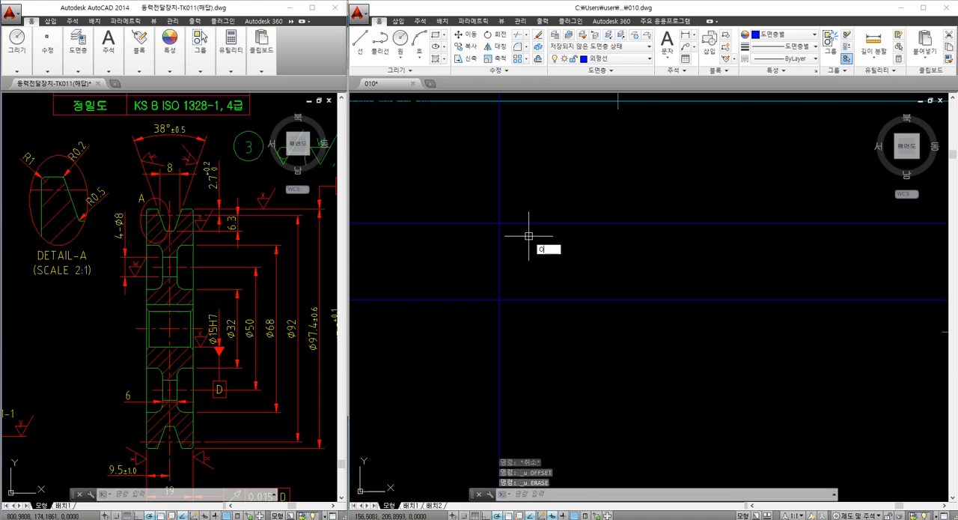
# Offset the upper horizontal construction line 2.7 mm upward to mark the pulley's outer edge
pyautogui.press('Return')
pyautogui.write('2.7')
pyautogui.press('Return')
pyautogui.click(528, 222)
pyautogui.click(529, 208)
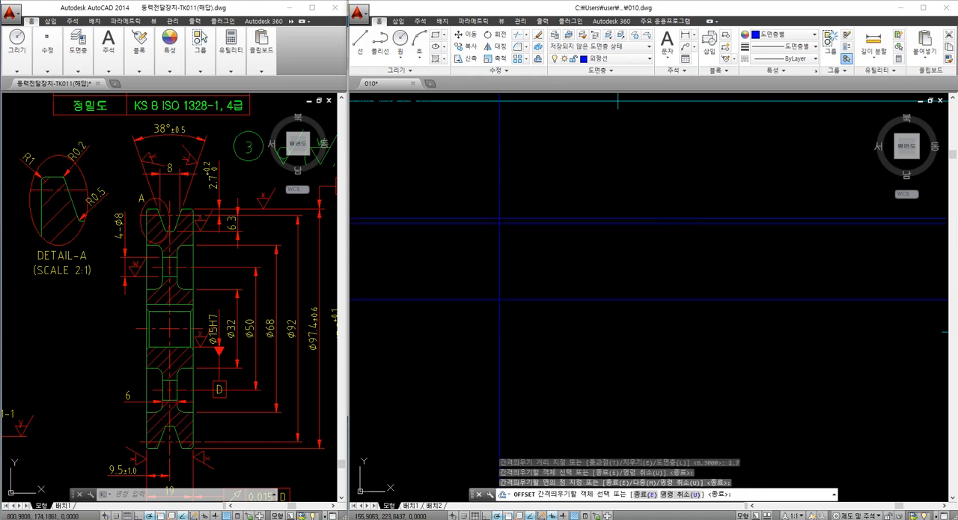
pyautogui.press('Escape')
pyautogui.press('Escape')
# Offset the pitch-diameter line 6.3 mm downward, toward the center axis, to mark the bottom of the V-groove
pyautogui.write('o')
pyautogui.press('Return')
pyautogui.write('6.3')
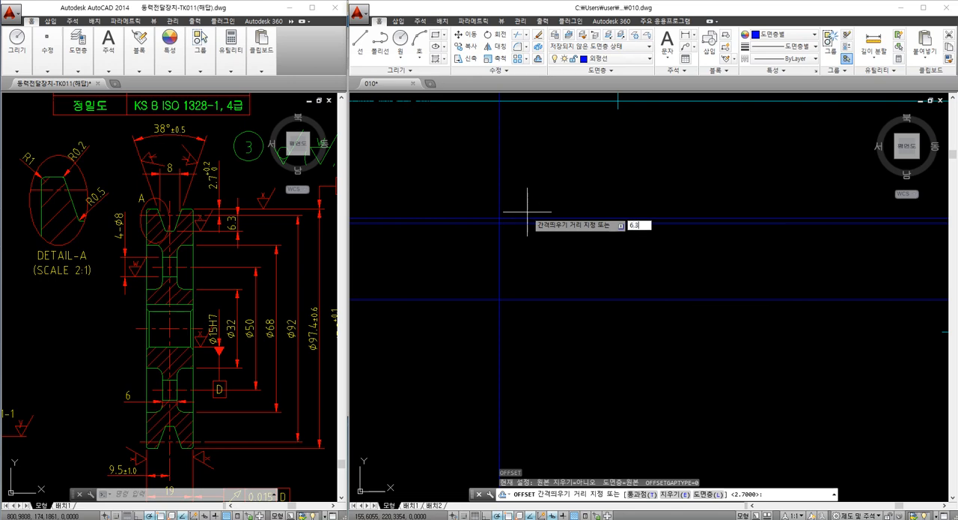
pyautogui.press('Return')
pyautogui.scroll(4, 527, 219)
pyautogui.click(527, 220)
pyautogui.click(527, 231)
pyautogui.press('Escape')
pyautogui.scroll(-5, 531, 255)
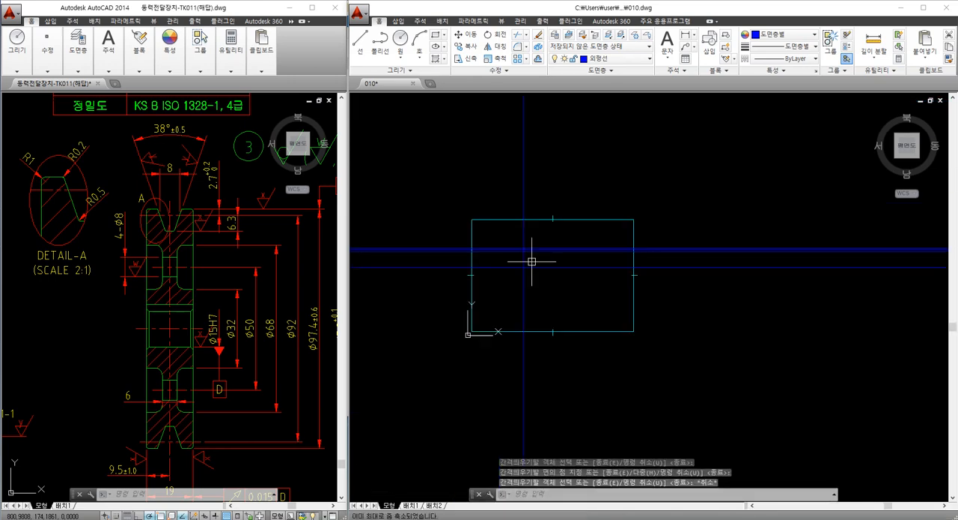
pyautogui.scroll(5, 530, 266)
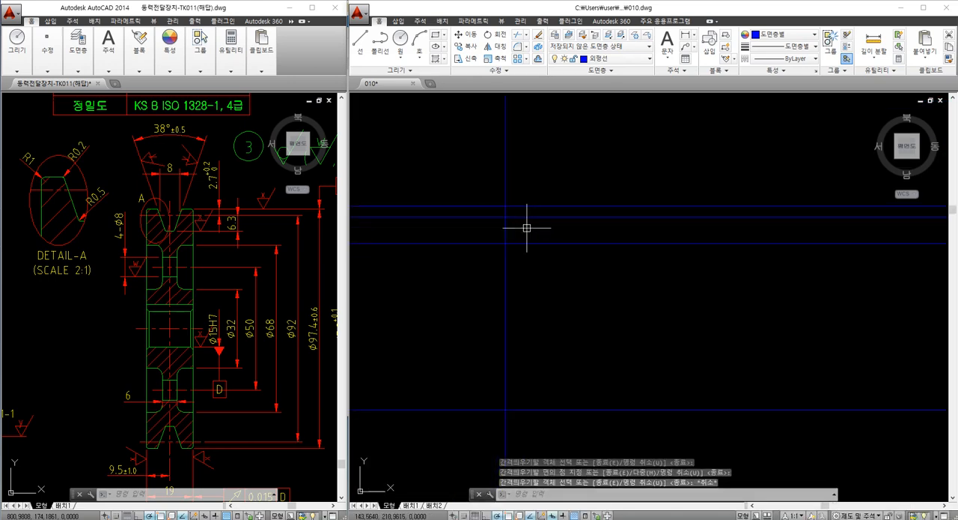
pyautogui.press('Escape')
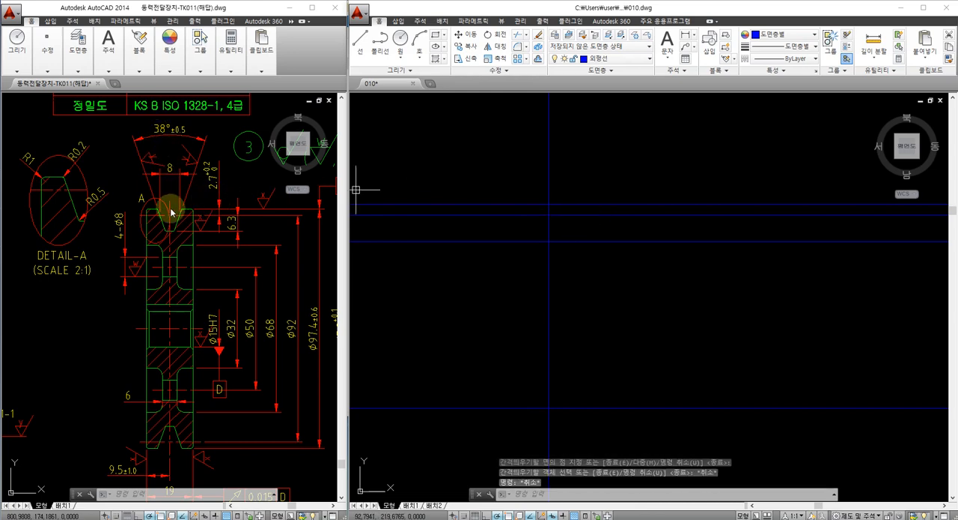
pyautogui.click(524, 221)
pyautogui.press('Escape')
pyautogui.press('Escape')
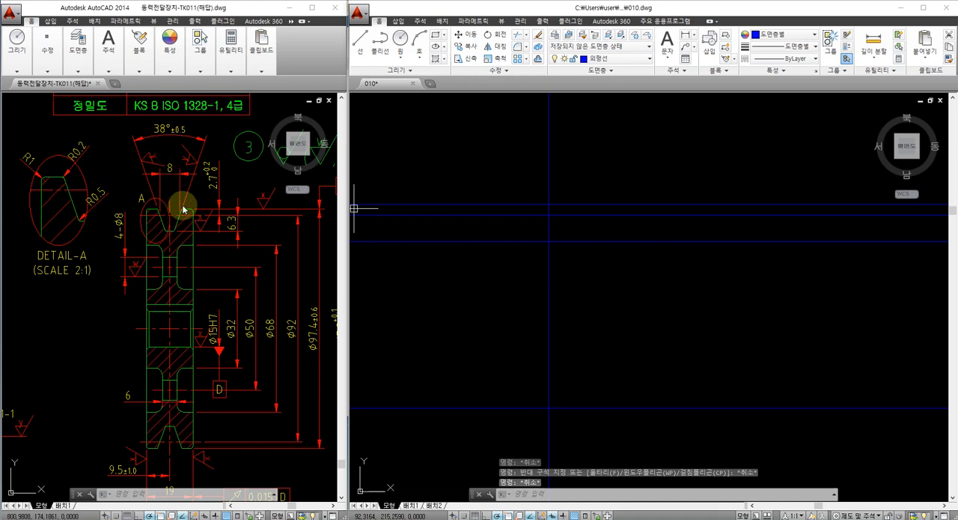
# Offset the vertical centerline 4 mm to the right to locate half the groove width at the pitch diameter
pyautogui.press('Escape')
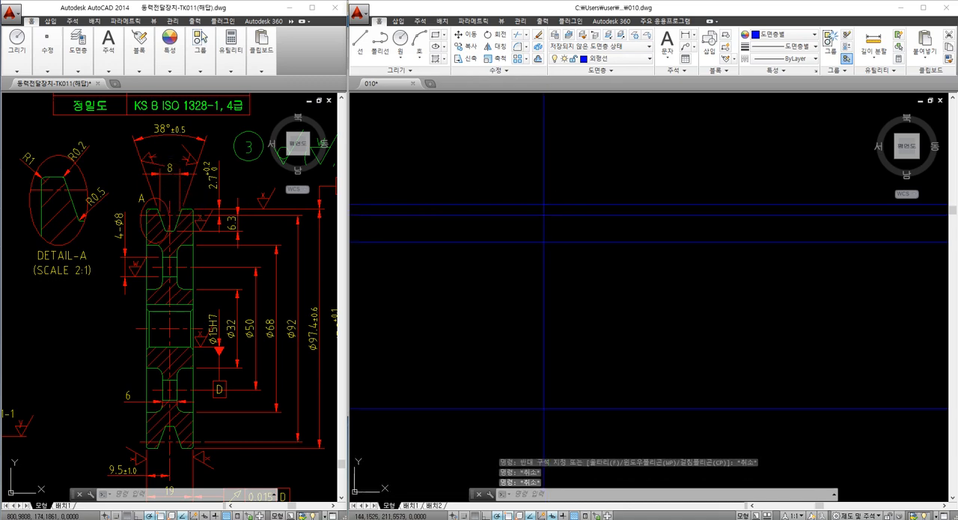
pyautogui.write('o')
pyautogui.press('Return')
pyautogui.write('4')
pyautogui.press('Return')
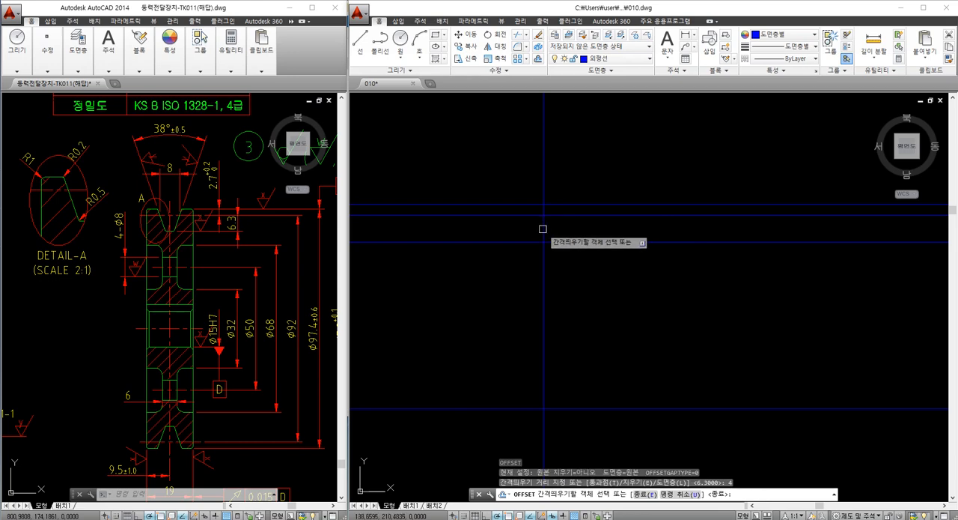
pyautogui.click(543, 229)
pyautogui.click(559, 225)
pyautogui.press('Escape')
pyautogui.scroll(6, 563, 222)
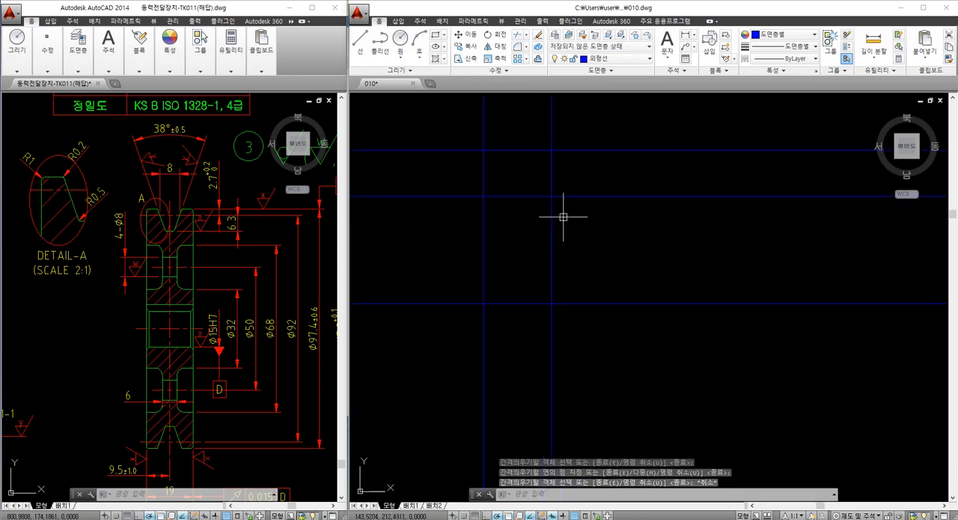
pyautogui.click(553, 178)
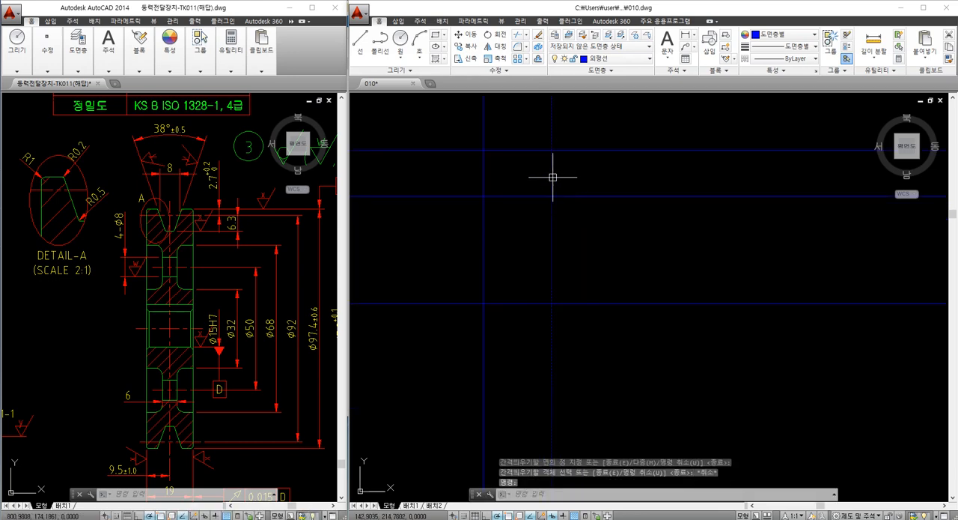
pyautogui.scroll(-4, 581, 184)
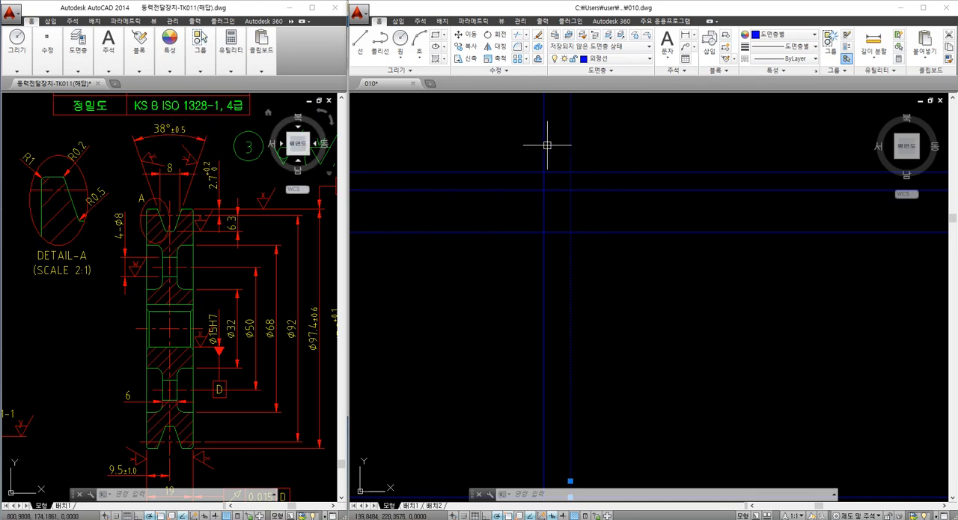
pyautogui.press('Escape')
pyautogui.press('Escape')
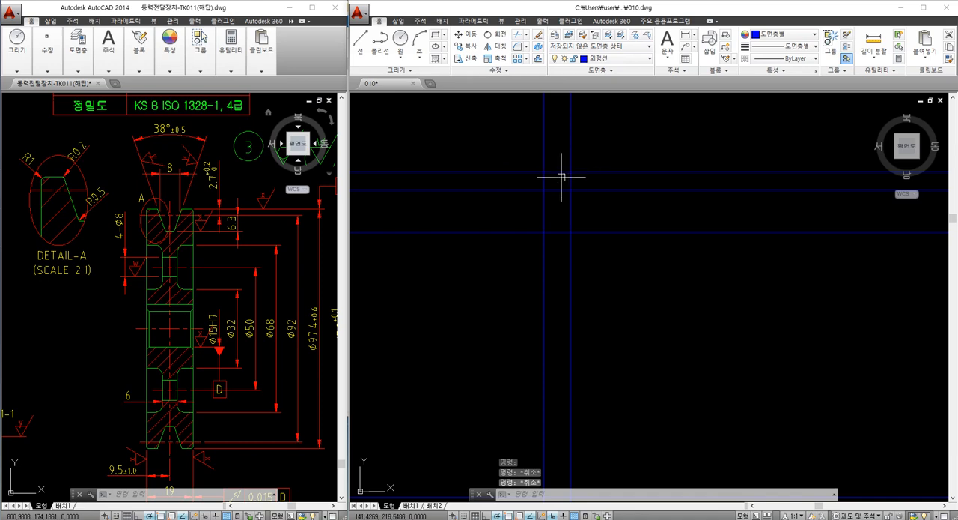
# Rotate the 4 mm offset line by -19° about its intersection with the pitch-diameter line to form the groove flank
pyautogui.write('RO')
pyautogui.press('Return')
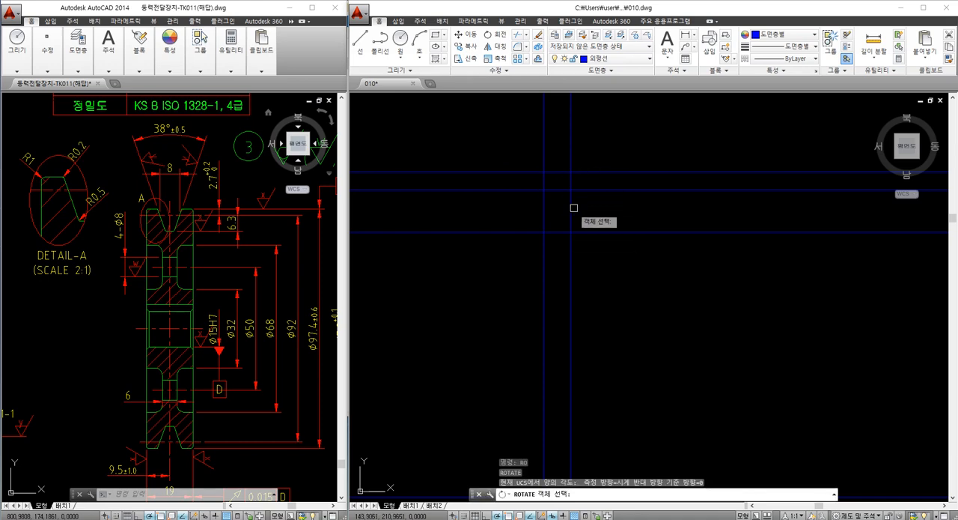
pyautogui.click(569, 211)
pyautogui.press('Return')
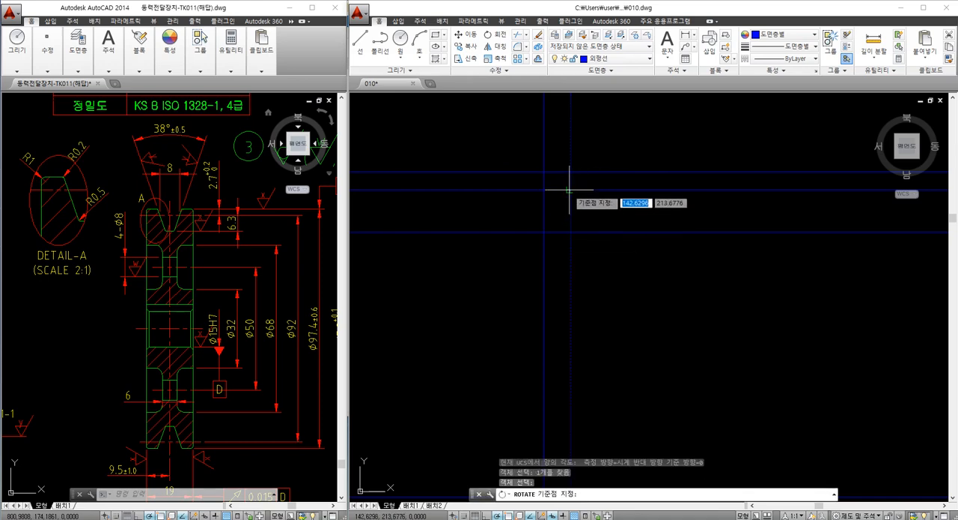
pyautogui.click(569, 190)
pyautogui.write('-19')
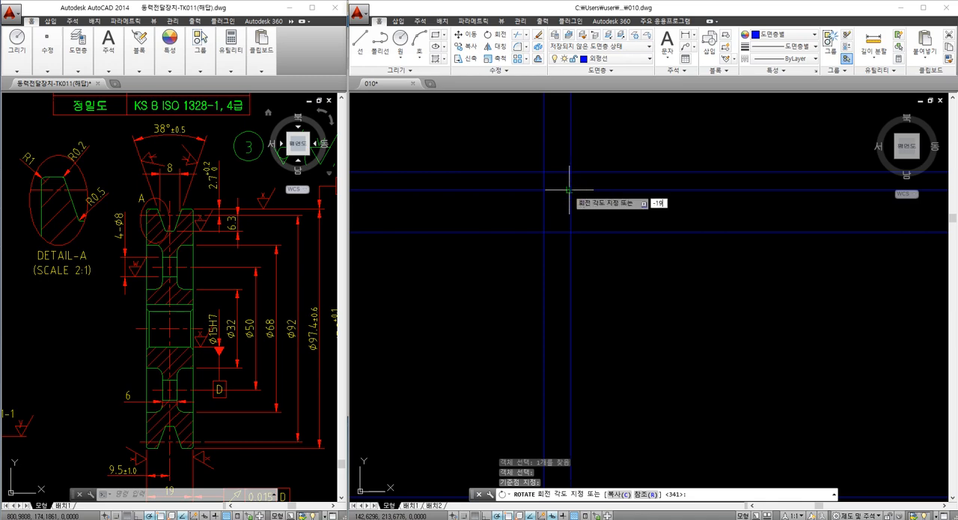
pyautogui.press('Return')
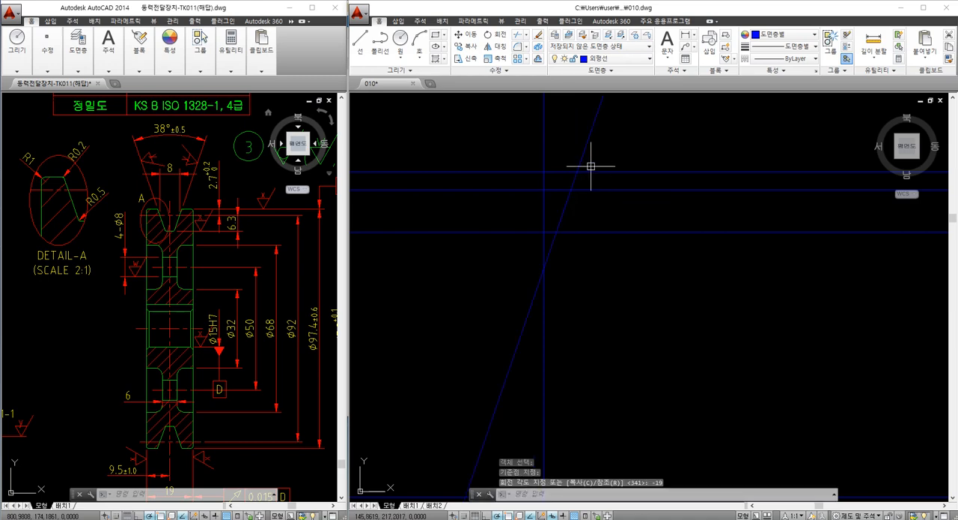
pyautogui.press('Escape')
pyautogui.press('Escape')
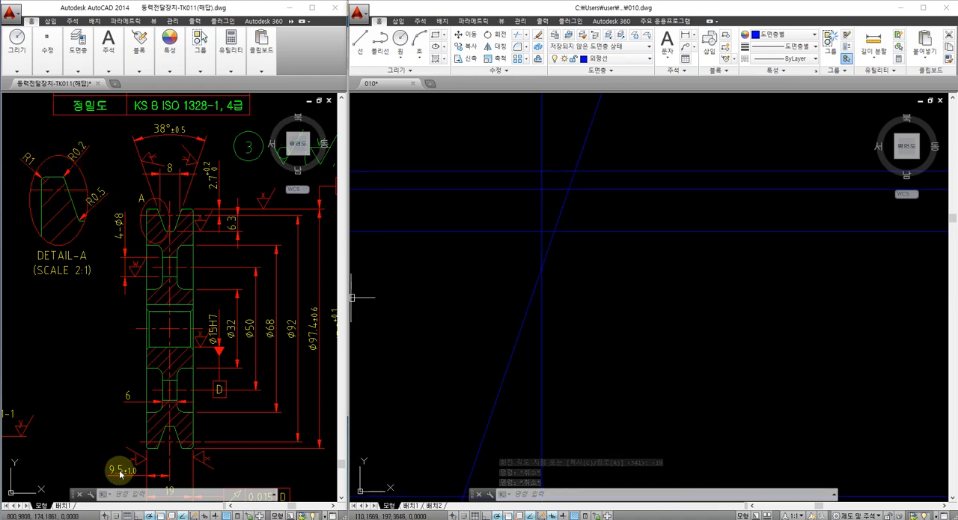
# Offset the vertical centerline 9.5 mm to the right to mark the pulley's side face
pyautogui.write('o')
pyautogui.press('space')
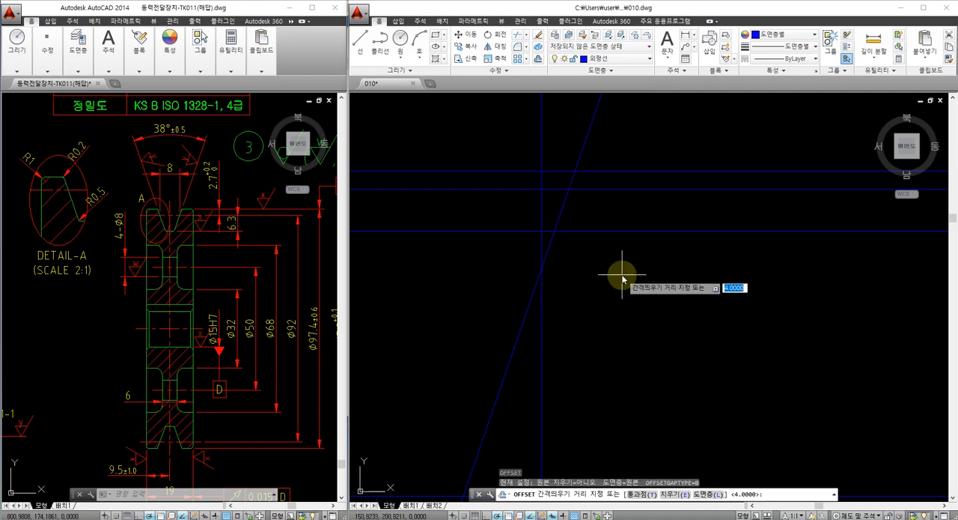
pyautogui.write('9.5')
pyautogui.press('Return')
pyautogui.click(543, 321)
pyautogui.click(572, 321)
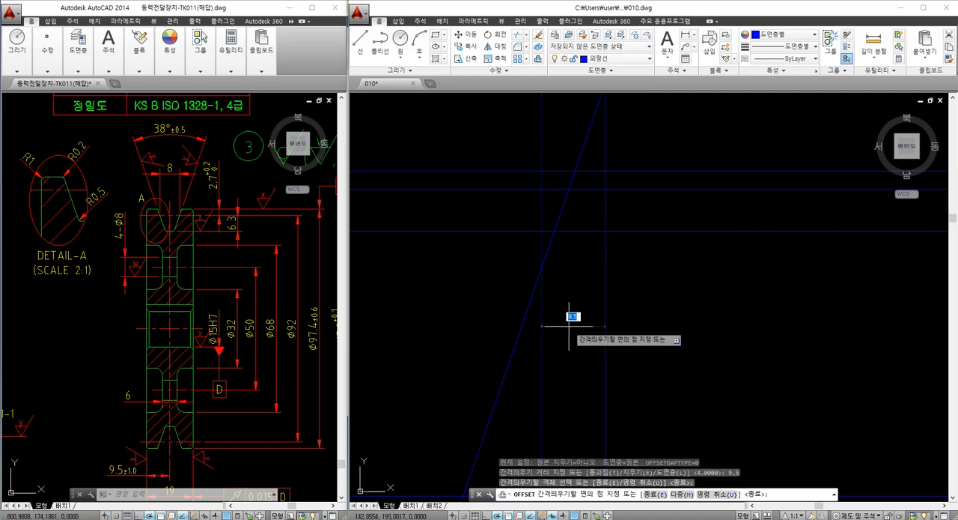
pyautogui.press('Escape')
# Fillet the corner between the pulley's outer-edge line and the right side face with a 1 mm radius
pyautogui.scroll(2, 591, 232)
pyautogui.write('f')
pyautogui.press('space')
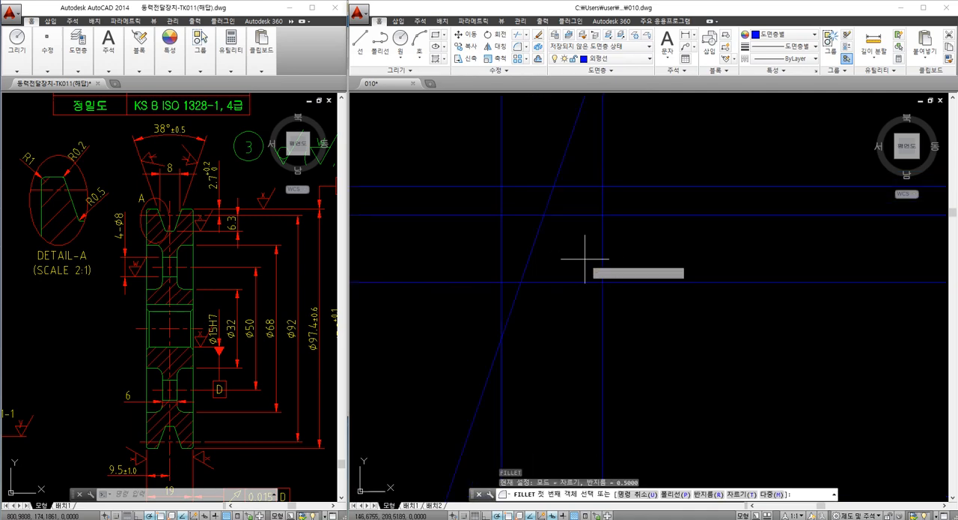
pyautogui.write('r')
pyautogui.press('space')
pyautogui.write('1')
pyautogui.press('space')
pyautogui.click(592, 187)
pyautogui.click(603, 206)
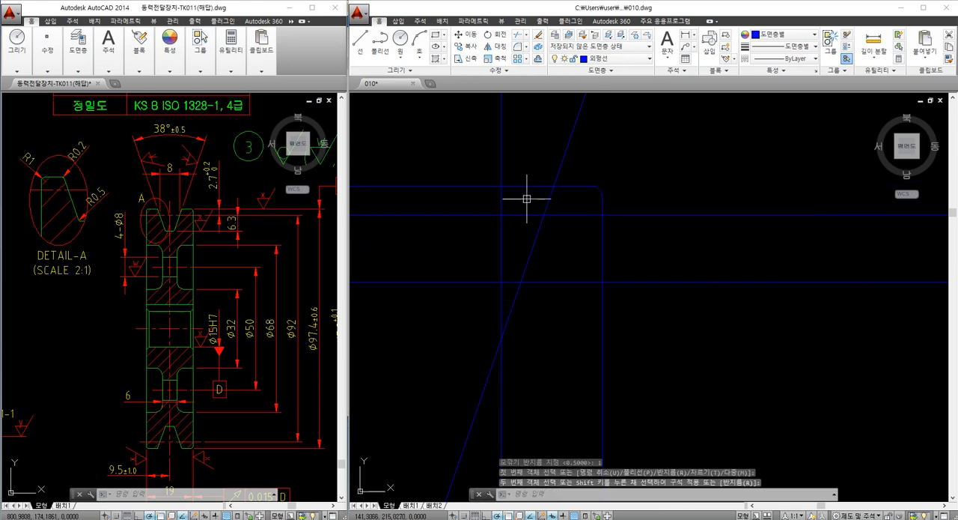
# Fillet the corner between the outer-edge line and the slanted groove flank with a 0.2 mm radius
pyautogui.write('f')
pyautogui.press('space')
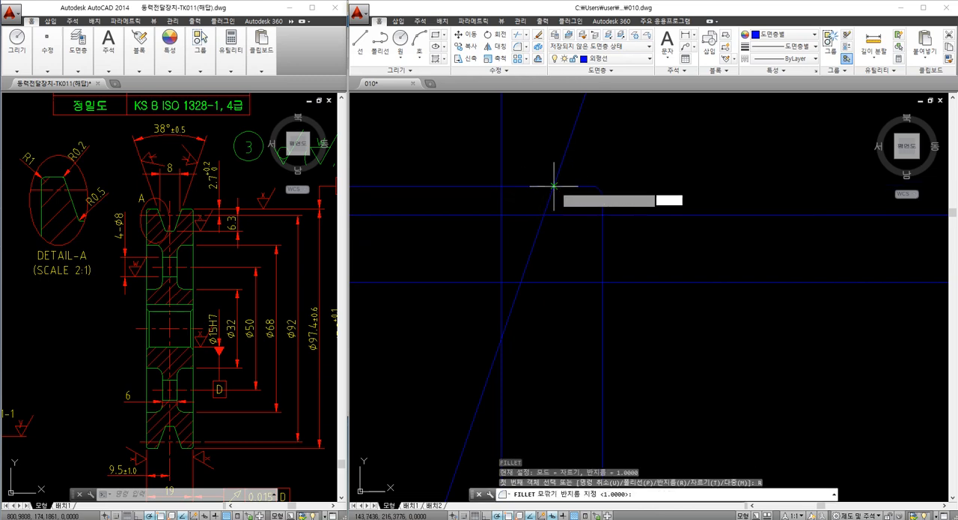
pyautogui.write('r')
pyautogui.press('space')
pyautogui.write('0.2')
pyautogui.press('space')
pyautogui.click(566, 185)
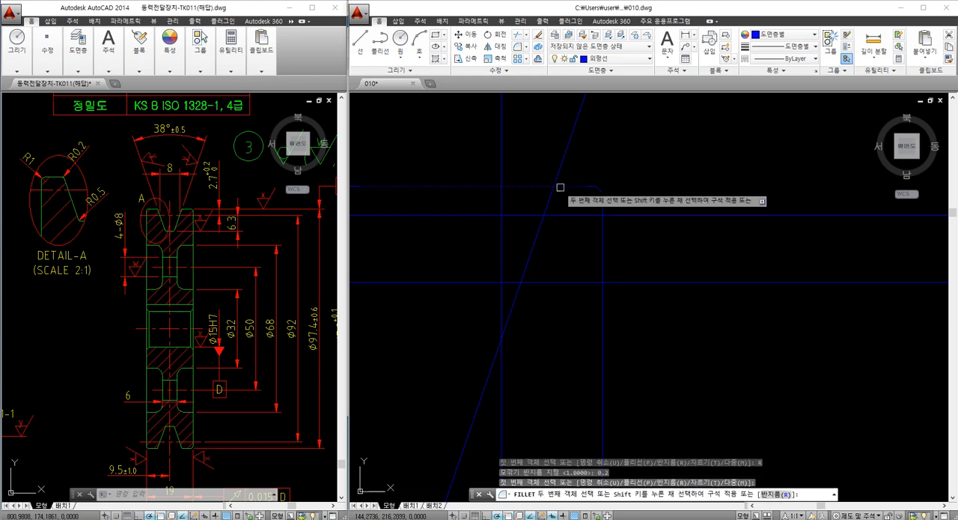
pyautogui.click(552, 195)
pyautogui.press('Escape')
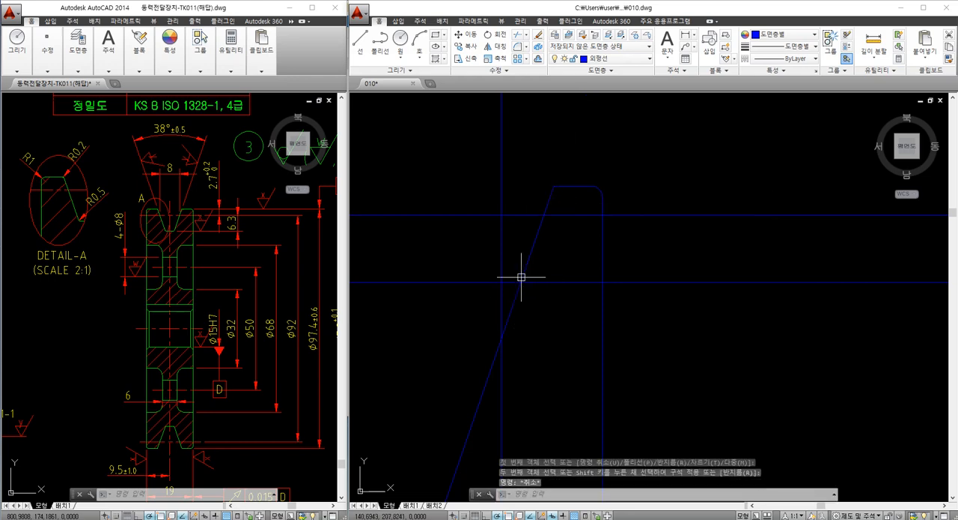
# Fillet the corner between the groove flank and the groove-bottom line with a 0.5 mm radius
pyautogui.write('f')
pyautogui.press('space')
pyautogui.write('r')
pyautogui.press('space')
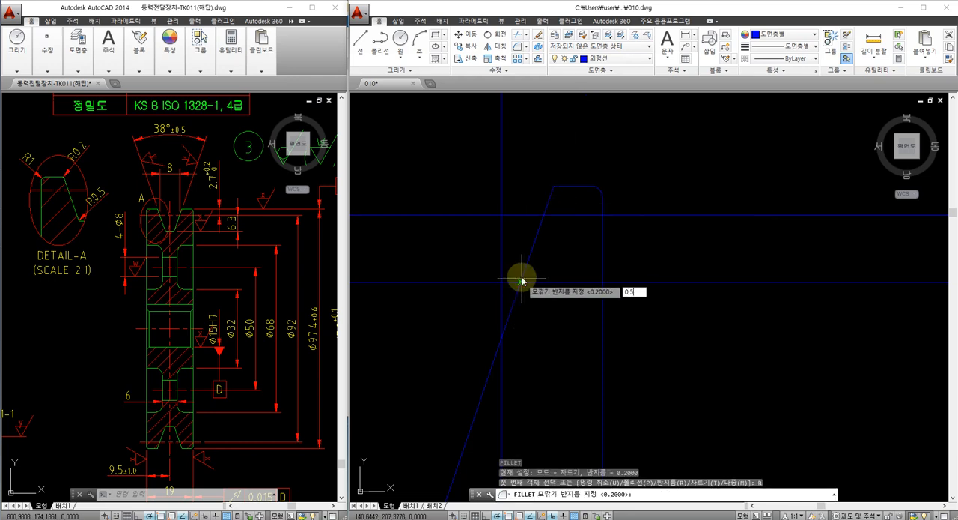
pyautogui.write('0.5')
pyautogui.press('space')
pyautogui.click(524, 269)
pyautogui.click(514, 282)
pyautogui.press('Escape')
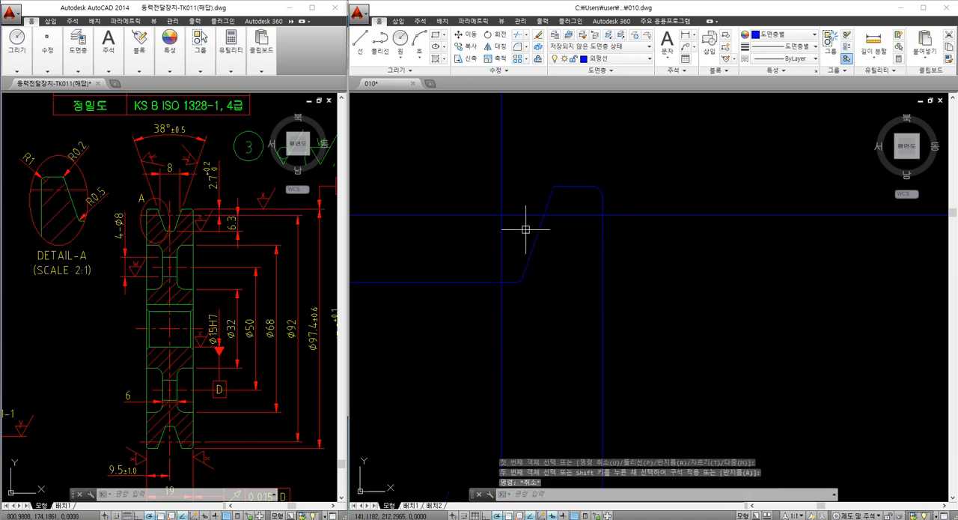
# Offset the horizontal center axis upward by 68/2 to mark the outer edge of the web recess
pyautogui.moveTo(525, 227)
pyautogui.mouseDown(button='middle')
pyautogui.moveTo(587, 202)
pyautogui.moveTo(579, 236)
pyautogui.mouseUp(button='middle')
pyautogui.scroll(-2, 590, 202)
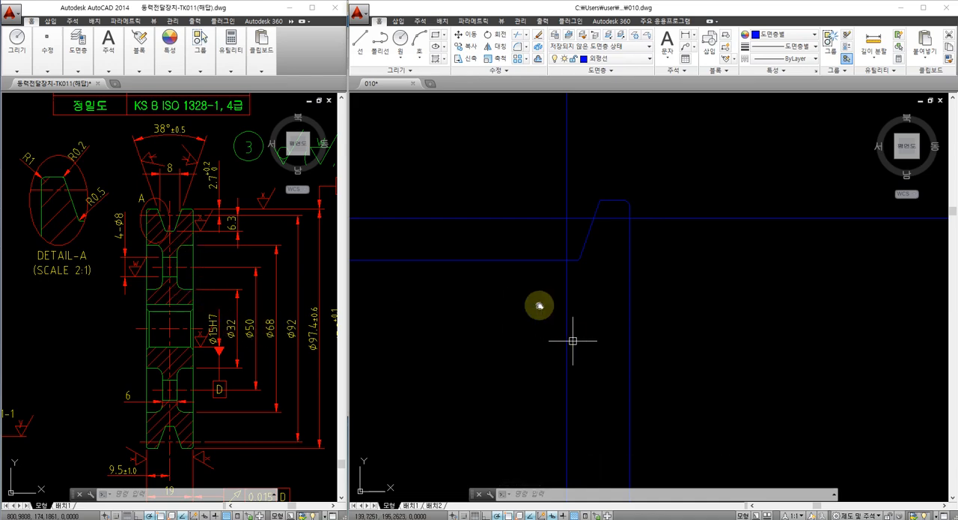
pyautogui.scroll(-2, 529, 266)
pyautogui.write('o')
pyautogui.press('Return')
pyautogui.write('68/2')
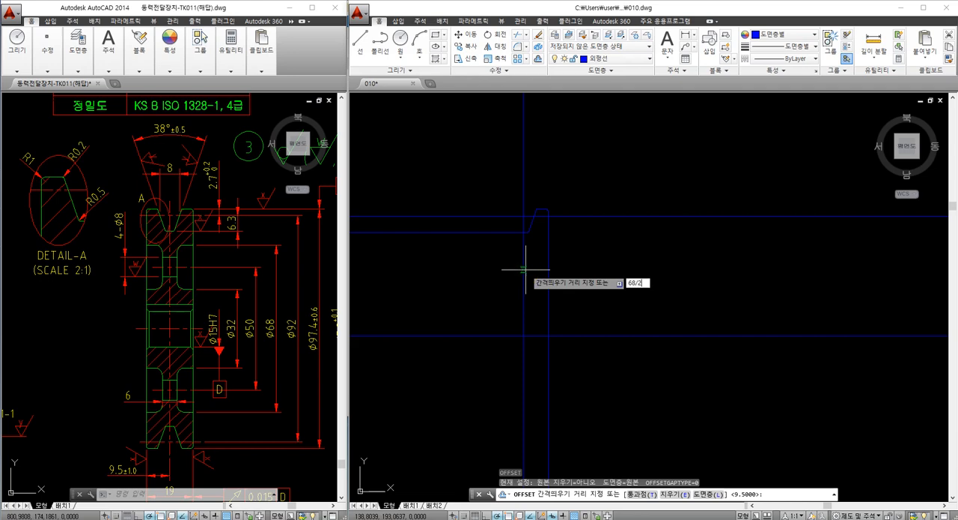
pyautogui.press('Return')
pyautogui.click(569, 337)
pyautogui.click(574, 310)
pyautogui.press('Return')
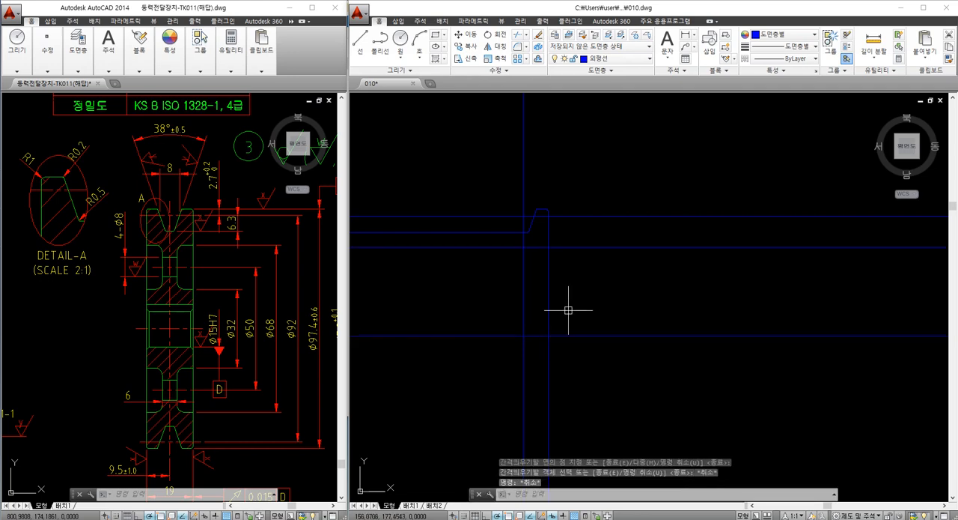
# Offset the horizontal center axis upward by 32/2 to mark the hub diameter
pyautogui.press('Return')
pyautogui.write('32/')
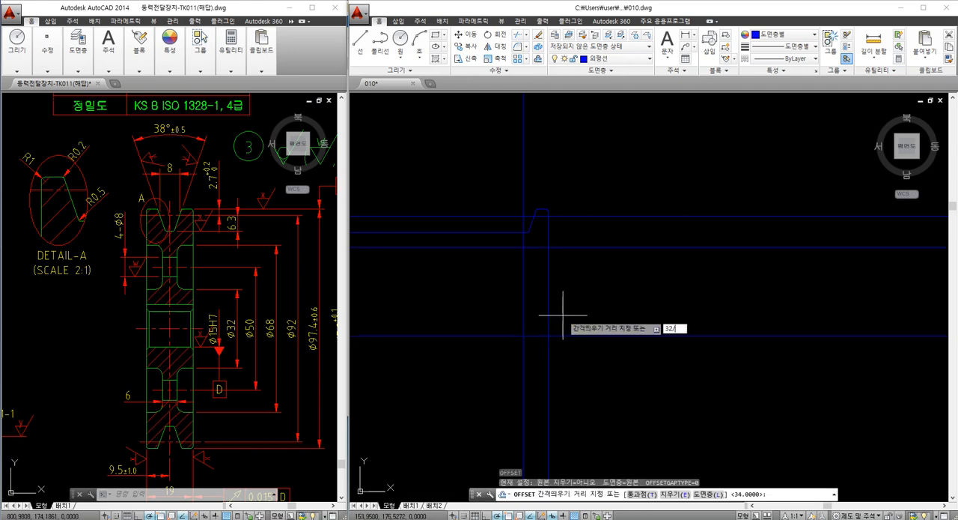
pyautogui.write('2')
pyautogui.press('Return')
pyautogui.click(568, 335)
pyautogui.click(567, 307)
pyautogui.press('Escape')
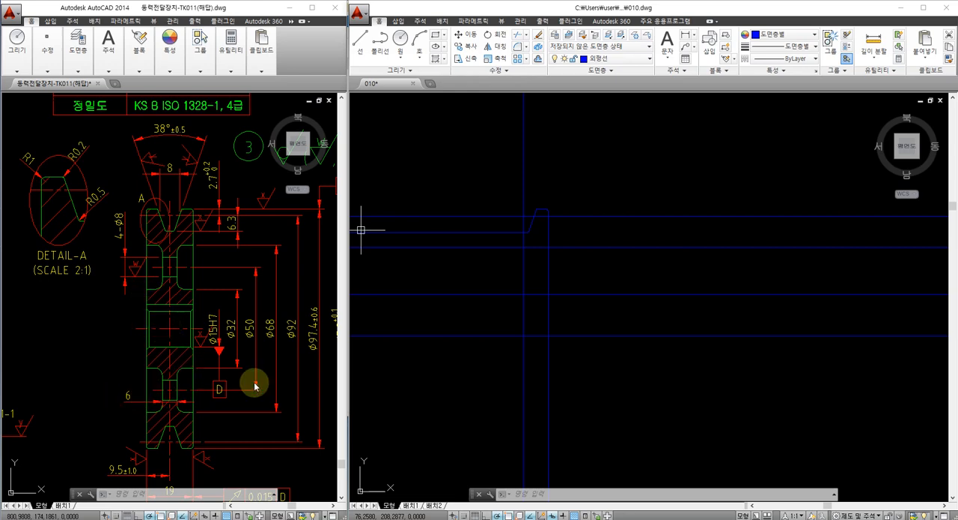
# Offset the vertical centerline 3 mm to the right to mark half the web thickness
pyautogui.write('o')
pyautogui.press('Return')
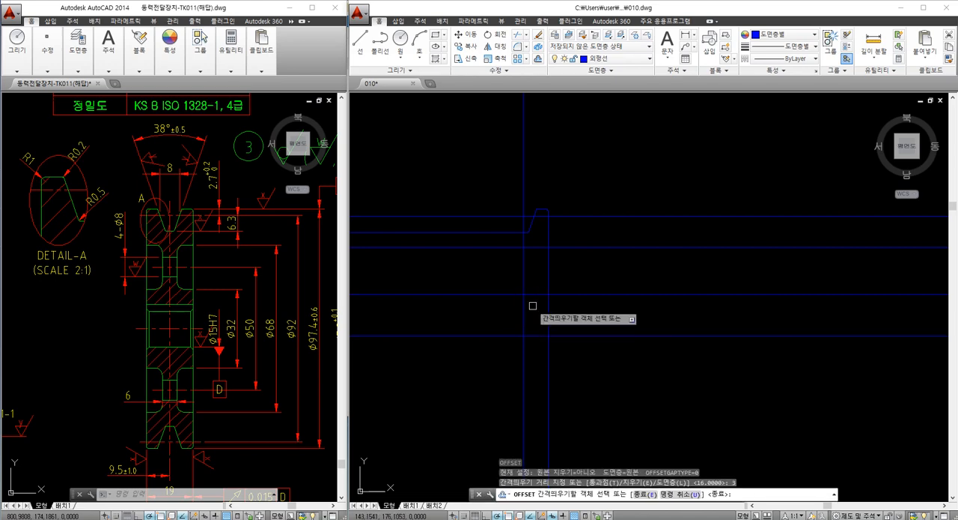
pyautogui.write('3')
pyautogui.press('Return')
pyautogui.click(525, 278)
pyautogui.press('Escape')
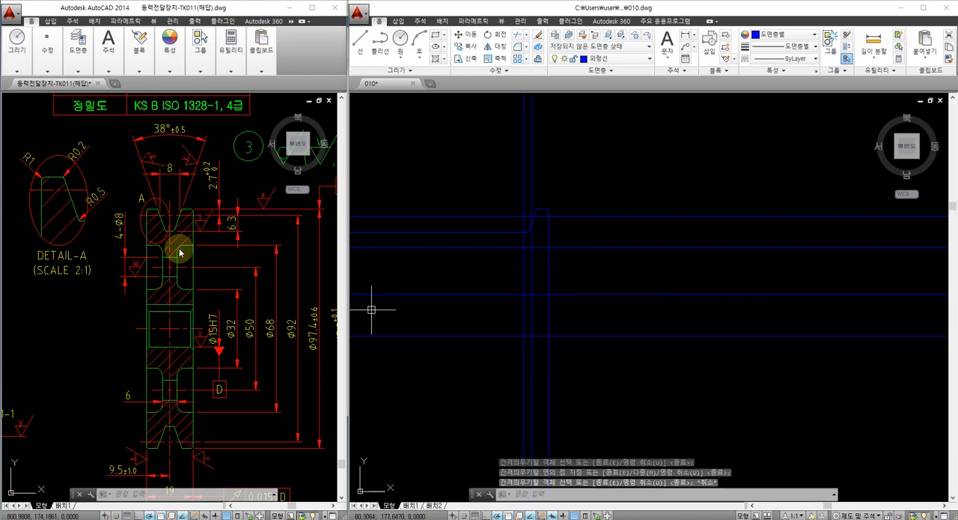
# Check the general notes in the reference drawing for the unspecified fillet and chamfer sizes, and return to its pulley section
pyautogui.click(181, 301)
pyautogui.moveTo(213, 390)
pyautogui.mouseDown(button='middle')
pyautogui.moveTo(184, 375)
pyautogui.moveTo(122, 376)
pyautogui.moveTo(184, 381)
pyautogui.moveTo(184, 400)
pyautogui.moveTo(125, 381)
pyautogui.mouseUp(button='middle')
pyautogui.scroll(-2, 184, 375)
pyautogui.scroll(2, 183, 400)
pyautogui.scroll(-1, 213, 383)
pyautogui.scroll(-1, 213, 383)
pyautogui.scroll(1, 214, 383)
pyautogui.scroll(2, 214, 383)
pyautogui.moveTo(187, 383)
pyautogui.mouseDown(button='middle')
pyautogui.moveTo(164, 404)
pyautogui.moveTo(134, 404)
pyautogui.mouseUp(button='middle')
pyautogui.scroll(-2, 164, 405)
pyautogui.moveTo(191, 339)
pyautogui.mouseDown(button='middle')
pyautogui.moveTo(160, 377)
pyautogui.moveTo(60, 435)
pyautogui.mouseUp(button='middle')
pyautogui.scroll(2, 226, 342)
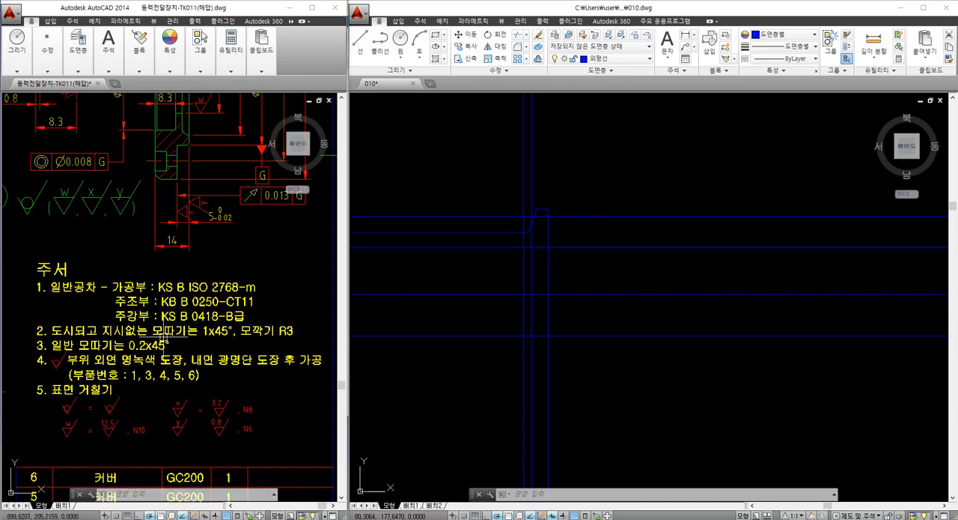
pyautogui.scroll(1, 164, 339)
pyautogui.scroll(-2, 215, 335)
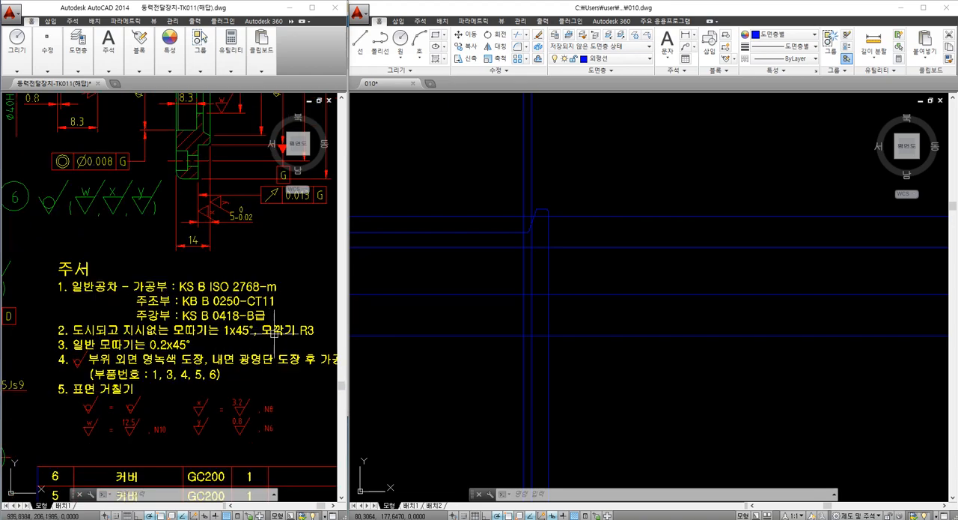
pyautogui.scroll(-3, 290, 330)
pyautogui.scroll(3, 225, 330)
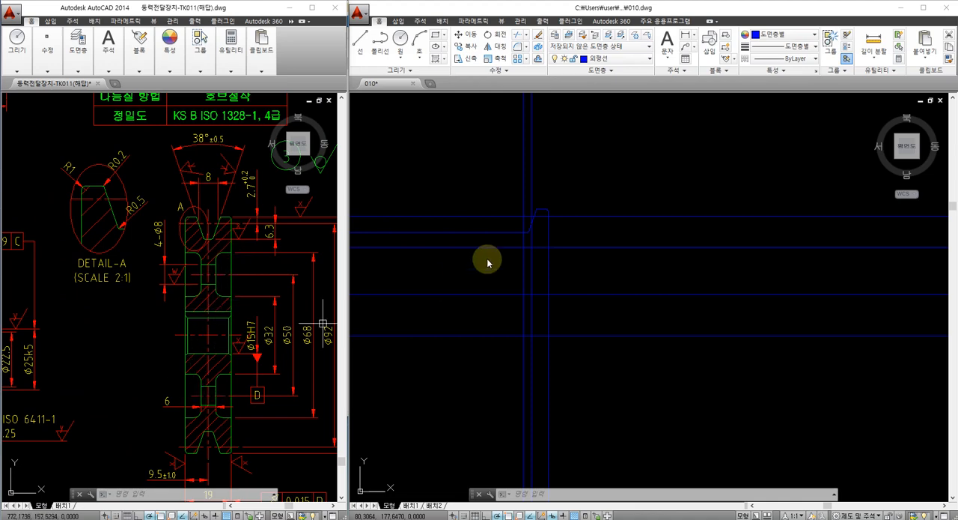
# Fillet both inner corners of the web recess, at the 68 and 32 mm diameter lines, with a 3 mm radius
pyautogui.scroll(2, 537, 255)
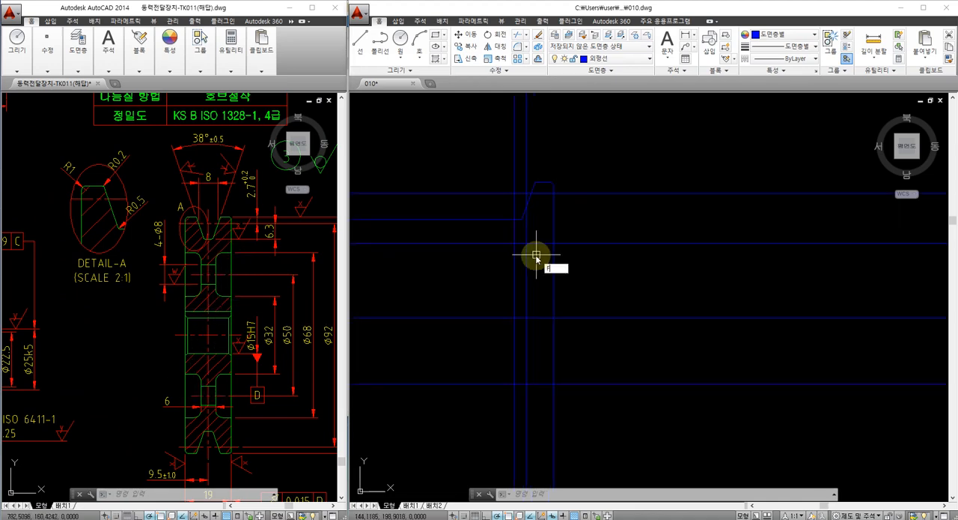
pyautogui.press('Return')
pyautogui.write('r')
pyautogui.press('Return')
pyautogui.write('3')
pyautogui.press('Return')
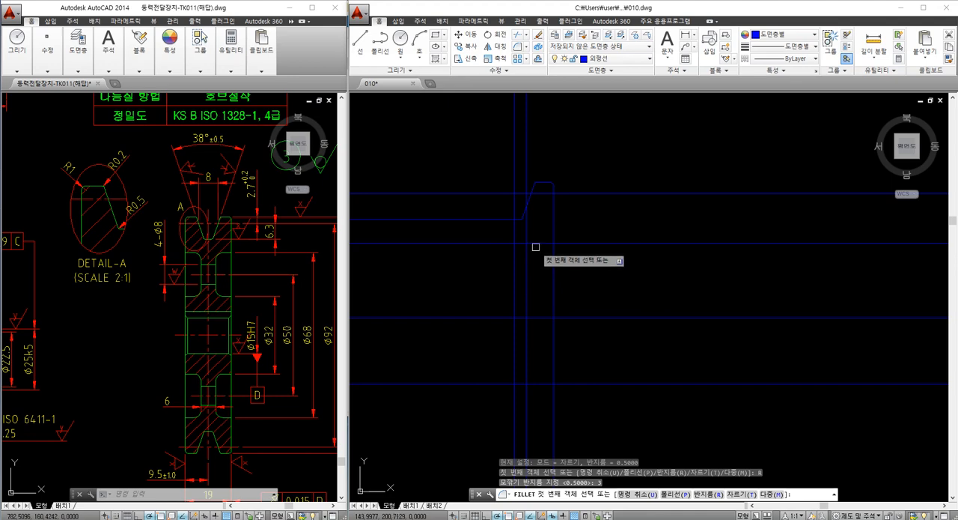
pyautogui.click(534, 244)
pyautogui.click(527, 257)
pyautogui.press('Return')
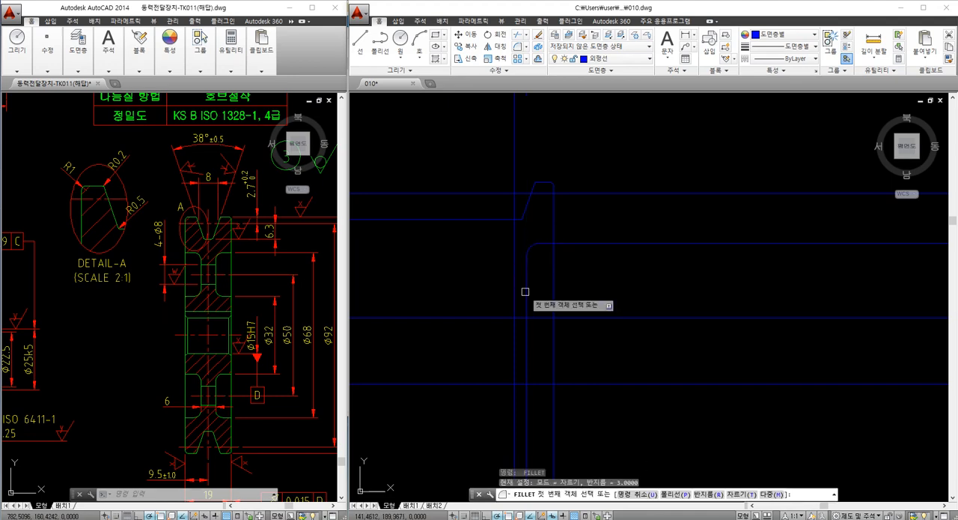
pyautogui.click(526, 295)
pyautogui.click(534, 317)
# Trim the two horizontal recess lines beyond the right side face, using that face as the cutting edge
pyautogui.moveTo(551, 315); pyautogui.dragTo(569, 291, button='middle')
pyautogui.write('tr')
pyautogui.press('Return')
pyautogui.click(582, 267)
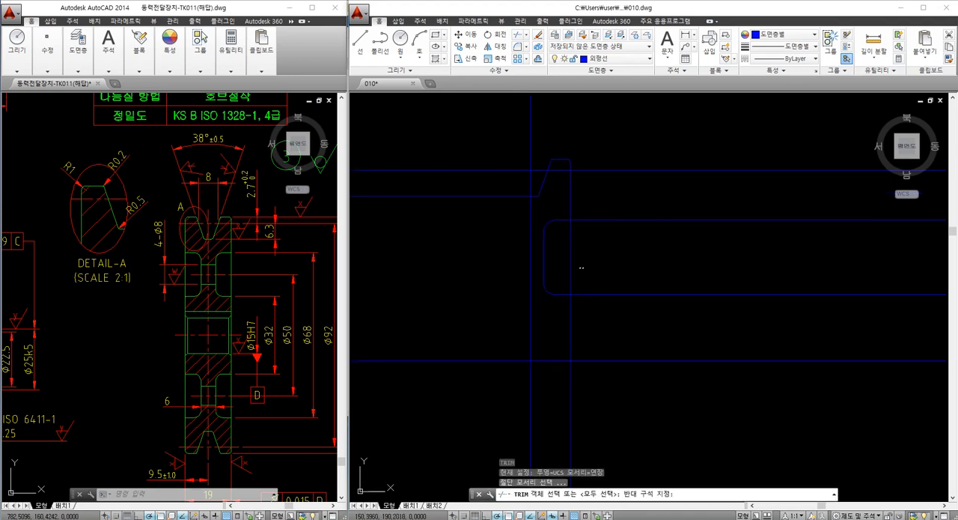
pyautogui.click(563, 258)
pyautogui.press('Return')
pyautogui.click(589, 214)
pyautogui.click(587, 238)
pyautogui.click(584, 277)
pyautogui.click(581, 312)
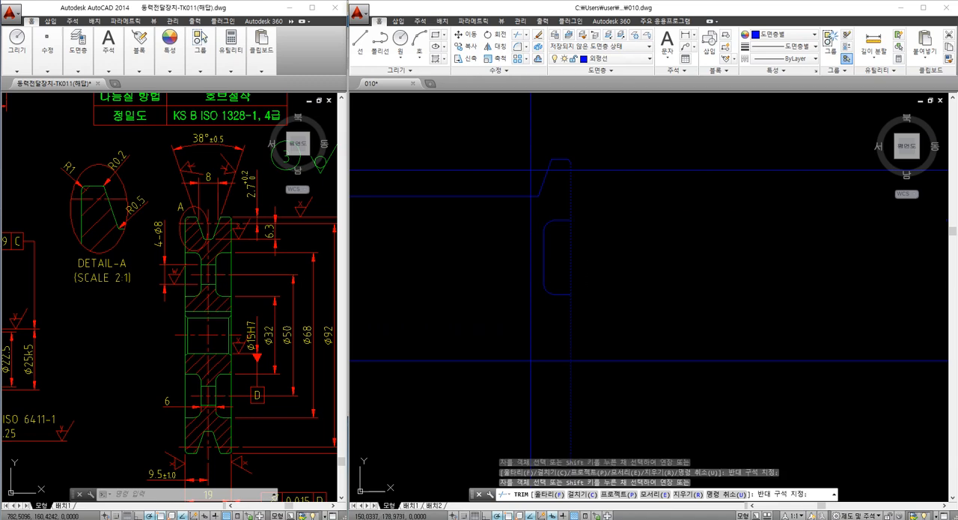
# Offset the horizontal centerline 25 mm upward to mark the 50 mm hole pitch diameter
pyautogui.press('Escape')
pyautogui.moveTo(544, 341); pyautogui.dragTo(561, 322, button='middle')
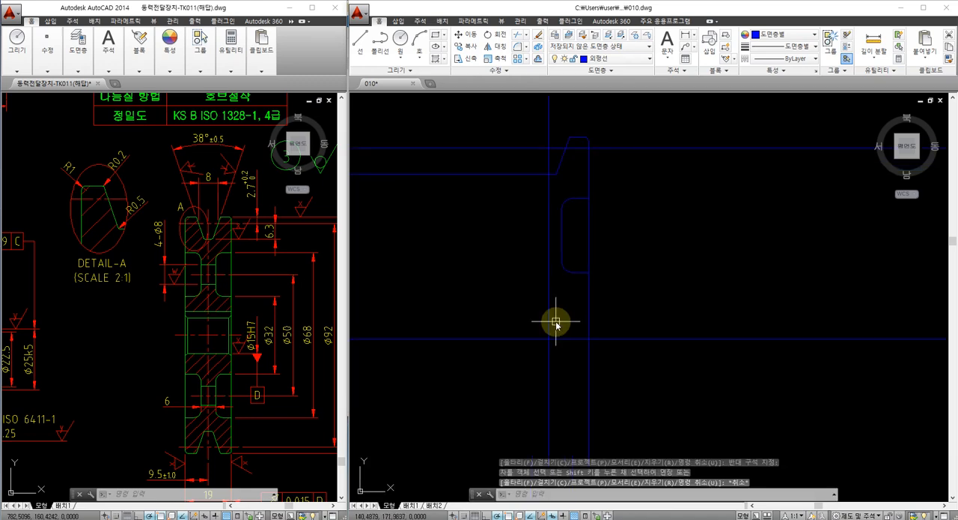
pyautogui.write('o')
pyautogui.press('Return')
pyautogui.write('50')
pyautogui.press('Return')
pyautogui.click(571, 339)
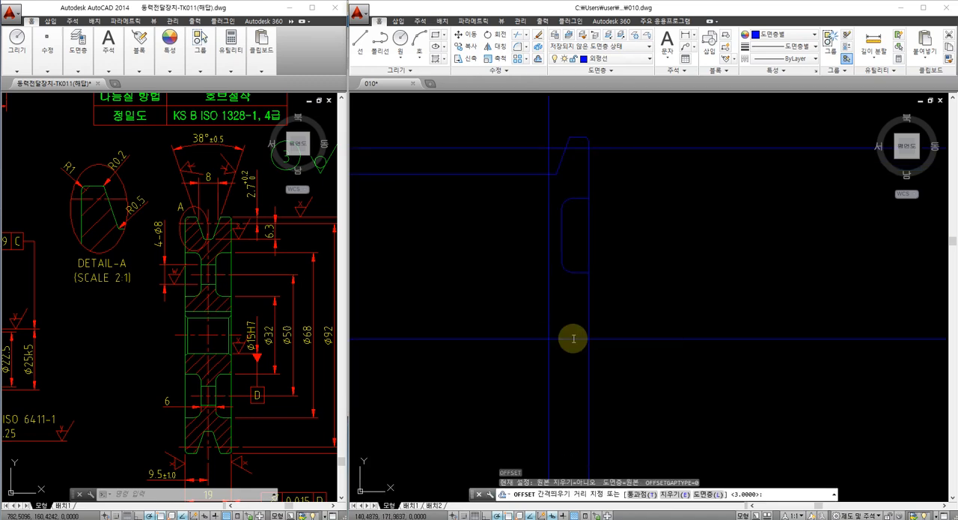
pyautogui.click(572, 308)
pyautogui.press('Escape')
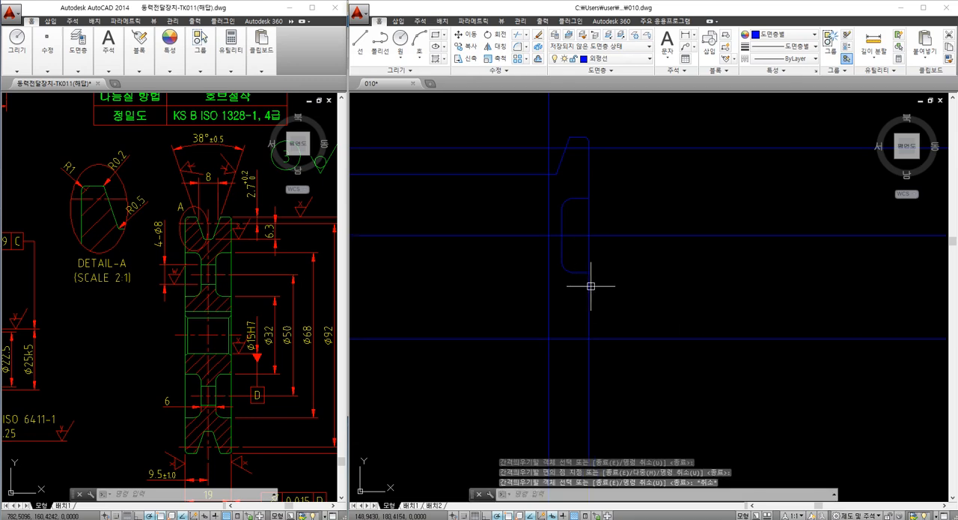
# Break the hole pitch line inside the web recess and erase its portion running off to the right
pyautogui.write('br')
pyautogui.press('Return')
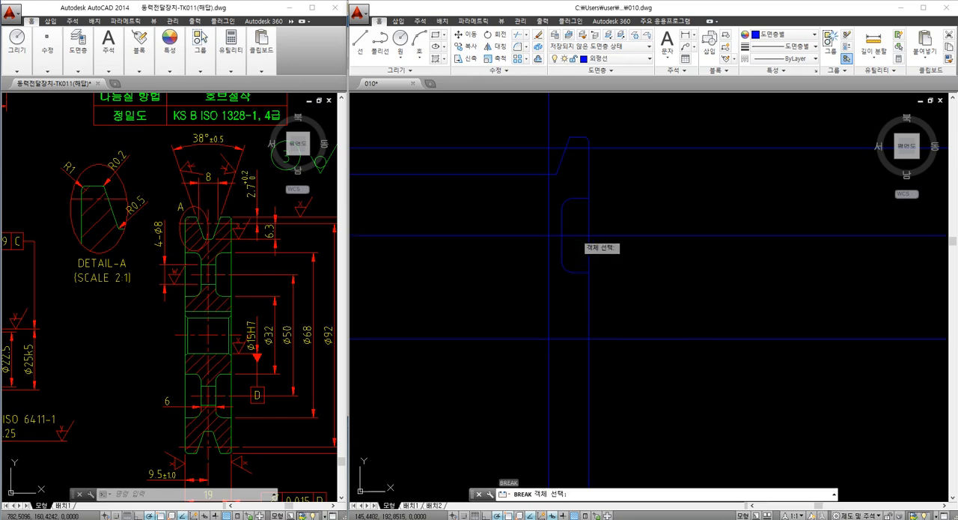
pyautogui.click(577, 236)
pyautogui.click(622, 238)
pyautogui.click(641, 253)
pyautogui.click(626, 225)
pyautogui.write('e')
pyautogui.press('Return')
# Offset the horizontal centerline 7.5 mm both downward and upward for the 15 mm bore
pyautogui.moveTo(551, 334); pyautogui.dragTo(538, 304, button='middle')
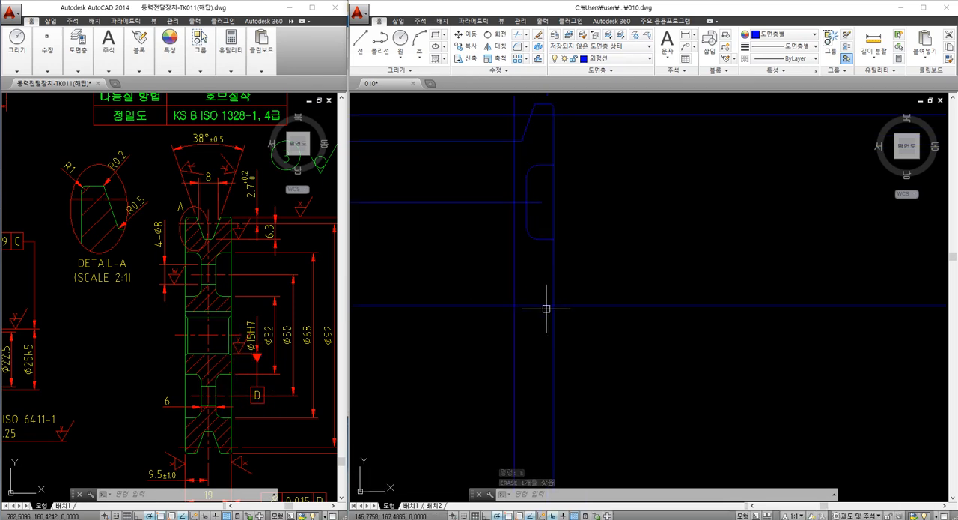
pyautogui.write('o')
pyautogui.press('Return')
pyautogui.write('7.5')
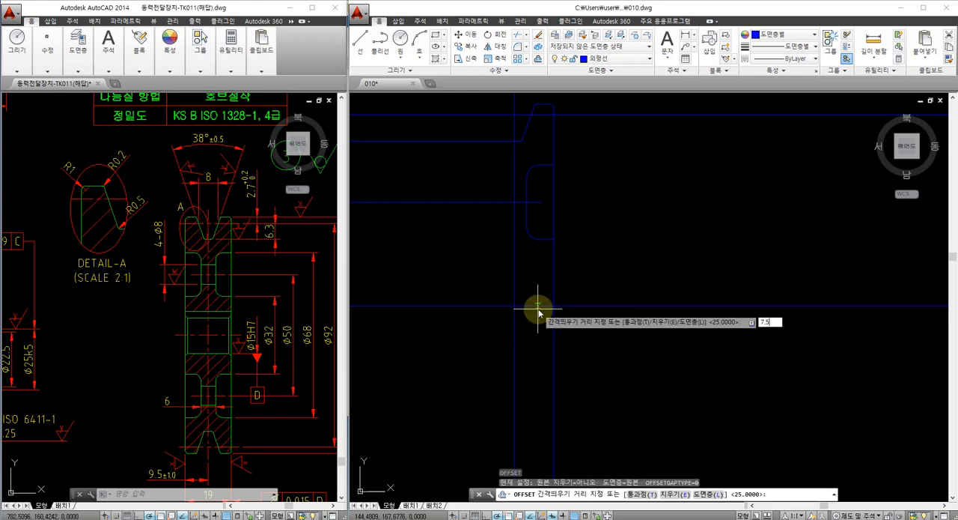
pyautogui.press('Return')
pyautogui.click(540, 305)
pyautogui.click(540, 316)
pyautogui.click(537, 304)
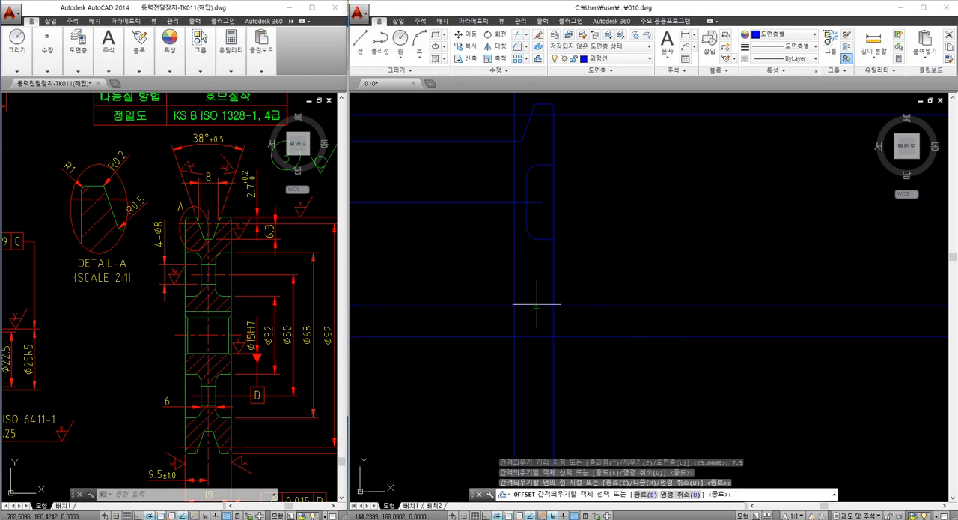
pyautogui.click(537, 280)
pyautogui.press('Escape')
# Check the spacing between the centerline and the upper bore line with a temporary linear dimension, and erase that dimension
pyautogui.click(533, 282)
pyautogui.click(527, 269)
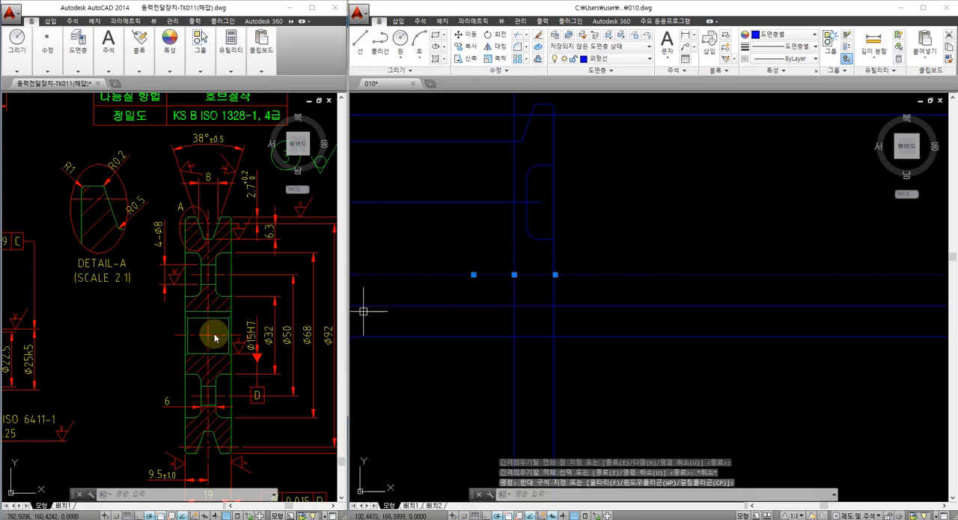
pyautogui.press('Escape')
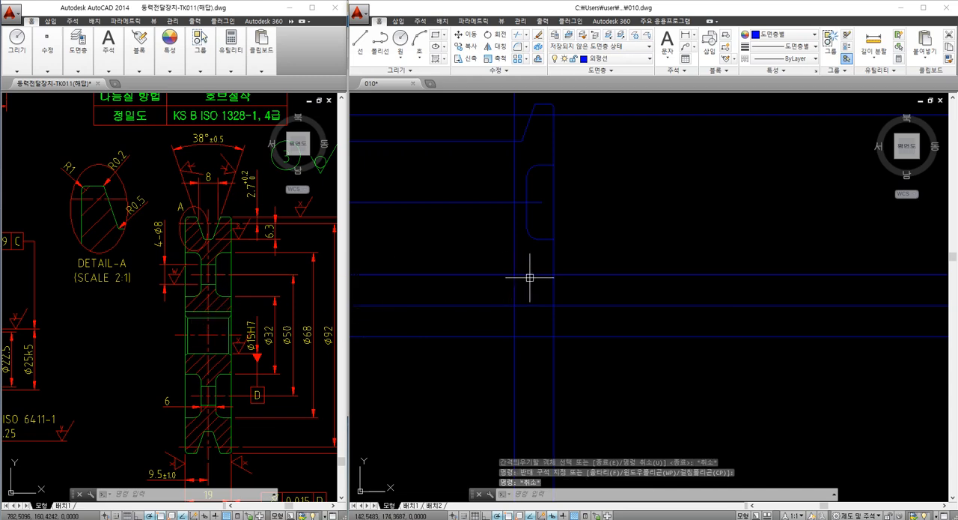
pyautogui.press('Escape')
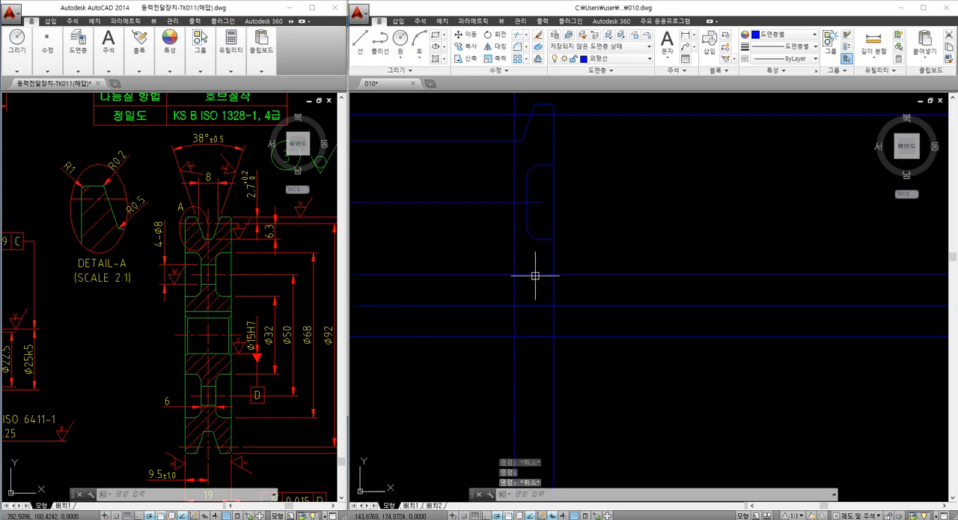
pyautogui.write('dli')
pyautogui.press('space')
pyautogui.click(539, 274)
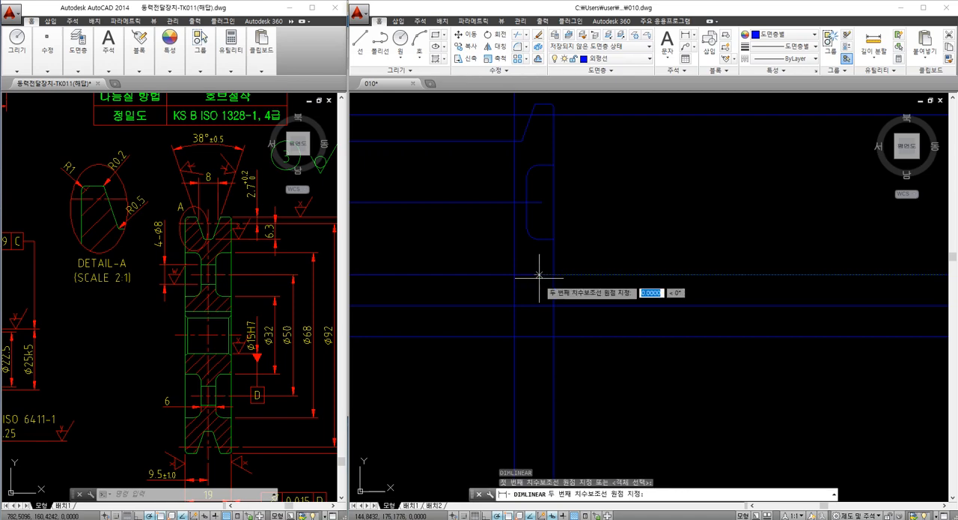
pyautogui.click(533, 305)
pyautogui.scroll(3, 540, 294)
pyautogui.click(538, 295)
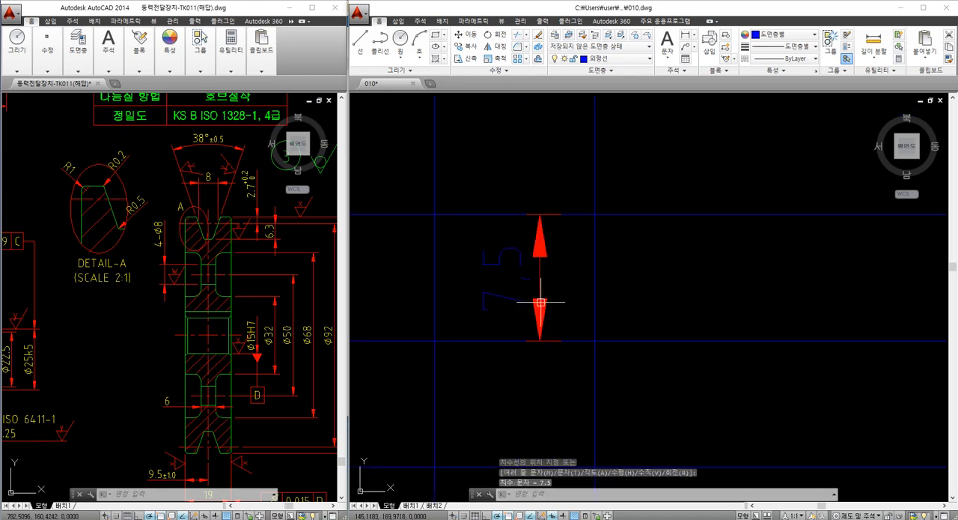
pyautogui.scroll(-2, 548, 301)
pyautogui.click(522, 275)
pyautogui.write('e')
pyautogui.press('space')
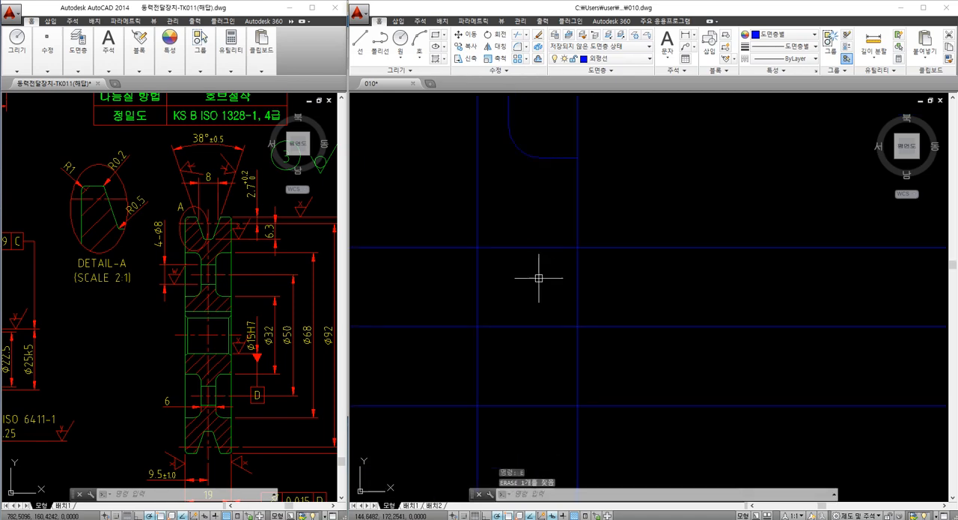
# Erase the upper bore line, 7.5 mm above the horizontal centerline
pyautogui.click(620, 275)
pyautogui.click(602, 238)
pyautogui.press('space')
pyautogui.scroll(-4, 602, 238)
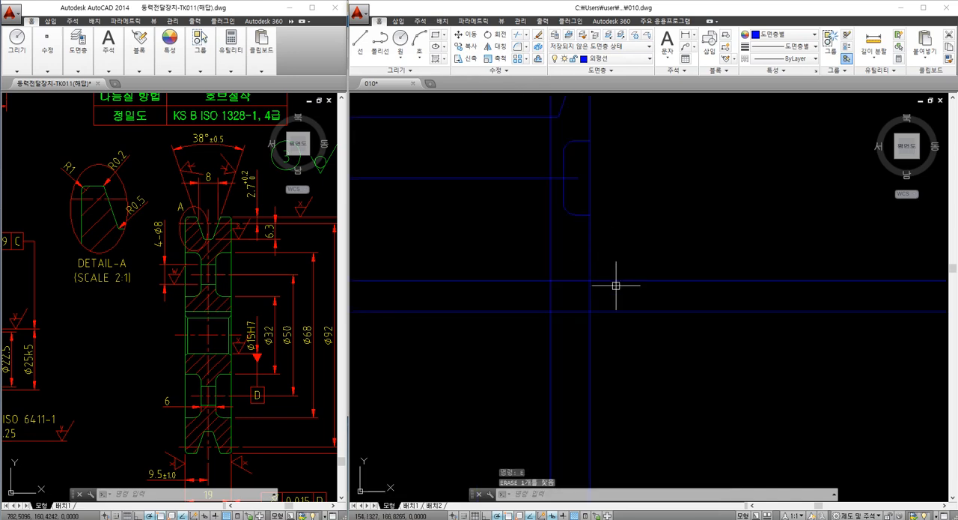
pyautogui.click(549, 307)
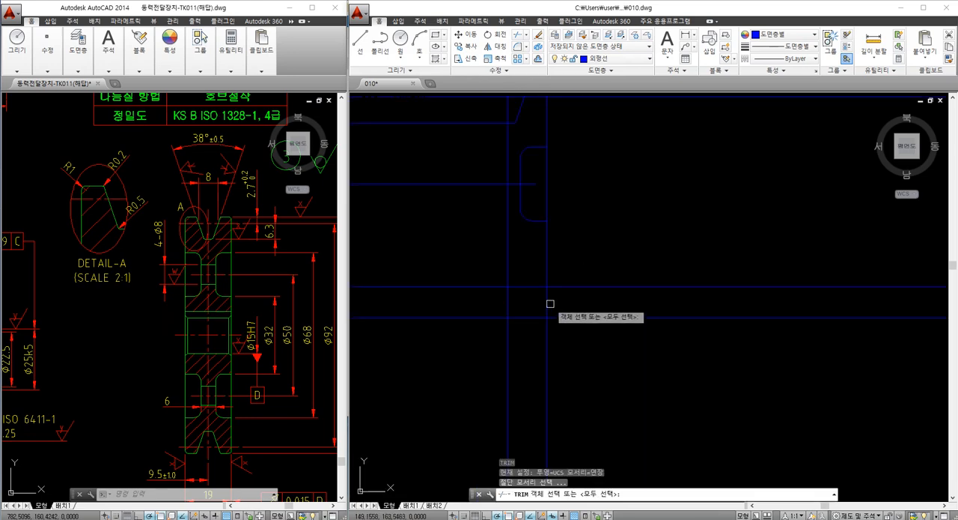
pyautogui.press('Escape')
pyautogui.press('Escape')
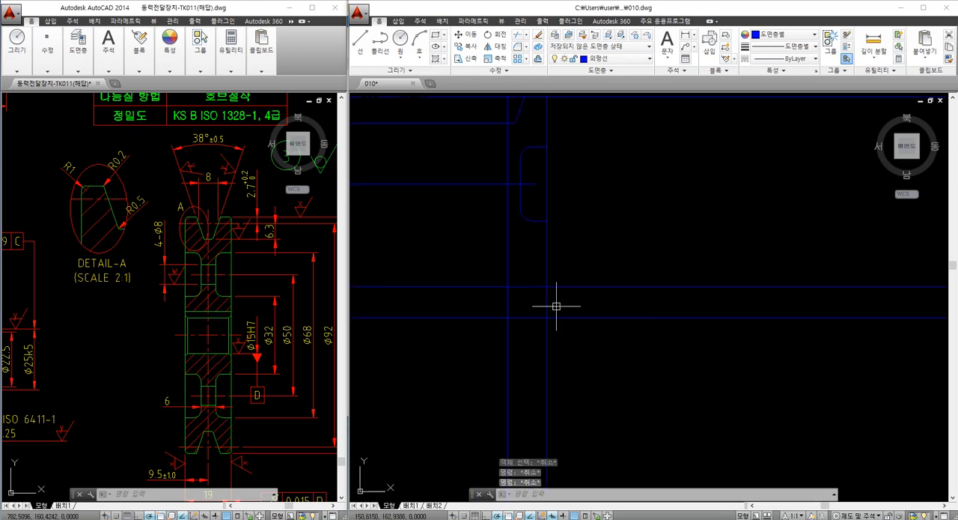
pyautogui.write('br')
pyautogui.press('space')
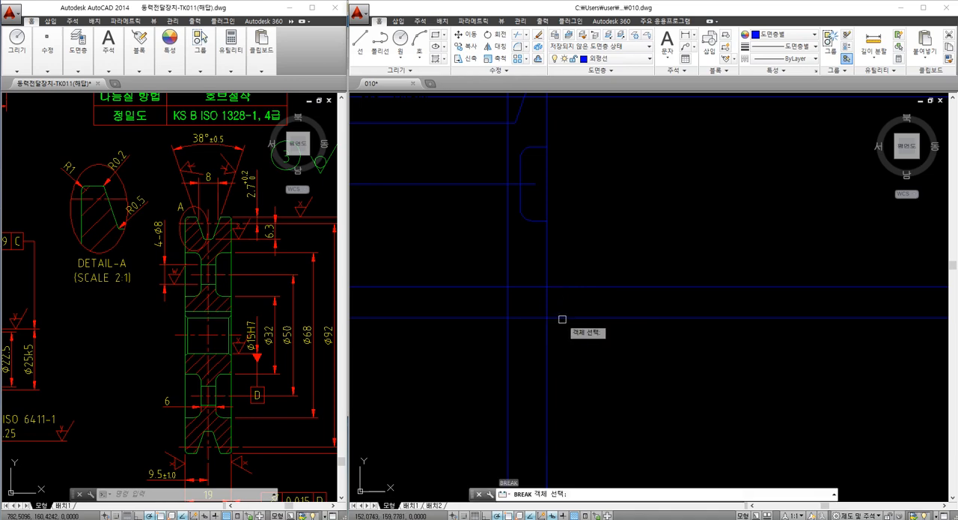
pyautogui.press('Escape')
pyautogui.press('Escape')
pyautogui.press('Escape')
# Break the lower bore line with a small gap just beyond the pulley's right side face
pyautogui.write('br')
pyautogui.press('space')
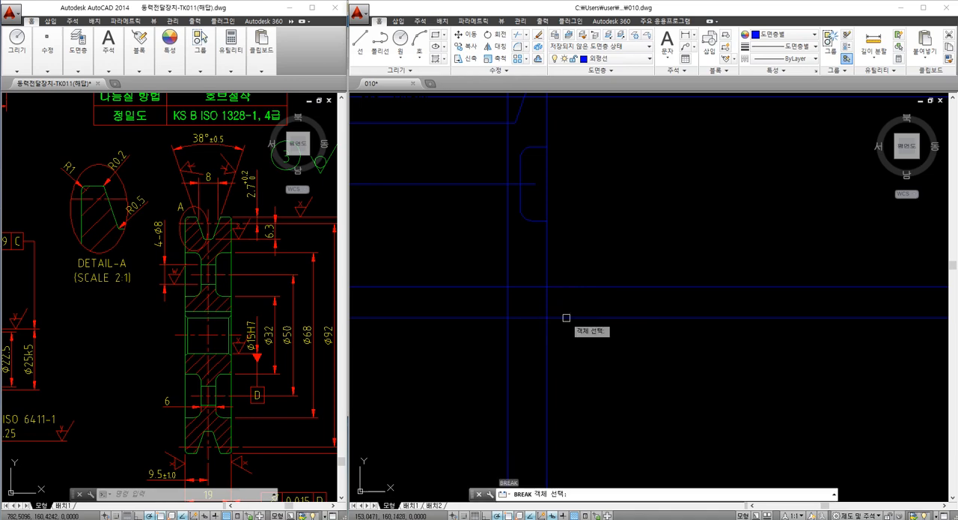
pyautogui.click(567, 319)
pyautogui.press('Escape')
pyautogui.click(563, 287)
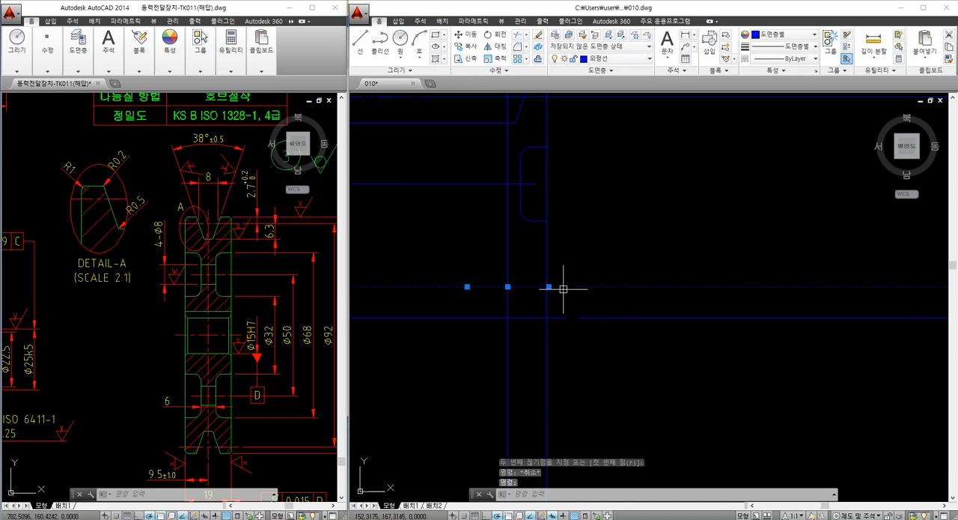
pyautogui.press('Escape')
pyautogui.press('Escape')
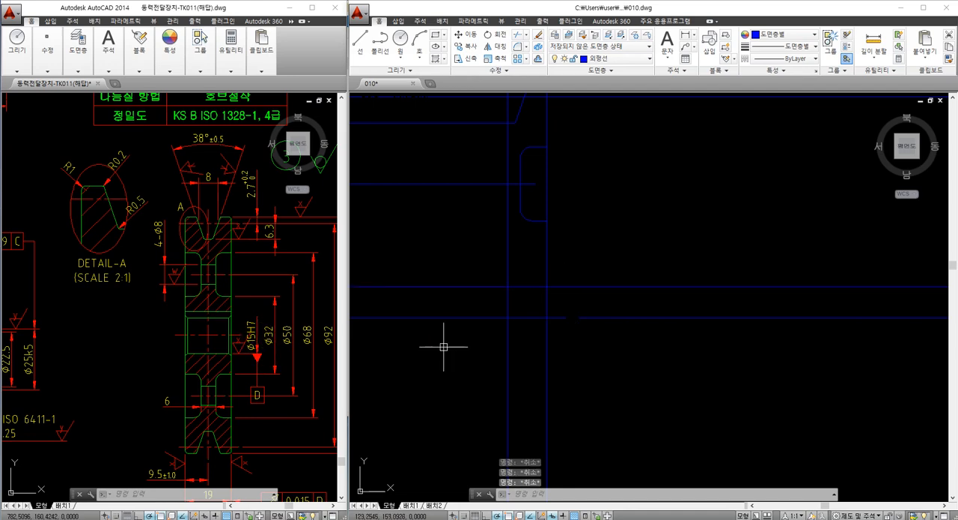
# Draw a vertical construction line through a point on the horizontal centerline, in the empty area right of the section
pyautogui.moveTo(622, 336); pyautogui.dragTo(531, 349, button='middle')
pyautogui.write('xl')
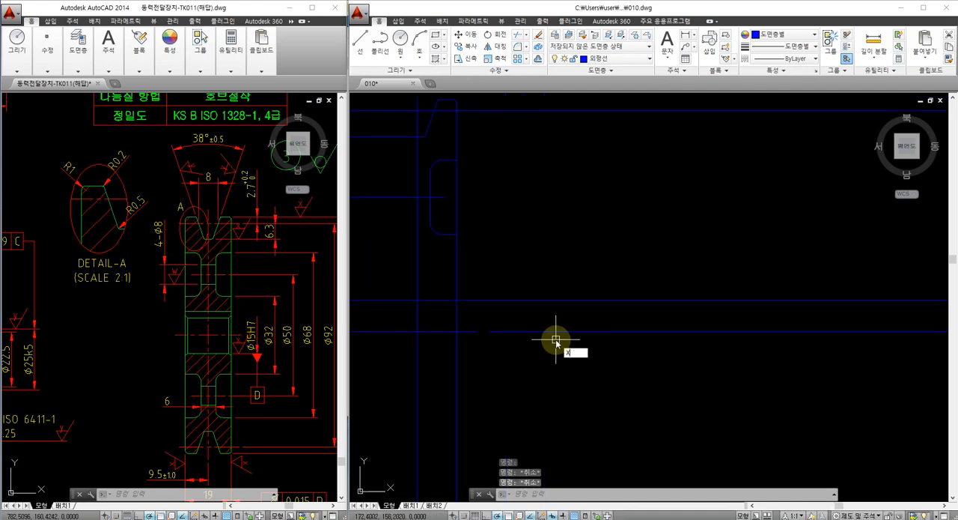
pyautogui.press('space')
pyautogui.click(583, 301)
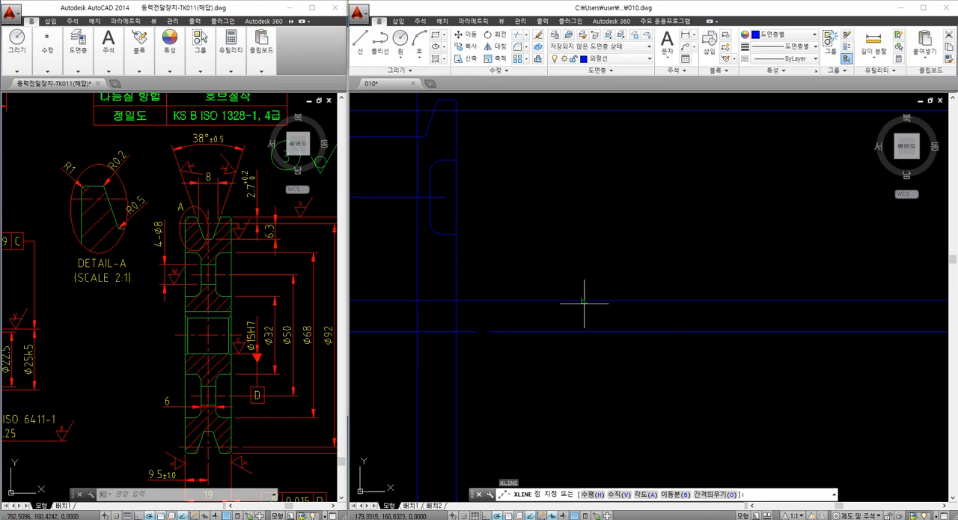
pyautogui.click(579, 282)
pyautogui.press('Escape')
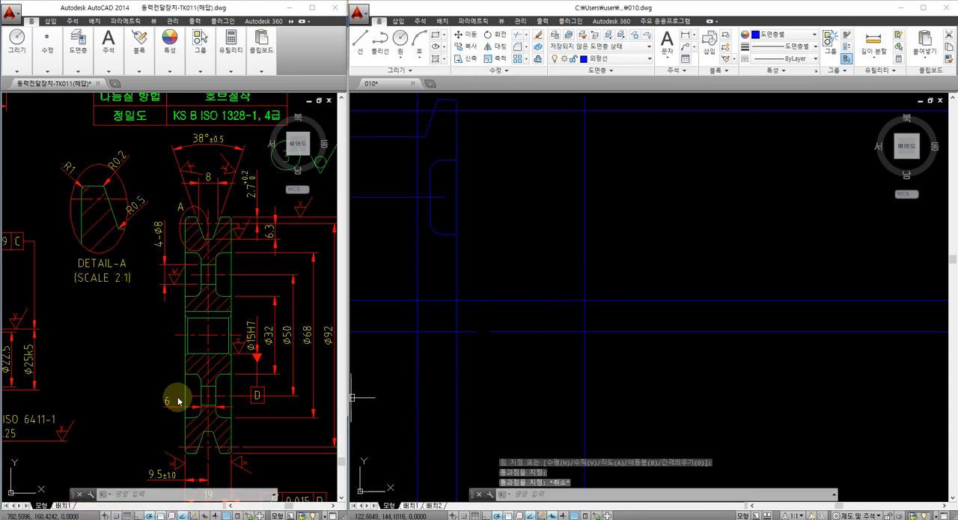
# Examine the keyway view beside the pulley section in the reference drawing for its width and depth dimensions
pyautogui.moveTo(224, 372)
pyautogui.mouseDown(button='middle')
pyautogui.moveTo(82, 378)
pyautogui.moveTo(152, 379)
pyautogui.moveTo(226, 353)
pyautogui.mouseUp(button='middle')
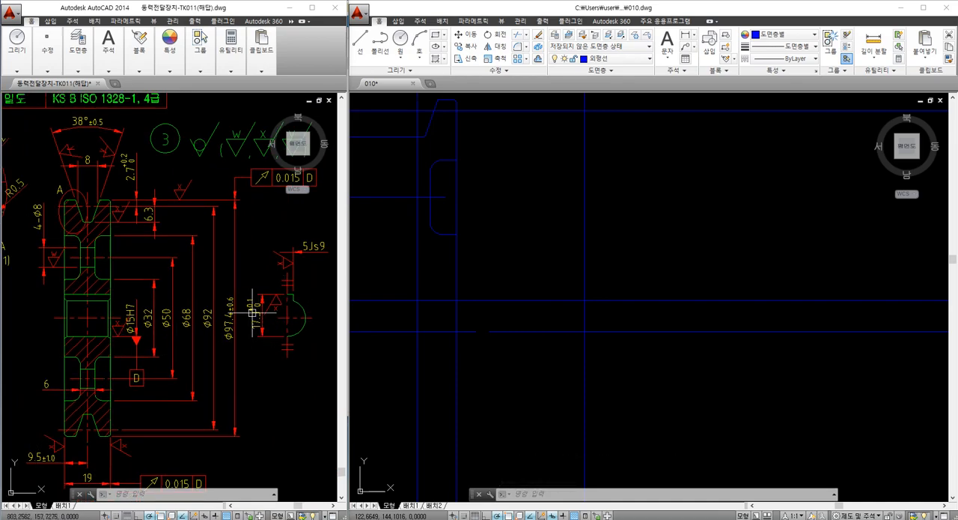
pyautogui.scroll(-3, 253, 314)
pyautogui.scroll(5, 253, 332)
pyautogui.scroll(-2, 280, 327)
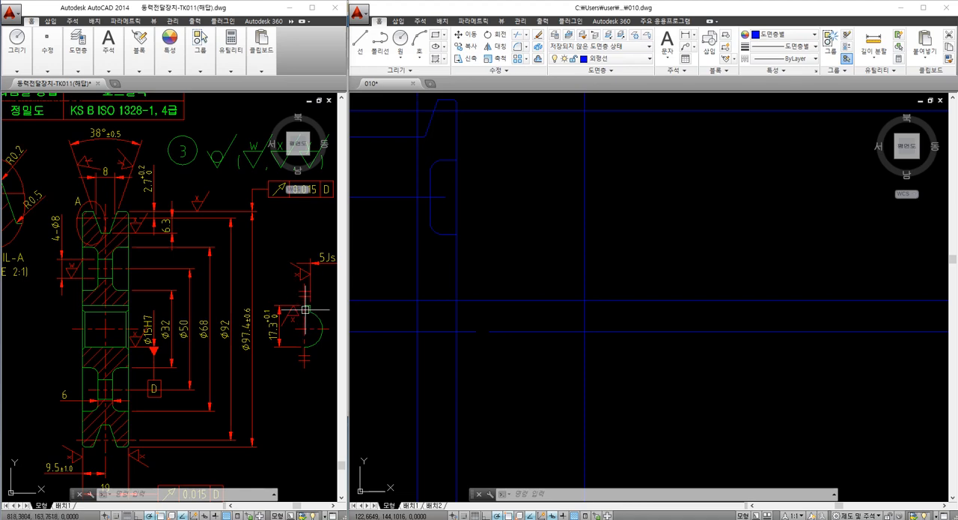
pyautogui.moveTo(286, 367); pyautogui.dragTo(272, 360, button='middle')
pyautogui.click(599, 380)
pyautogui.press('Escape')
pyautogui.press('Escape')
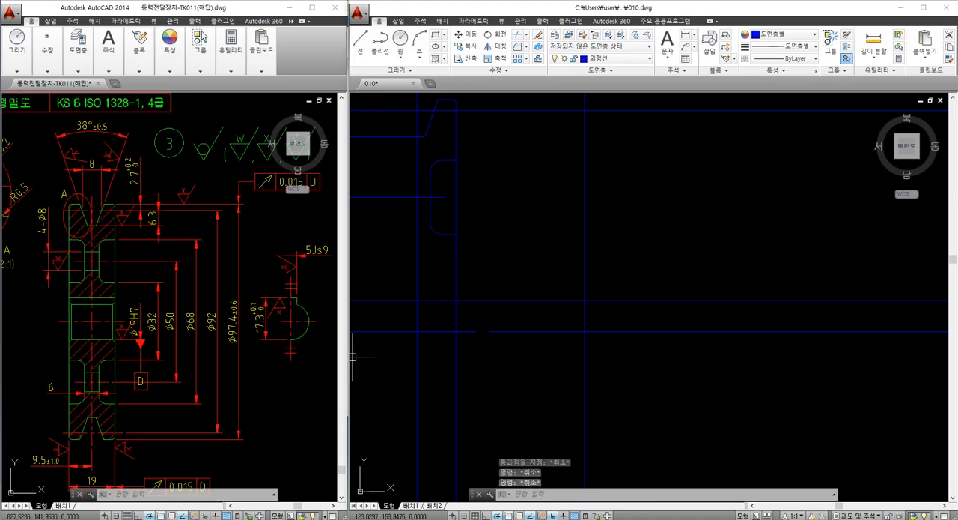
# Draw the bore circle centered where the new vertical line crosses the centerline, with its radius reaching the lower bore line
pyautogui.moveTo(584, 388); pyautogui.dragTo(568, 390, button='middle')
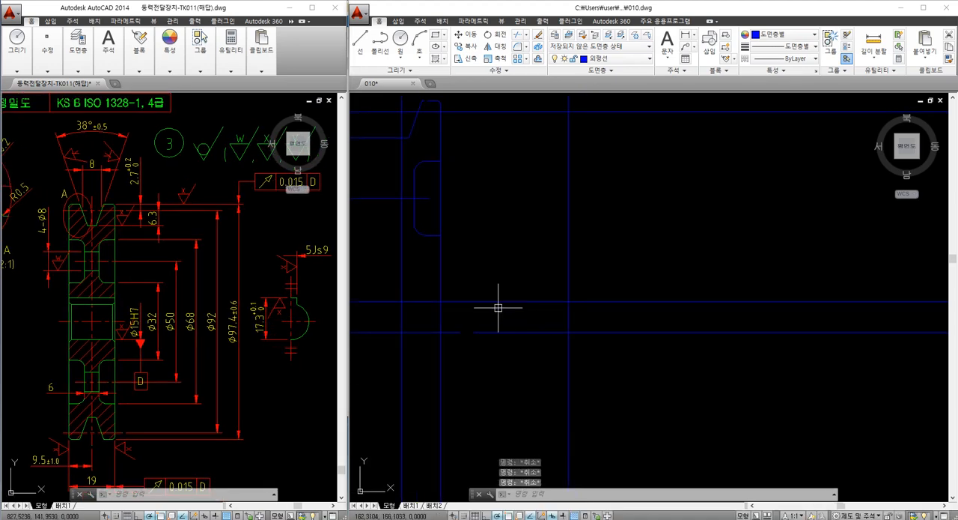
pyautogui.write('c')
pyautogui.press('Return')
pyautogui.click(568, 302)
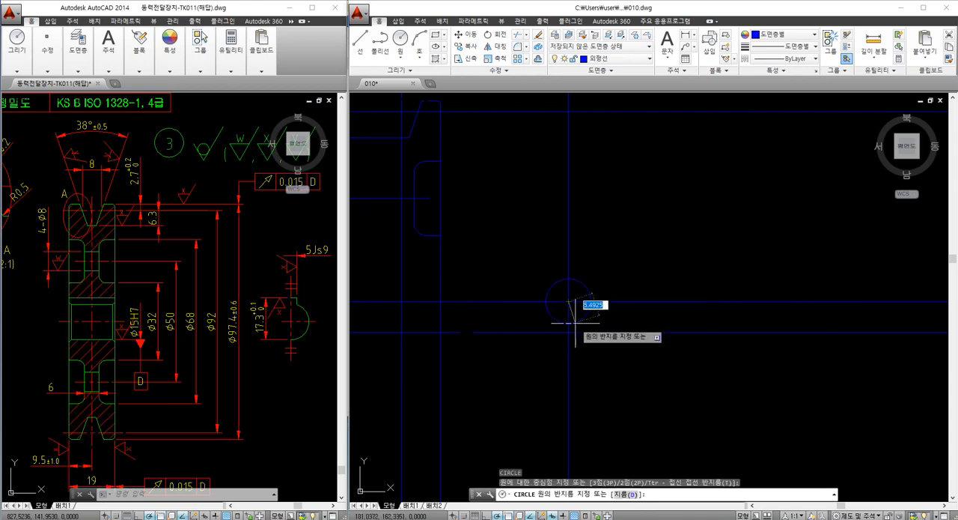
pyautogui.click(571, 331)
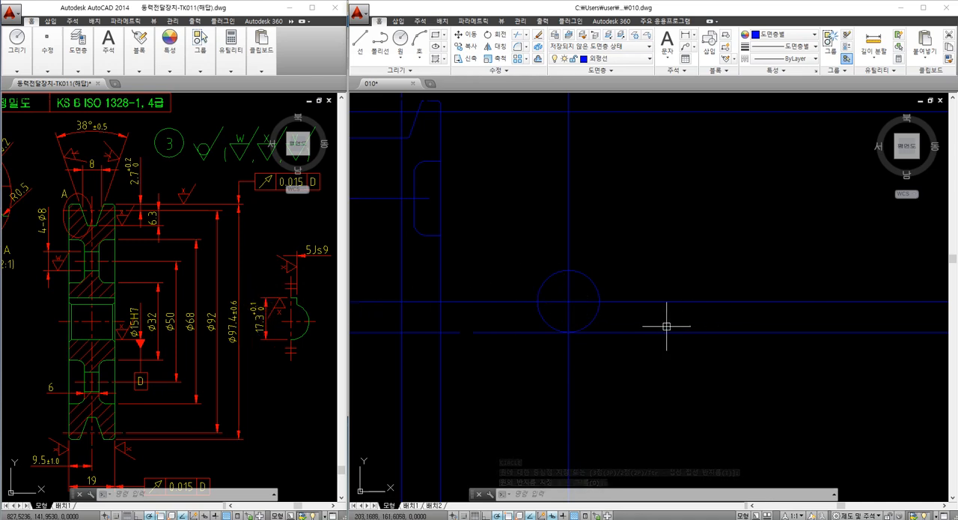
# Offset the line at the bottom of the bore circle 17.3 mm upward to mark the keyway top
pyautogui.write('o')
pyautogui.press('Return')
pyautogui.write('17')
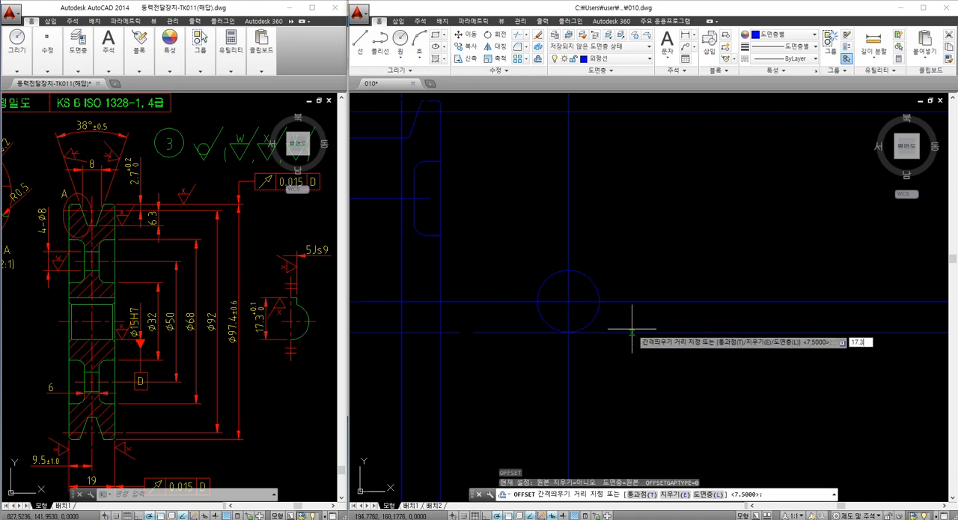
pyautogui.write('.3')
pyautogui.press('Return')
pyautogui.click(632, 331)
pyautogui.click(623, 315)
pyautogui.press('Escape')
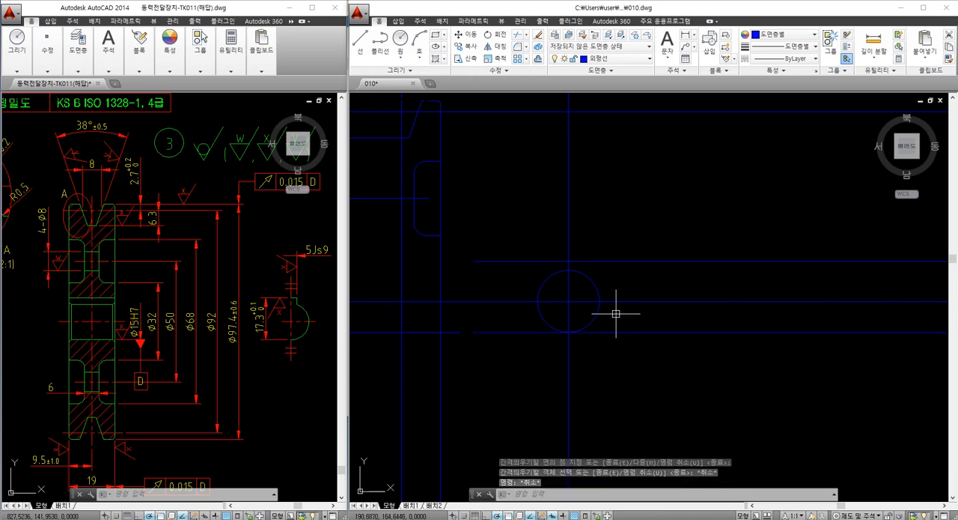
# Offset the bore circle's vertical centerline 2.5 mm to the right for half the keyway width
pyautogui.write('o')
pyautogui.press('Return')
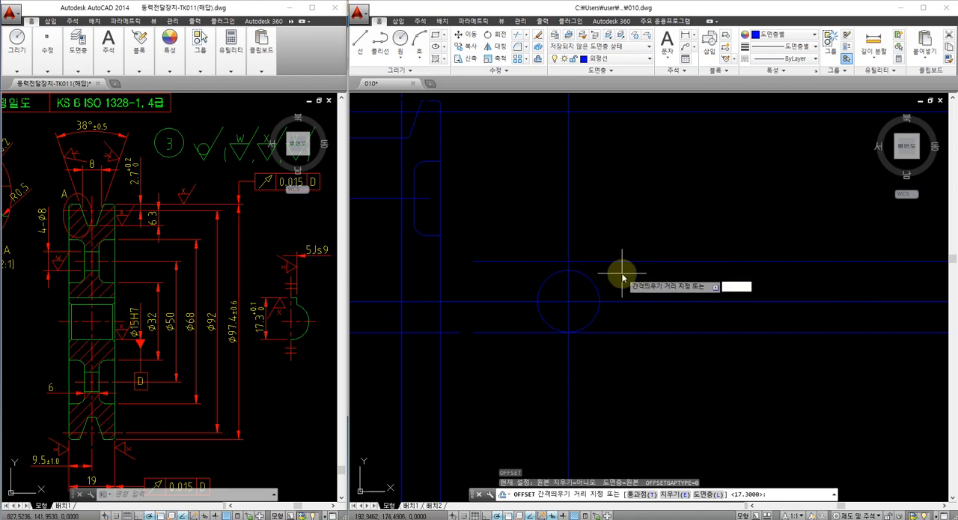
pyautogui.write('2.5')
pyautogui.press('Return')
pyautogui.click(569, 247)
pyautogui.click(575, 259)
pyautogui.press('Escape')
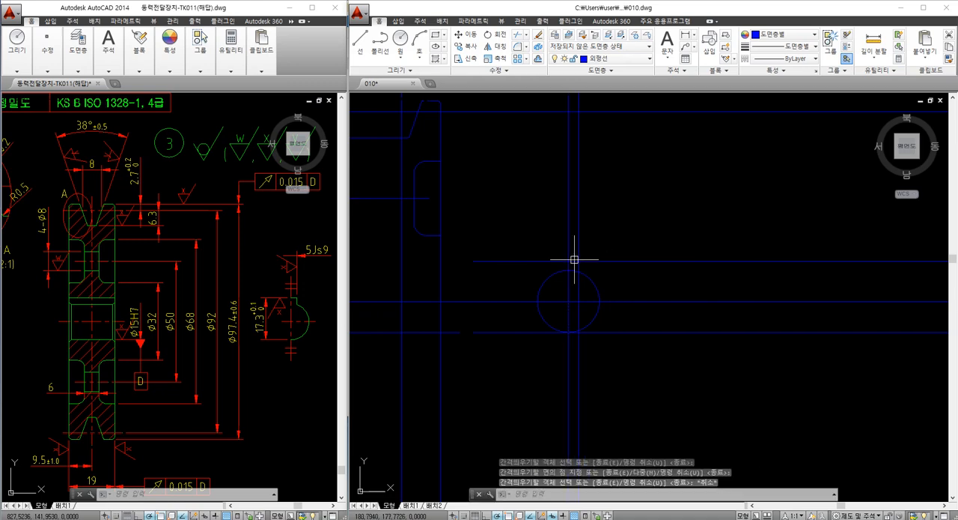
# Join the keyway top line and the keyway side line into a sharp upper-right corner with Fillet
pyautogui.scroll(2, 578, 262)
pyautogui.write('f')
pyautogui.press('Return')
pyautogui.click(576, 262)
pyautogui.keyDown('shift'); pyautogui.click(580, 266); pyautogui.keyUp('shift')
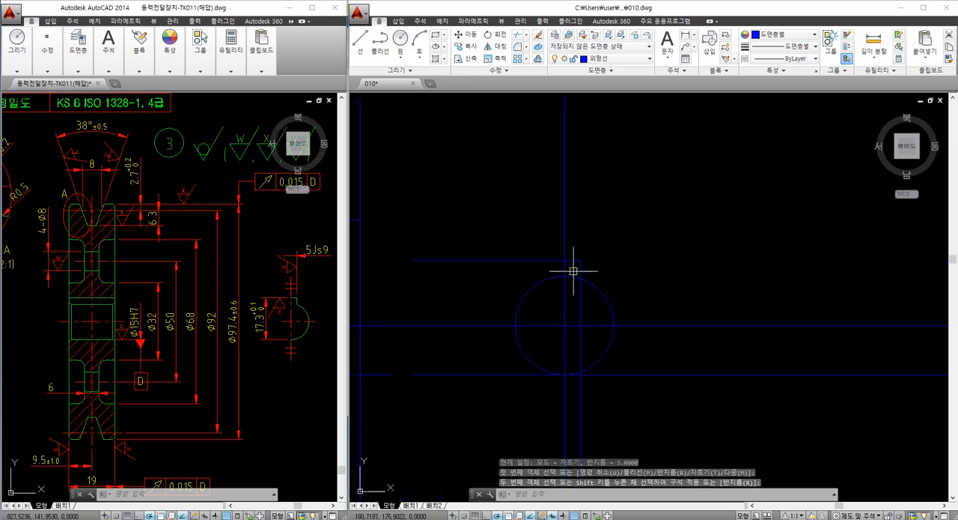
# Trim the keyway top line back to the bore circle's vertical centerline and cut the keyway side line at the circle
pyautogui.write('tr')
pyautogui.press('Return')
pyautogui.click(584, 292)
pyautogui.click(556, 259)
pyautogui.press('Return')
pyautogui.click(557, 260)
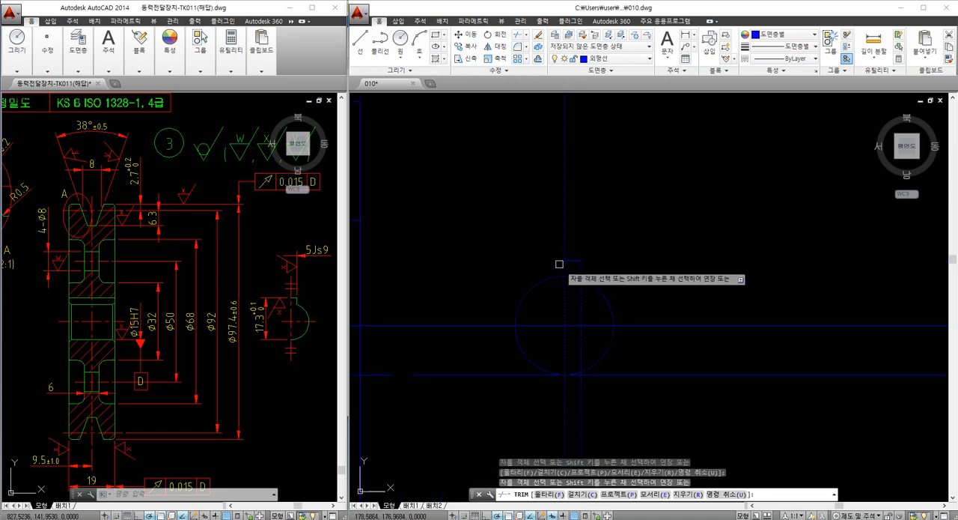
pyautogui.click(581, 295)
pyautogui.press('Escape')
pyautogui.moveTo(575, 297); pyautogui.dragTo(597, 290, button='middle')
# Draw a horizontal construction line through the top of the bore circle
pyautogui.write('xl')
pyautogui.press('Return')
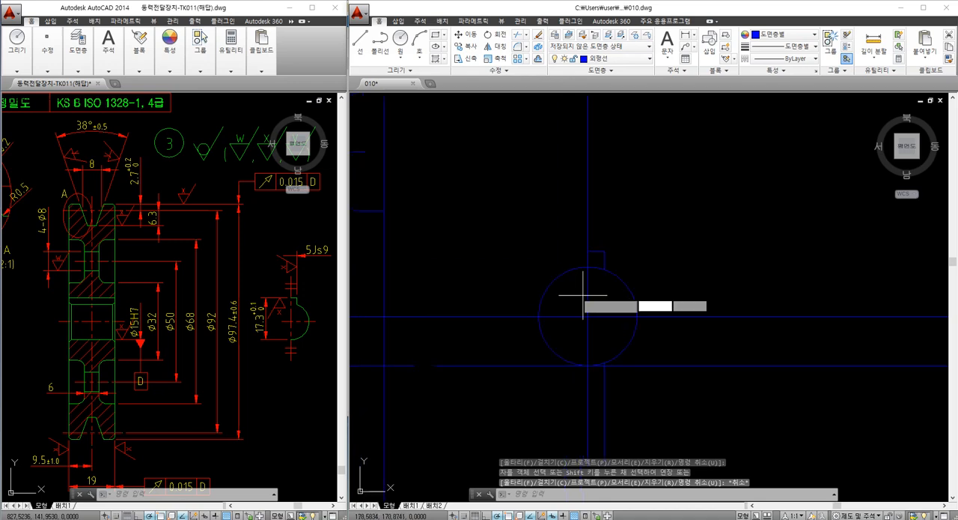
pyautogui.scroll(2, 580, 293)
pyautogui.click(584, 259)
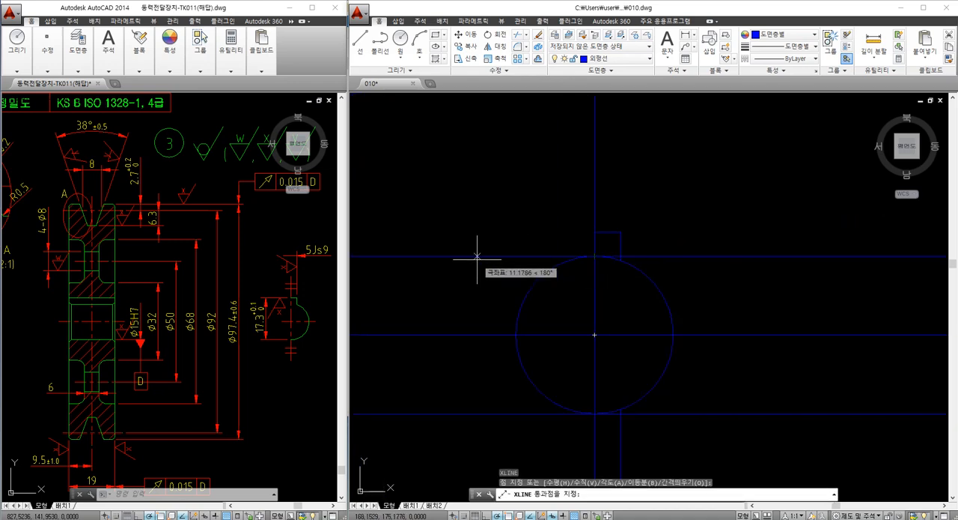
pyautogui.click(524, 257)
pyautogui.press('Escape')
pyautogui.press('Escape')
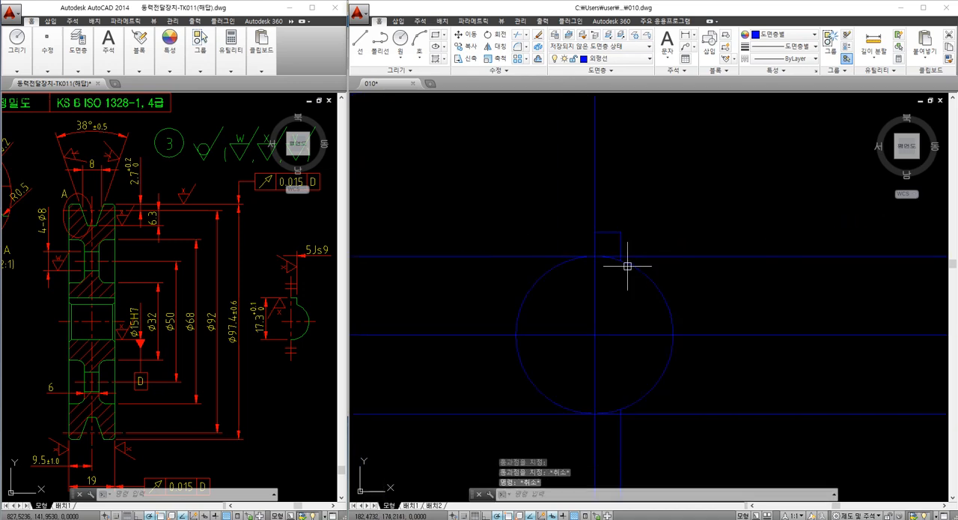
# Draw a horizontal construction line through the point where the keyway side line meets the bore circle
pyautogui.scroll(2, 591, 255)
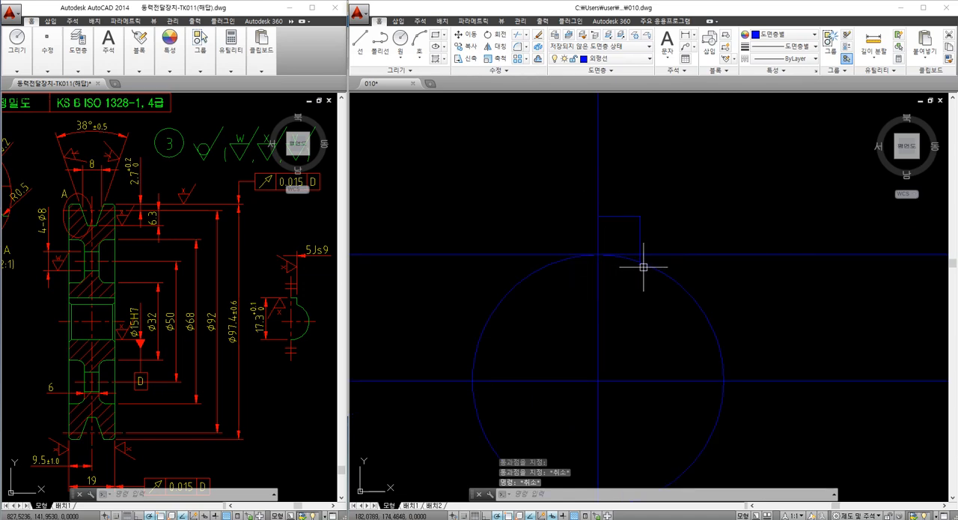
pyautogui.write('xl')
pyautogui.press('Return')
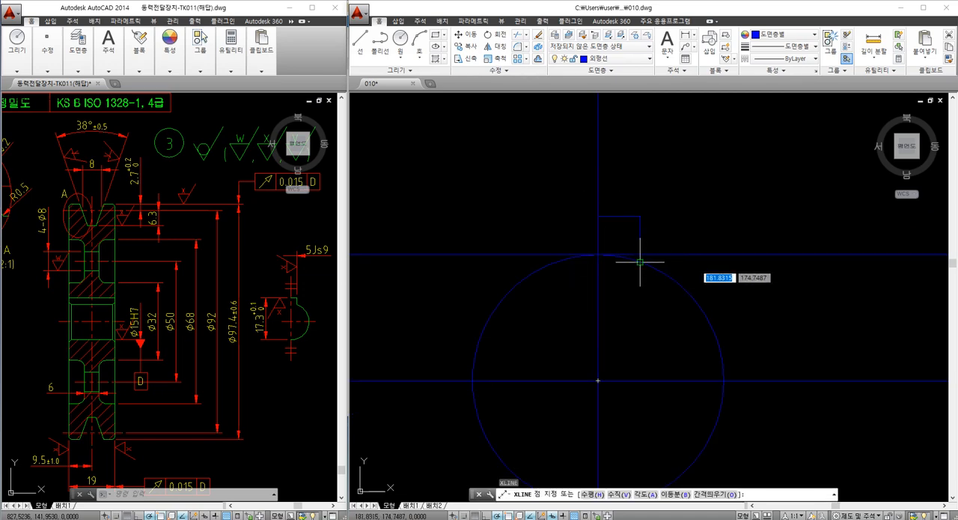
pyautogui.click(640, 261)
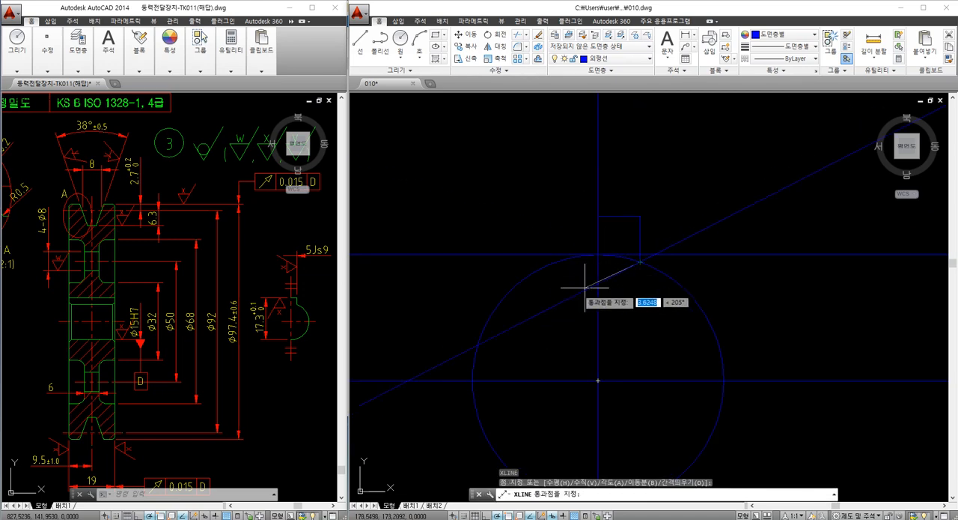
pyautogui.click(509, 262)
pyautogui.press('Escape')
# Erase the horizontal construction line that touches the top of the bore circle
pyautogui.click(518, 254)
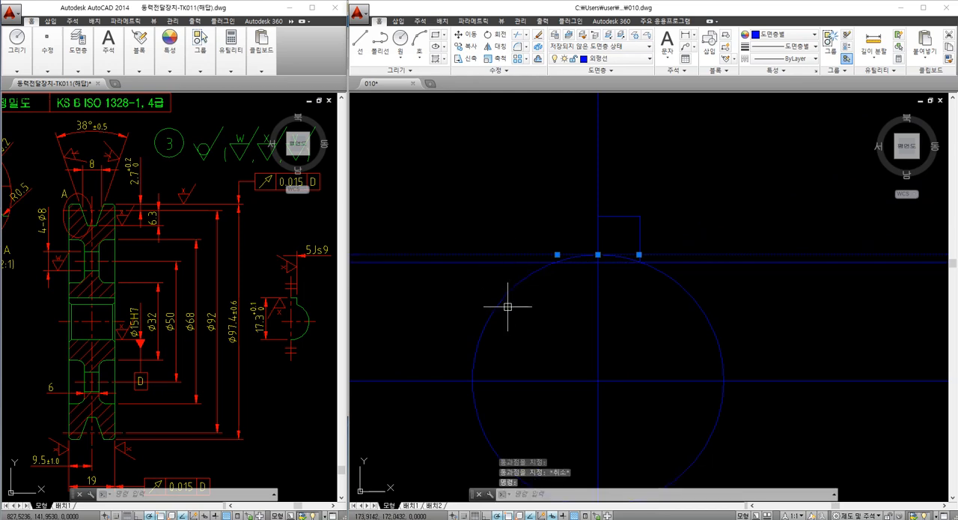
pyautogui.write('e')
pyautogui.press('Return')
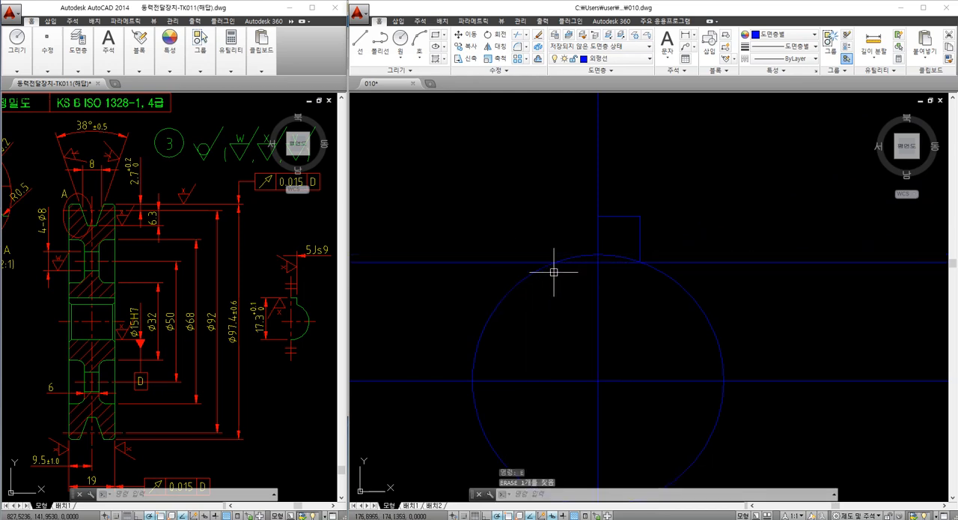
pyautogui.press('Escape')
# Draw a horizontal construction line along the top of the keyway, starting from the bore's vertical centerline
pyautogui.scroll(-3, 558, 266)
pyautogui.scroll(1, 587, 266)
pyautogui.write('xl')
pyautogui.press('Return')
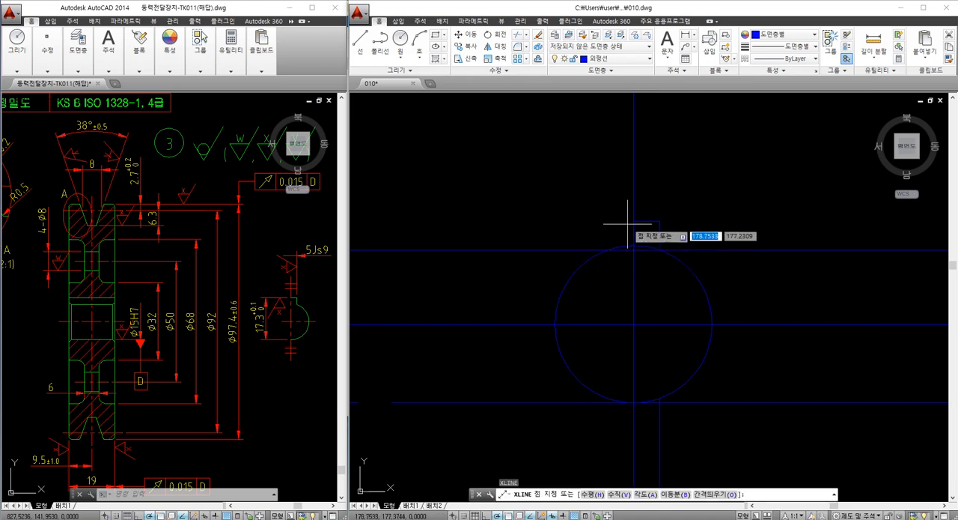
pyautogui.click(634, 222)
pyautogui.press('Escape')
# Trim the two projected keyway construction lines back to the right edge of the pulley section
pyautogui.scroll(-3, 583, 272)
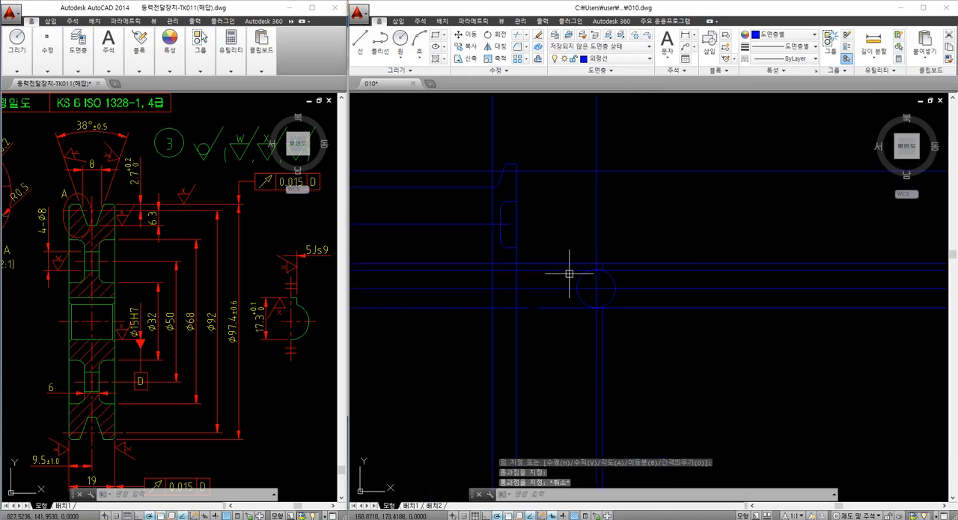
pyautogui.moveTo(518, 284)
pyautogui.mouseDown(button='middle')
pyautogui.moveTo(589, 292)
pyautogui.moveTo(532, 292)
pyautogui.mouseUp(button='middle')
pyautogui.scroll(2, 539, 284)
pyautogui.write('tr')
pyautogui.press('Return')
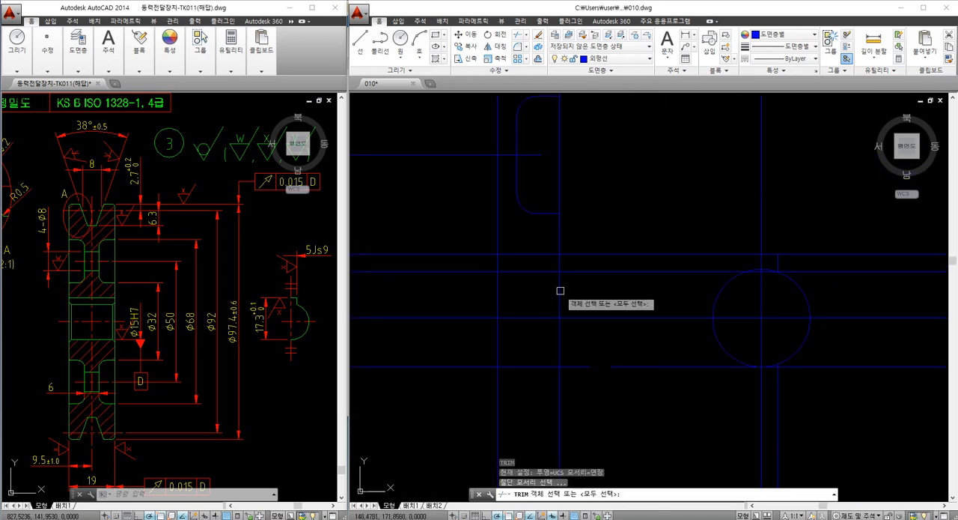
pyautogui.click(560, 290)
pyautogui.press('Return')
pyautogui.click(587, 289)
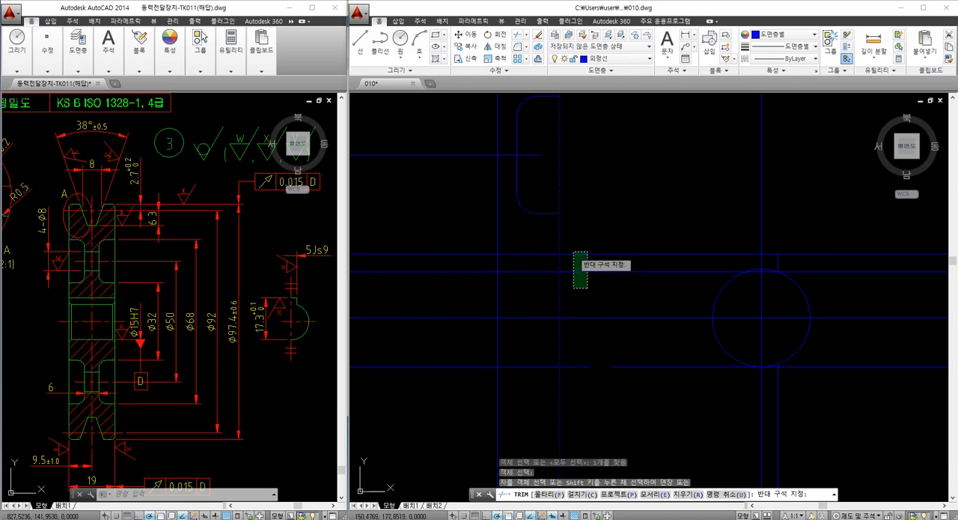
pyautogui.click(576, 259)
pyautogui.press('Return')
# Trim the short piece of the lower bore line that sticks out past the section's right edge
pyautogui.press('Return')
pyautogui.click(561, 354)
pyautogui.press('Return')
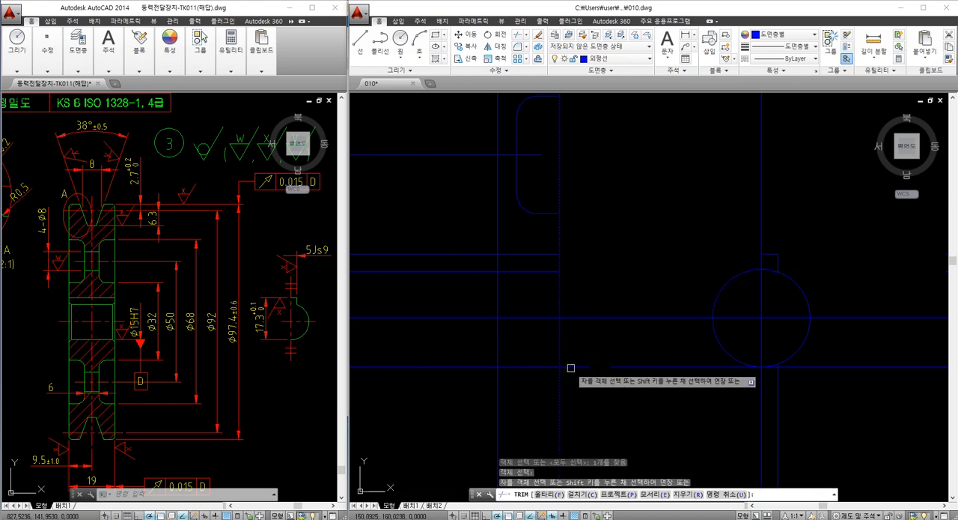
pyautogui.click(571, 367)
pyautogui.press('Escape')
pyautogui.moveTo(537, 384); pyautogui.dragTo(511, 366, button='middle')
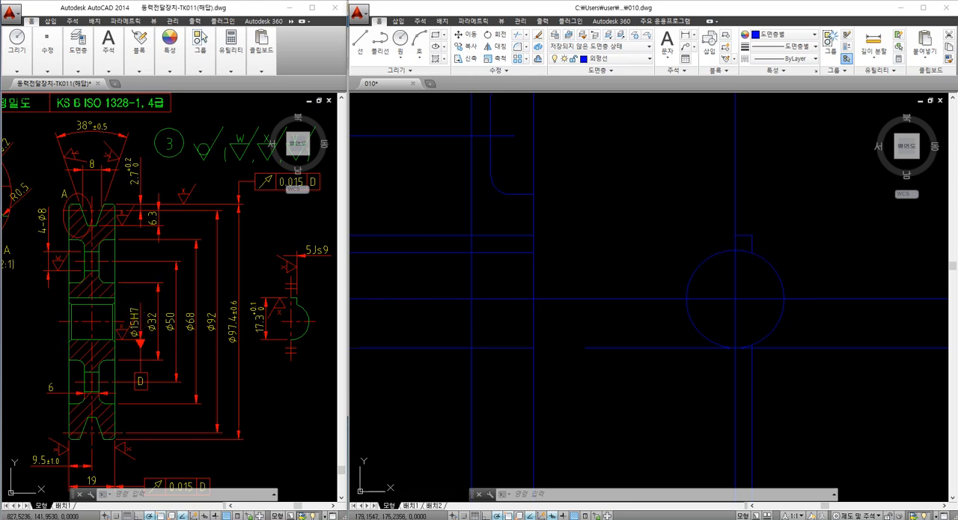
# Erase the leftover horizontal line under the bore circle and the leftover keyway side line below it
pyautogui.press('Escape')
pyautogui.moveTo(528, 310); pyautogui.dragTo(550, 306, button='middle')
pyautogui.moveTo(758, 351); pyautogui.dragTo(745, 351, button='middle')
pyautogui.click(789, 342)
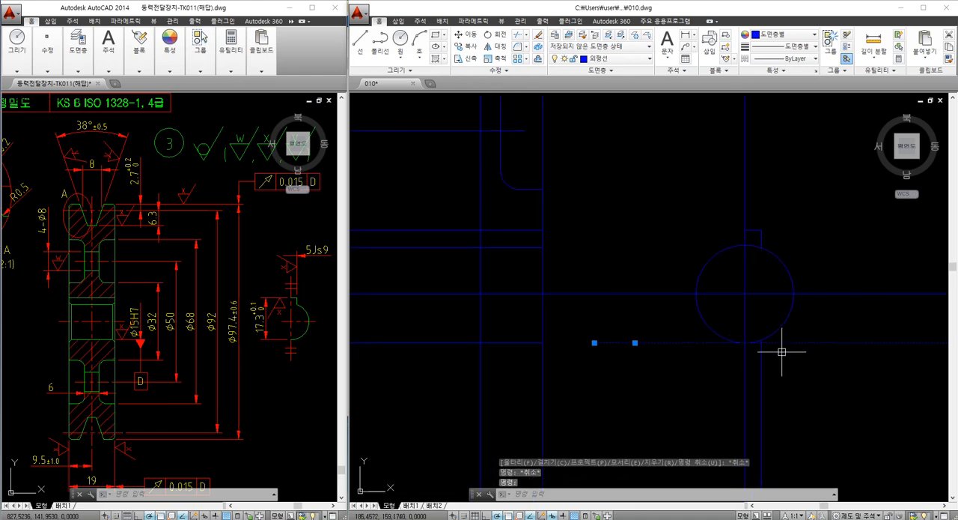
pyautogui.click(781, 351)
pyautogui.click(764, 362)
pyautogui.click(761, 367)
pyautogui.write('e')
pyautogui.press('space')
# Trim away the left half of the bore circle at its vertical centerline and the arc inside the keyway opening
pyautogui.write('tr')
pyautogui.press('space')
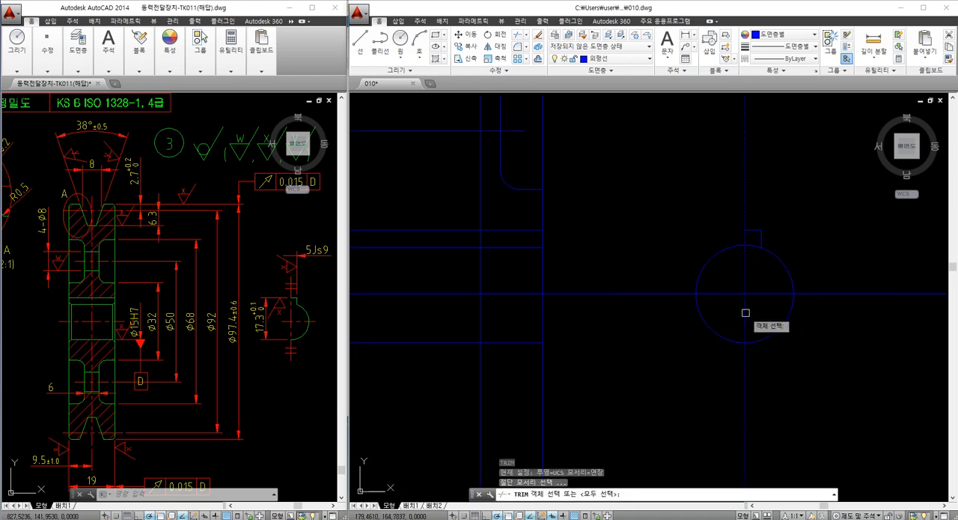
pyautogui.press('space')
pyautogui.click(708, 260)
pyautogui.write('r')
pyautogui.press('space')
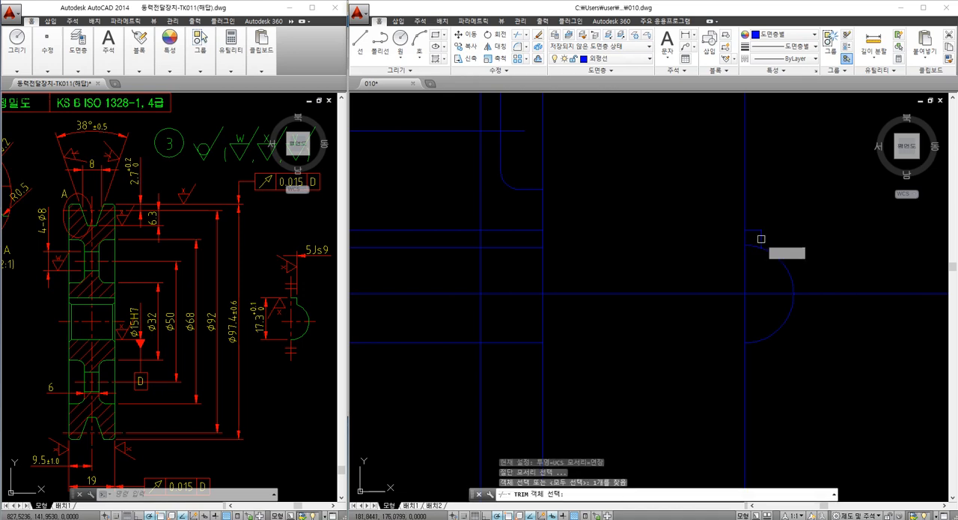
pyautogui.press('space')
pyautogui.click(752, 244)
pyautogui.press('Escape')
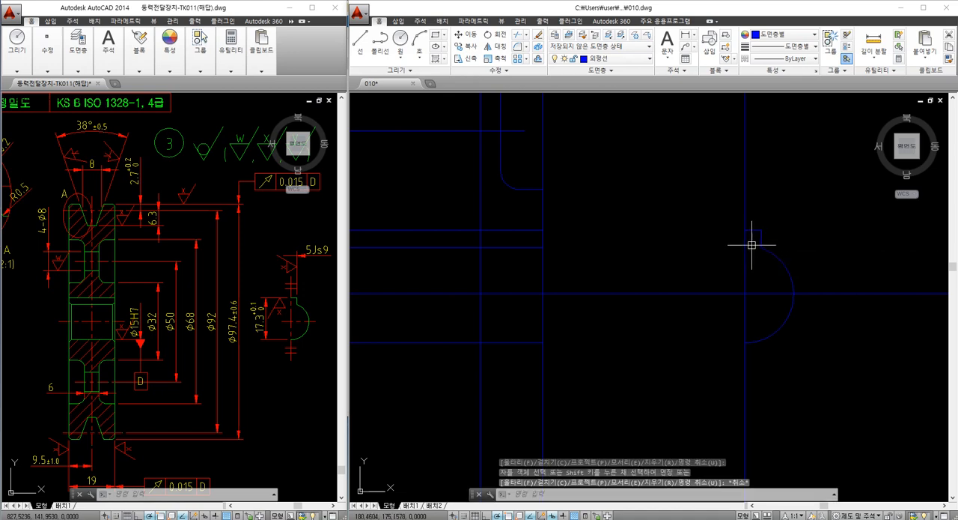
pyautogui.press('Escape')
# Mirror the rim, groove flank and web recess profile about the section's vertical centerline, keeping the originals
pyautogui.moveTo(693, 283); pyautogui.dragTo(699, 286, button='middle')
pyautogui.moveTo(581, 274)
pyautogui.mouseDown(button='middle')
pyautogui.moveTo(678, 281)
pyautogui.moveTo(659, 263)
pyautogui.mouseUp(button='middle')
pyautogui.scroll(-2, 656, 301)
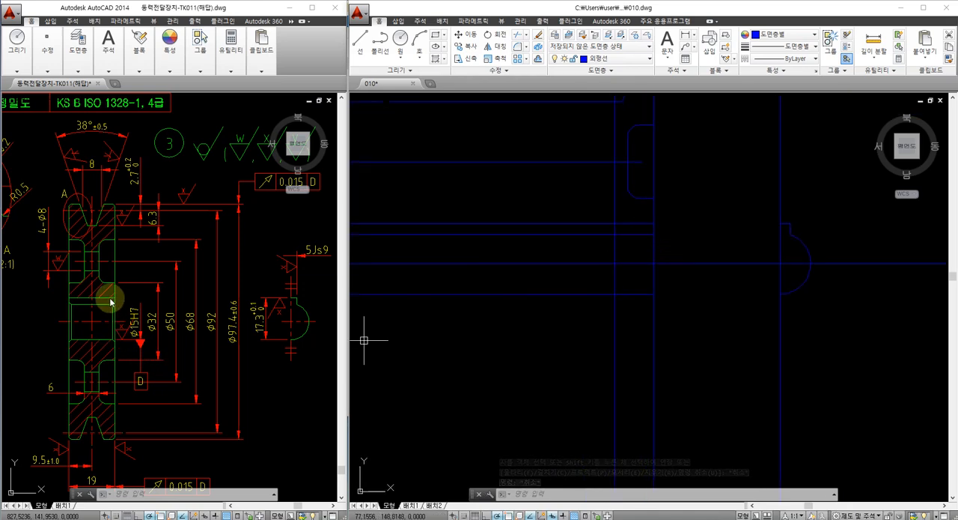
pyautogui.moveTo(579, 339); pyautogui.dragTo(571, 339, button='middle')
pyautogui.scroll(-2, 579, 322)
pyautogui.moveTo(587, 267); pyautogui.dragTo(566, 301, button='middle')
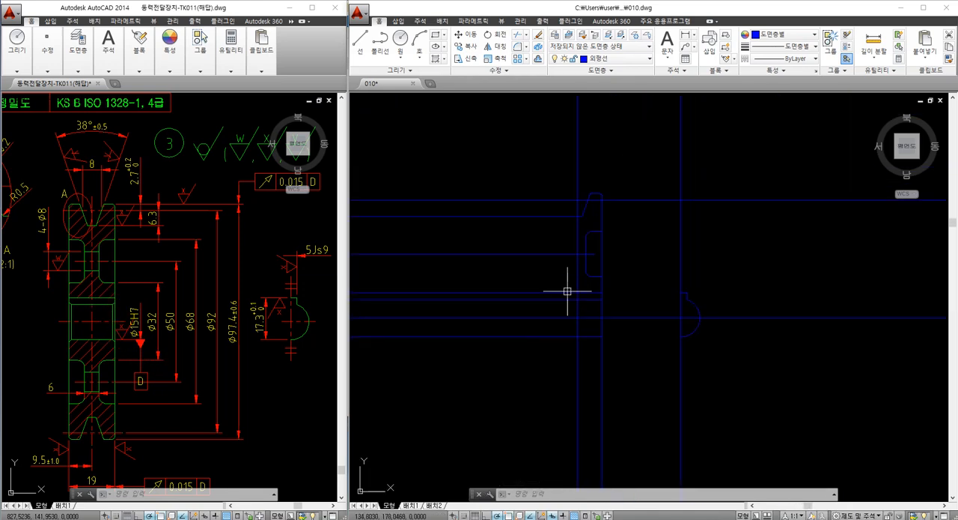
pyautogui.scroll(2, 572, 277)
pyautogui.moveTo(624, 305); pyautogui.dragTo(615, 283, button='middle')
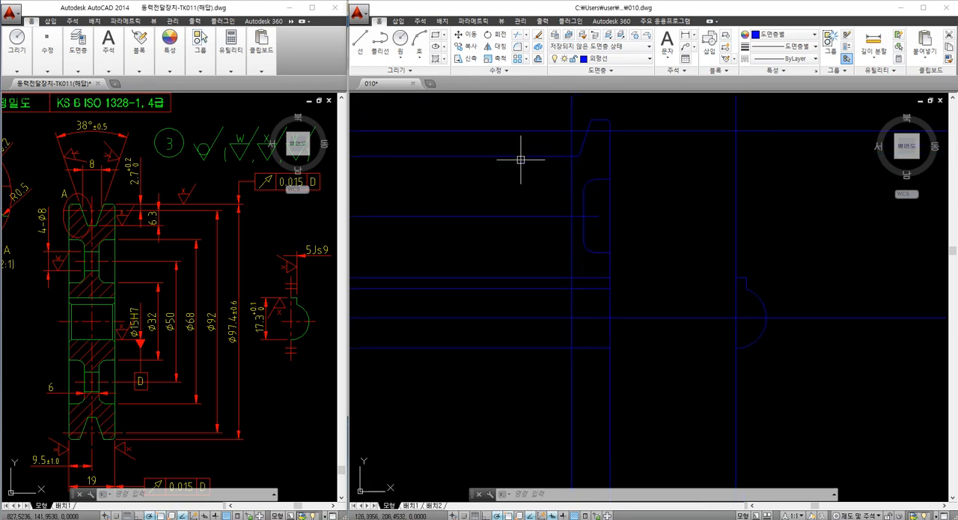
pyautogui.moveTo(557, 231); pyautogui.dragTo(549, 268, button='middle')
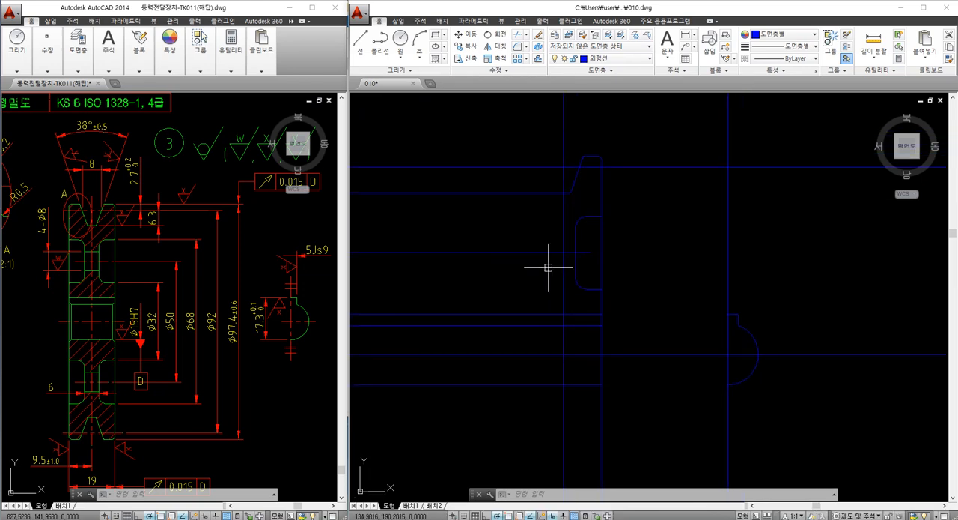
pyautogui.click(527, 128)
pyautogui.click(624, 323)
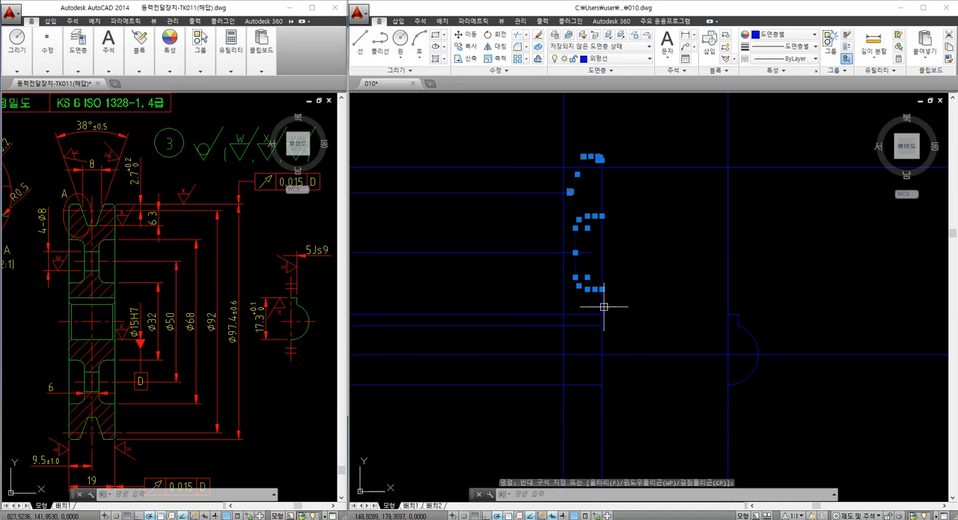
pyautogui.write('mi')
pyautogui.press('Return')
pyautogui.click(563, 254)
pyautogui.click(563, 238)
pyautogui.press('Return')
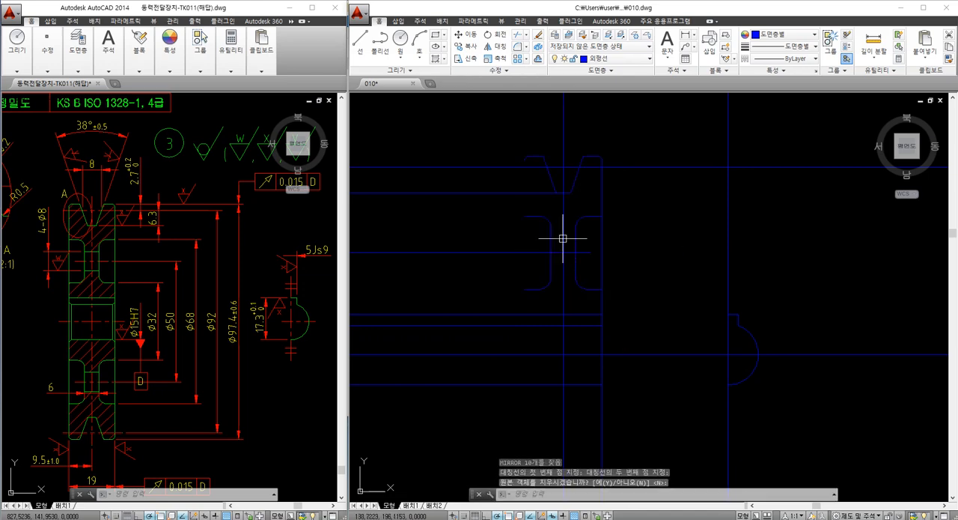
# Mirror the section's right edge line about the vertical centerline, keeping the original
pyautogui.click(601, 232)
pyautogui.write('mi')
pyautogui.press('Return')
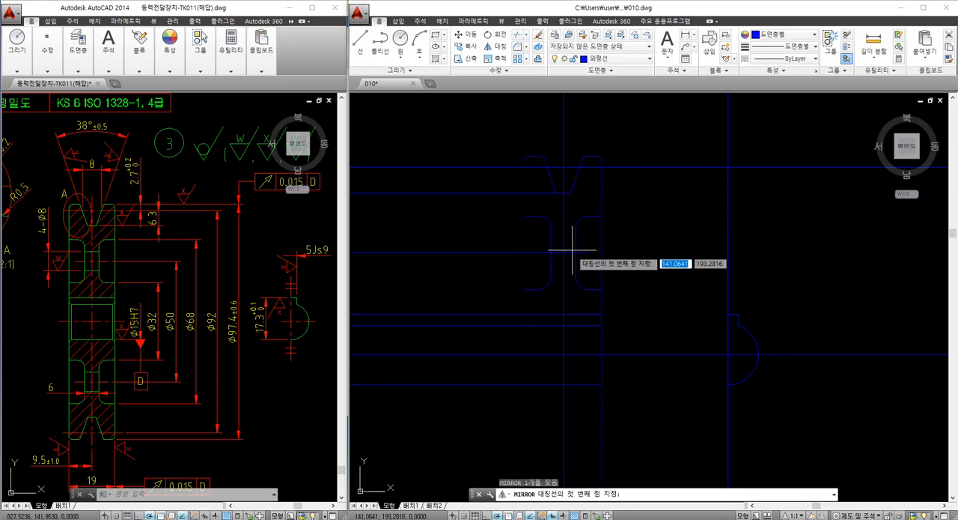
pyautogui.click(563, 256)
pyautogui.click(563, 244)
pyautogui.press('Return')
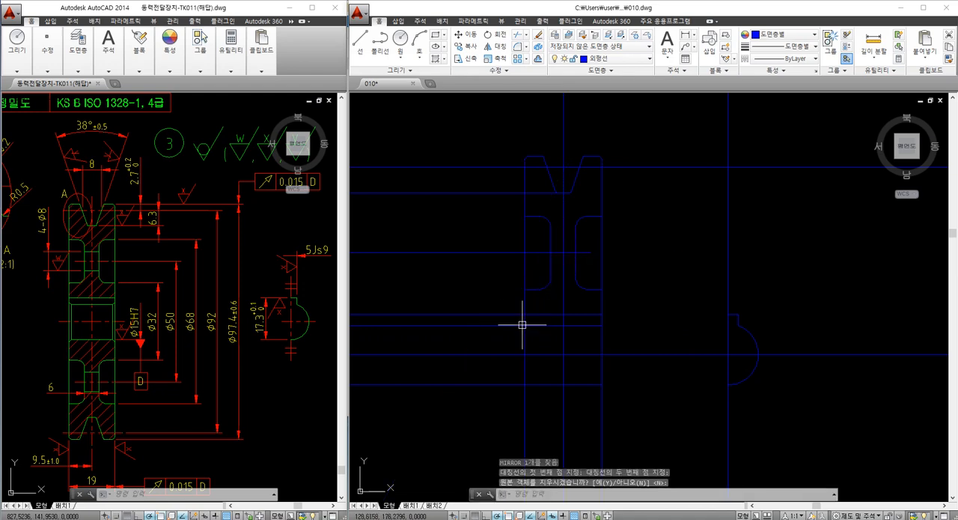
# Trim the V-groove bottom line where it extends left past the mirrored groove flank's fillet
pyautogui.scroll(5, 534, 197)
pyautogui.write('tr')
pyautogui.press('Return')
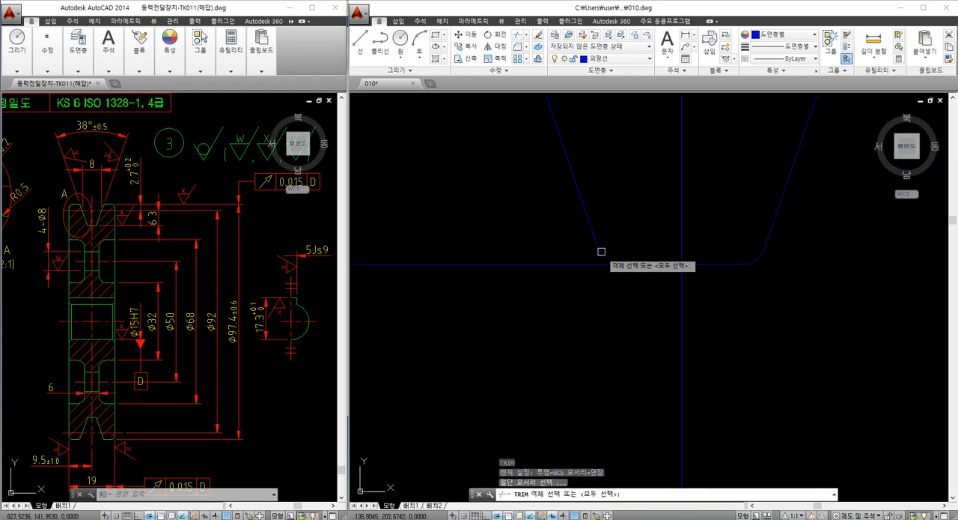
pyautogui.press('Return')
pyautogui.scroll(-4, 577, 257)
pyautogui.press('Escape')
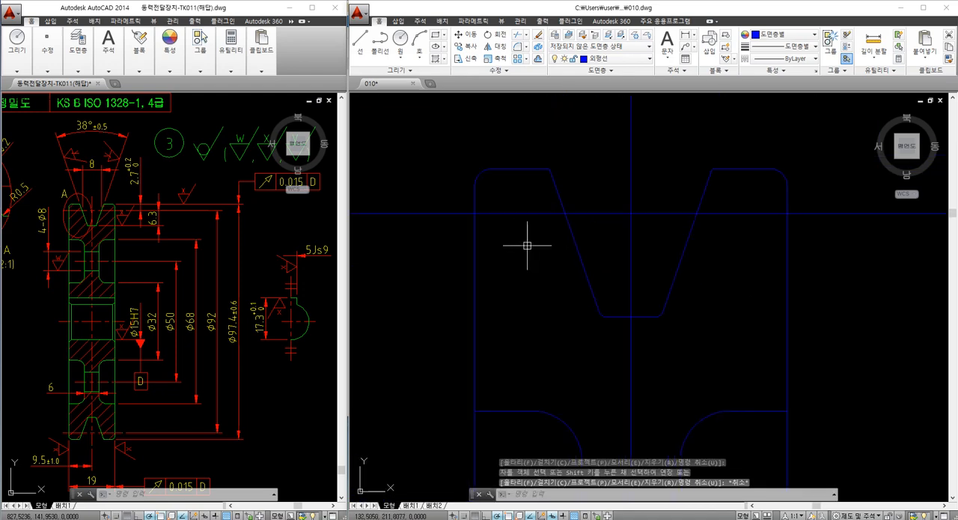
pyautogui.press('Escape')
# Break the web hole's horizontal axis line just left of the web and erase the remaining piece outside the section
pyautogui.scroll(-4, 527, 245)
pyautogui.write('br')
pyautogui.press('Return')
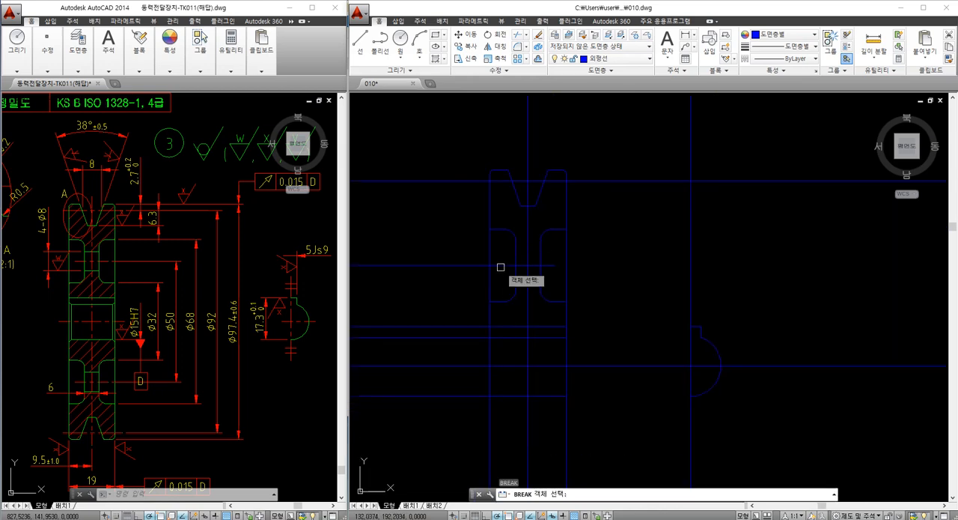
pyautogui.click(499, 266)
pyautogui.click(469, 275)
pyautogui.click(457, 280)
pyautogui.click(420, 254)
pyautogui.write('e')
pyautogui.press('Return')
# Trim the keyway and bore lines that extend outside the section back to its left edge
pyautogui.moveTo(440, 268); pyautogui.dragTo(502, 241, button='middle')
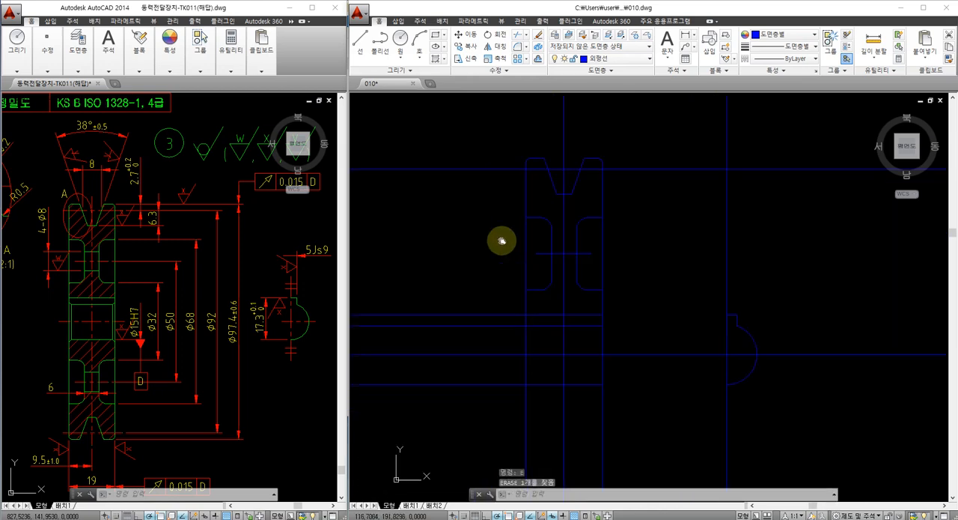
pyautogui.write('tr')
pyautogui.press('Return')
pyautogui.click(552, 327)
pyautogui.press('Return')
pyautogui.click(539, 320)
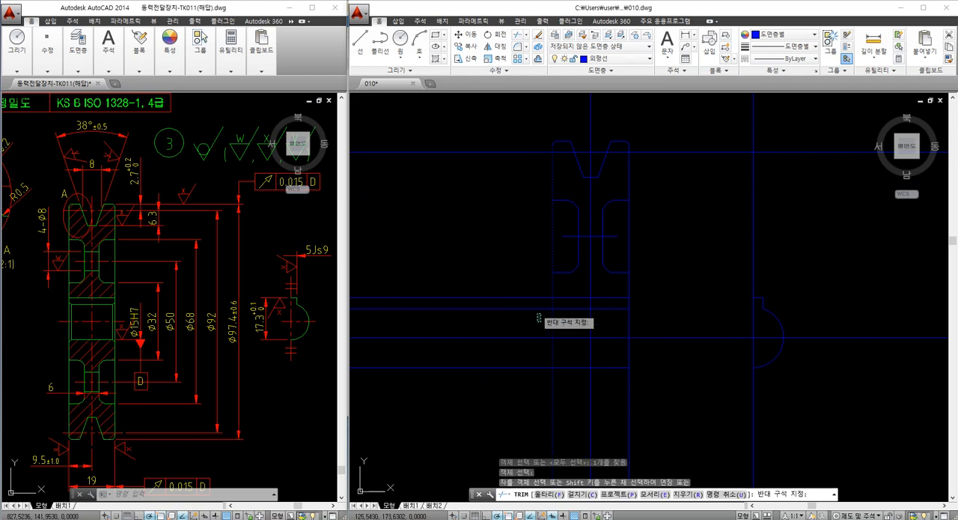
pyautogui.click(518, 280)
pyautogui.click(521, 347)
pyautogui.click(495, 384)
pyautogui.press('Escape')
# Mirror the upper rim, groove, web recesses and hole axis about the pulley's horizontal centerline, keeping the originals
pyautogui.moveTo(529, 302); pyautogui.dragTo(492, 301, button='middle')
pyautogui.click(460, 113)
pyautogui.click(623, 276)
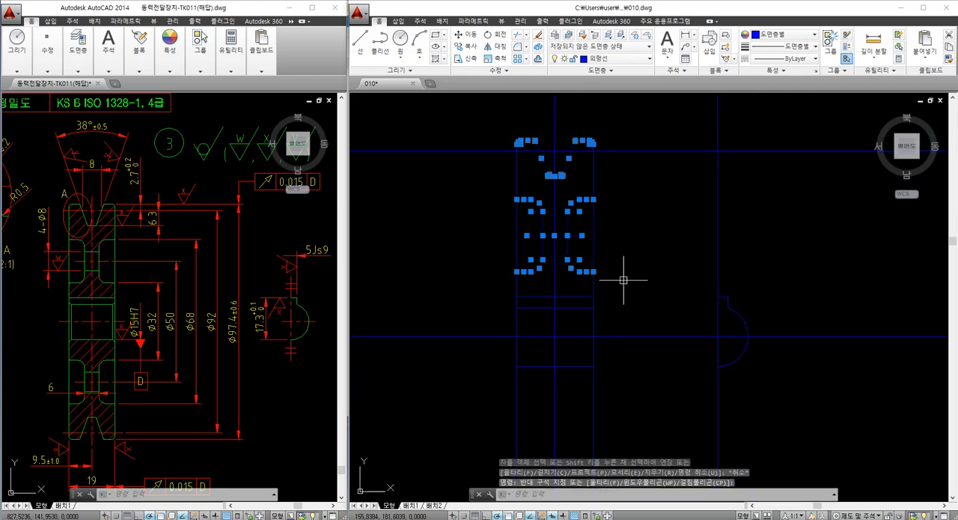
pyautogui.write('mi')
pyautogui.press('Return')
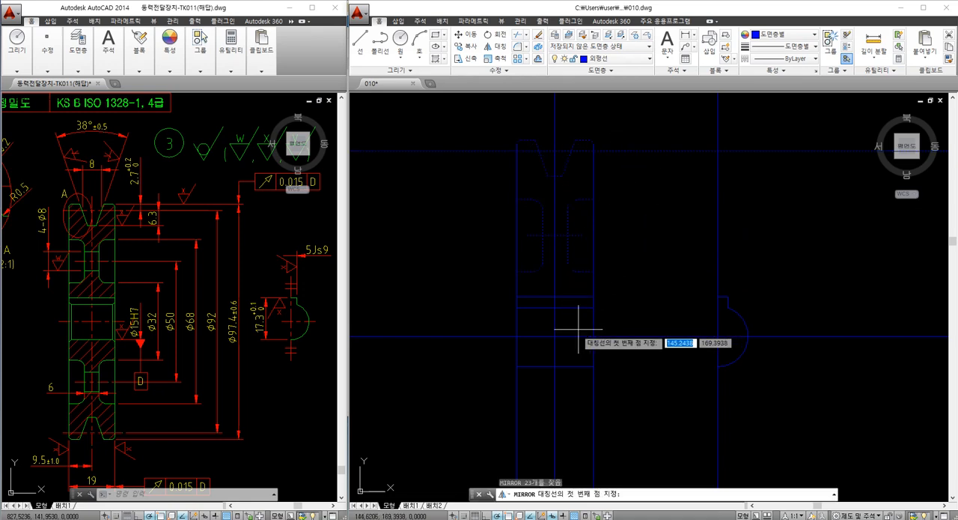
pyautogui.click(552, 336)
pyautogui.click(545, 336)
pyautogui.moveTo(546, 347); pyautogui.dragTo(576, 247, button='middle')
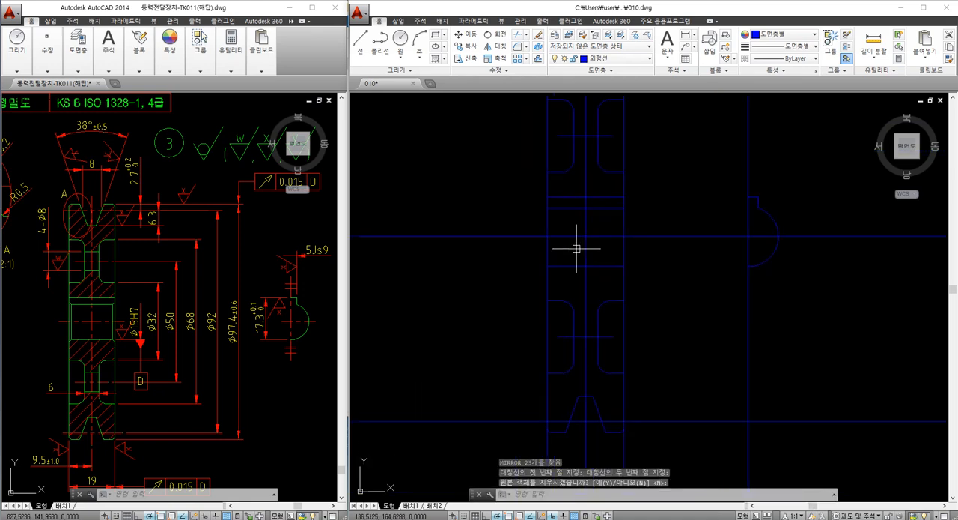
# Trim the left and right face lines that extend below the rounded corners of the lower rim
pyautogui.scroll(7, 542, 399)
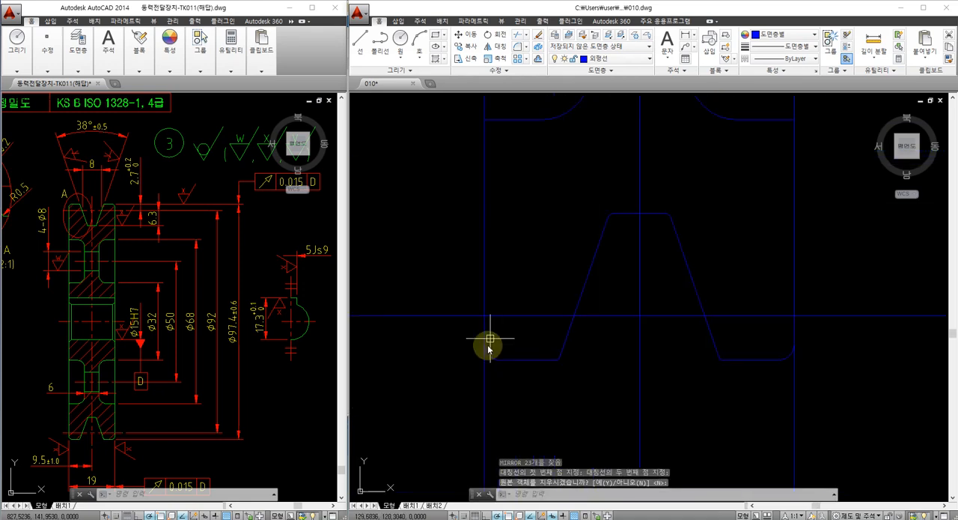
pyautogui.press('Return')
pyautogui.write('tr')
pyautogui.press('Return')
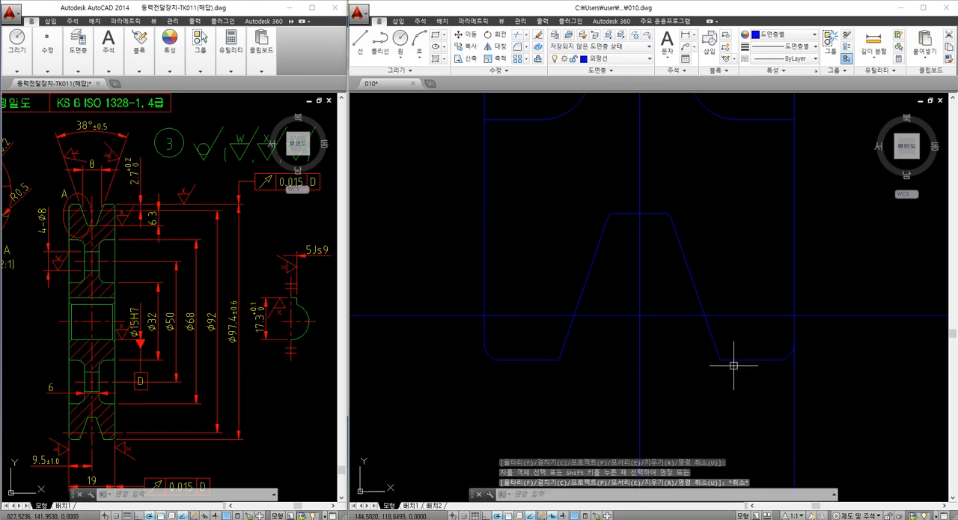
pyautogui.press('Return')
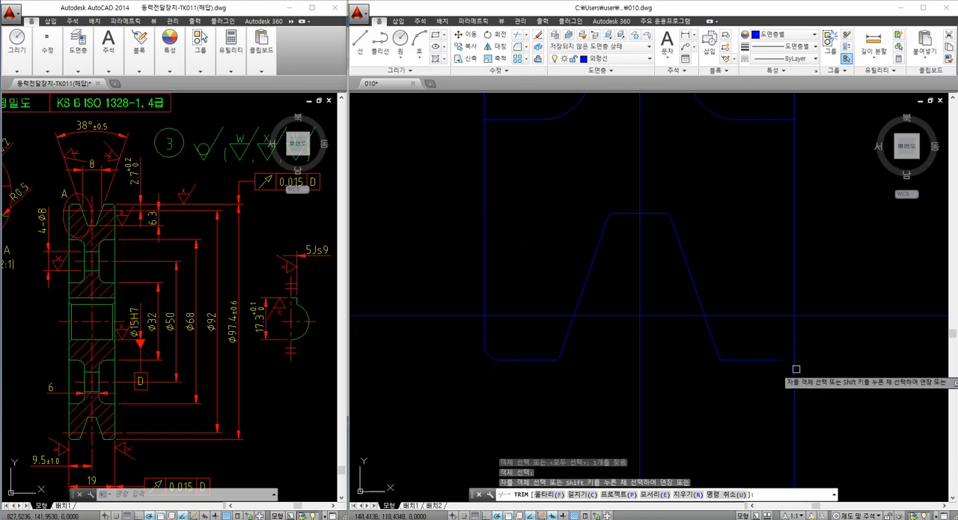
pyautogui.press('Escape')
# Trim both face lines of the section between the horizontal centerline and the lower bore line
pyautogui.scroll(-2, 638, 303)
pyautogui.scroll(-6, 637, 304)
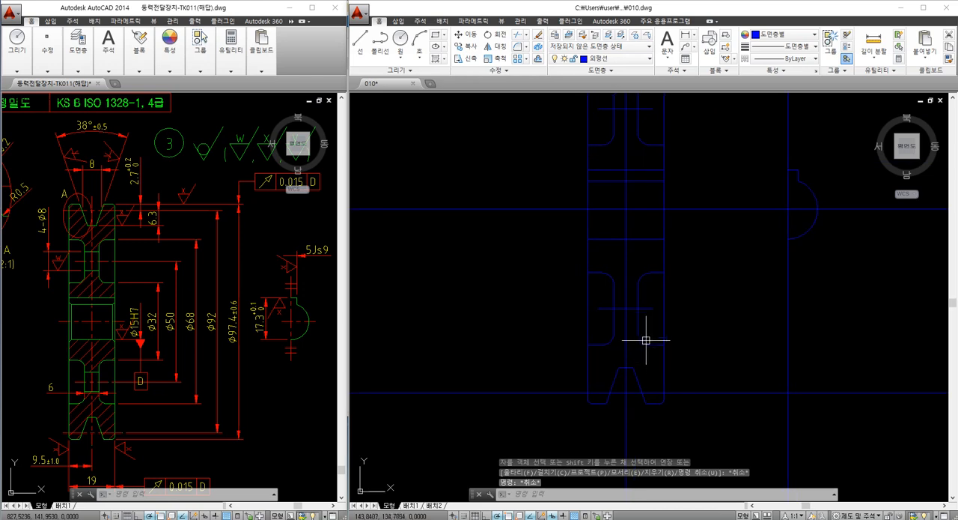
pyautogui.scroll(2, 619, 288)
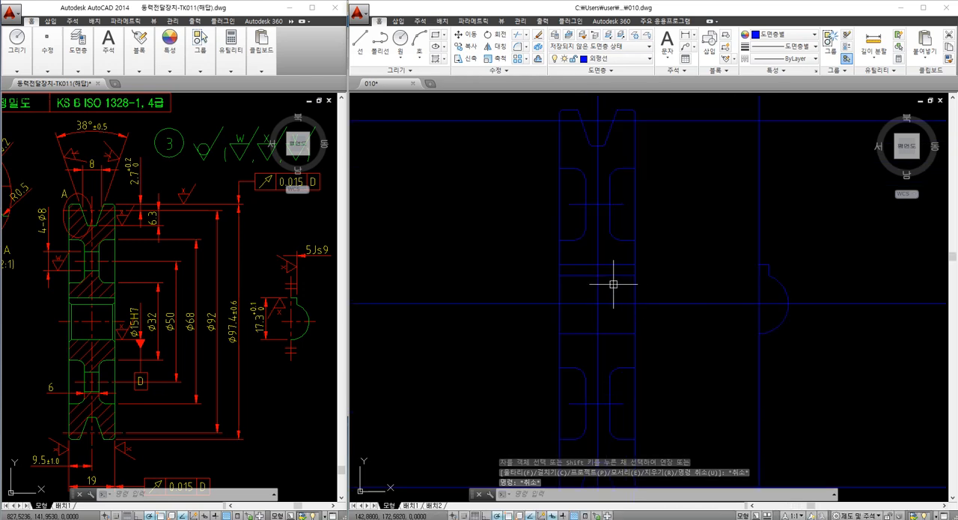
pyautogui.scroll(2, 629, 284)
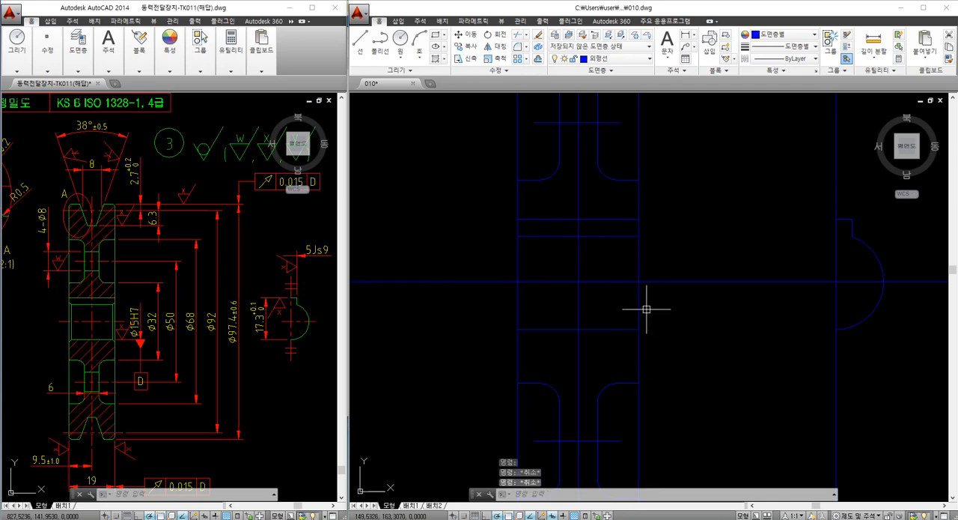
pyautogui.press('Return')
pyautogui.press('Return')
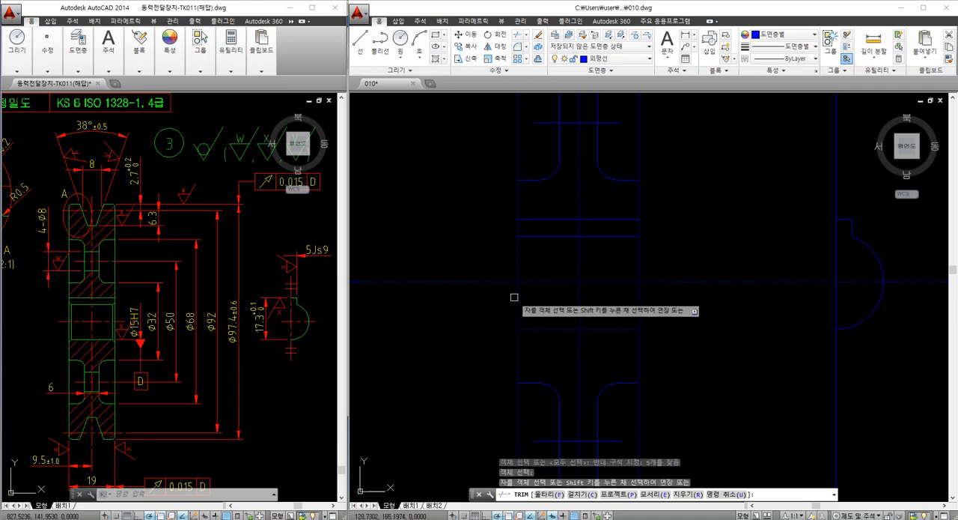
pyautogui.press('Escape')
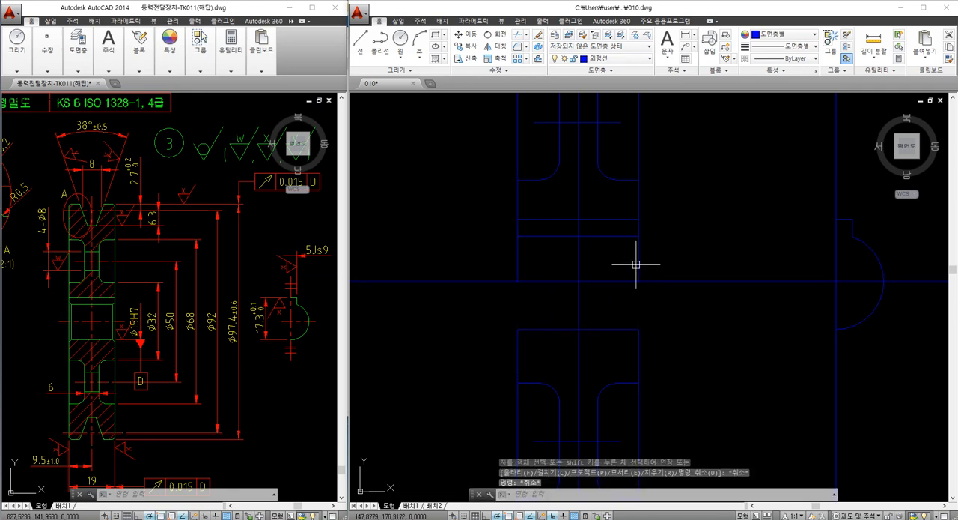
# Chamfer the four corners where the bore lines meet the section's faces, with both chamfer distances at 1
pyautogui.write('CHA')
pyautogui.press('Return')
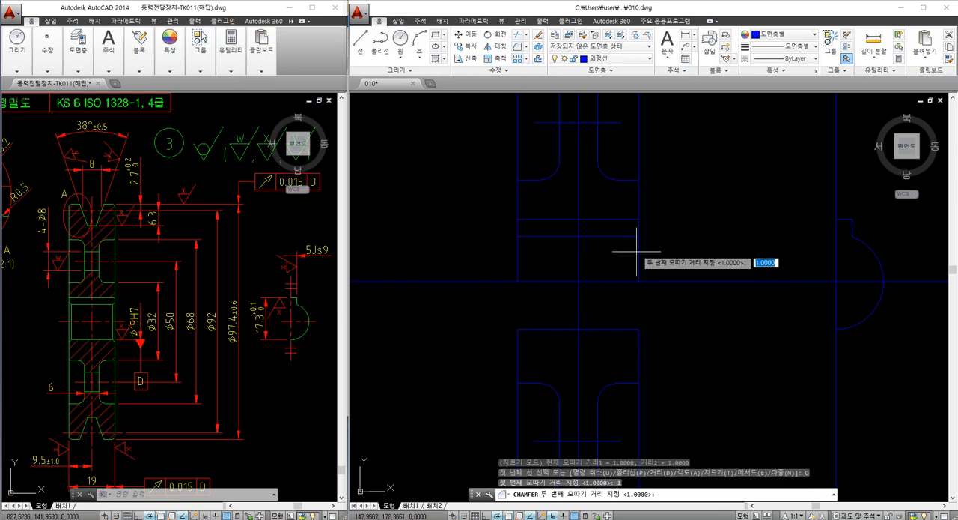
pyautogui.press('Return')
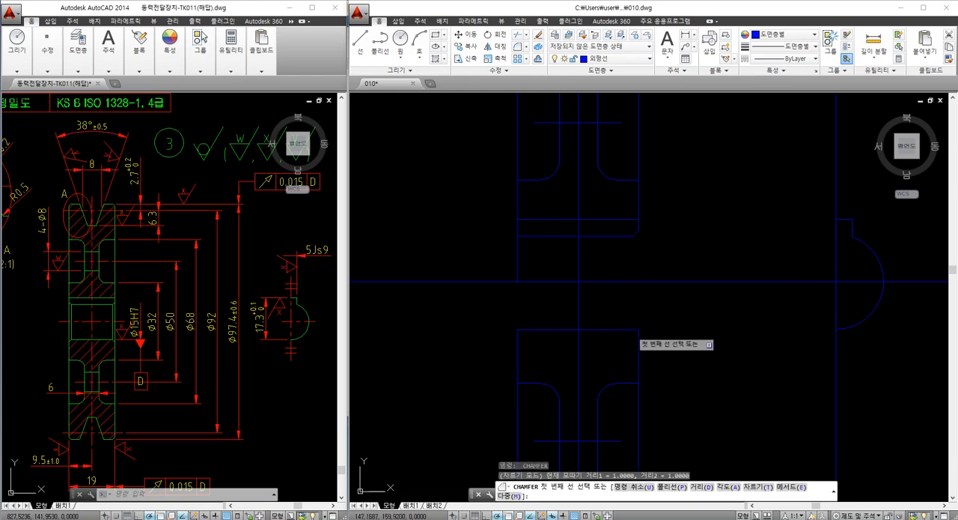
pyautogui.click(631, 330)
pyautogui.click(639, 341)
pyautogui.press('Return')
pyautogui.click(515, 338)
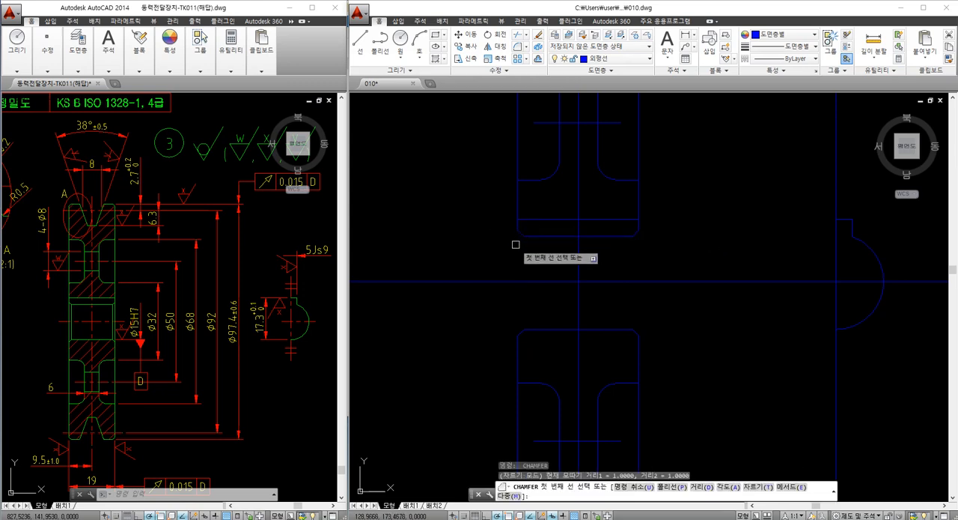
pyautogui.press('Escape')
# Join the upper and lower pieces of the right face line, and likewise those of the left face line, across the bore
pyautogui.write('j')
pyautogui.press('Return')
pyautogui.click(637, 208)
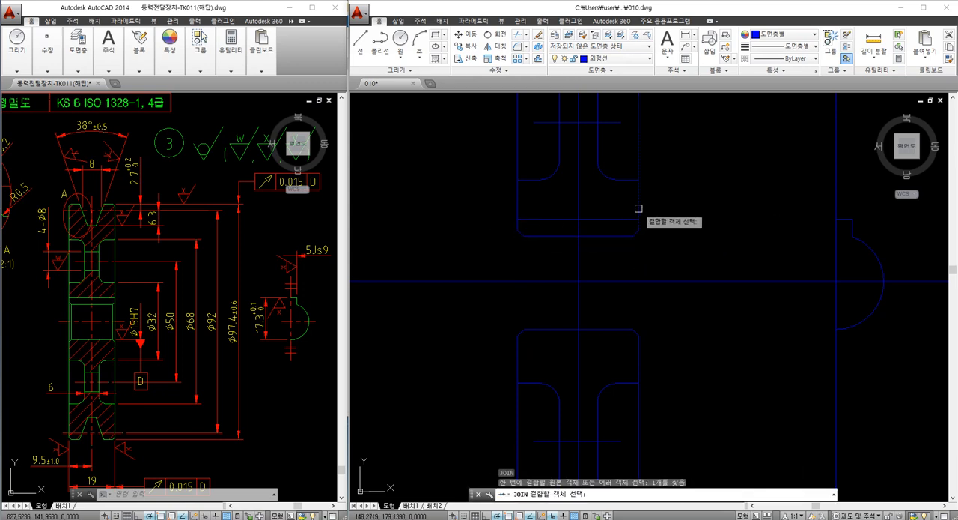
pyautogui.click(637, 352)
pyautogui.press('Return')
pyautogui.press('Return')
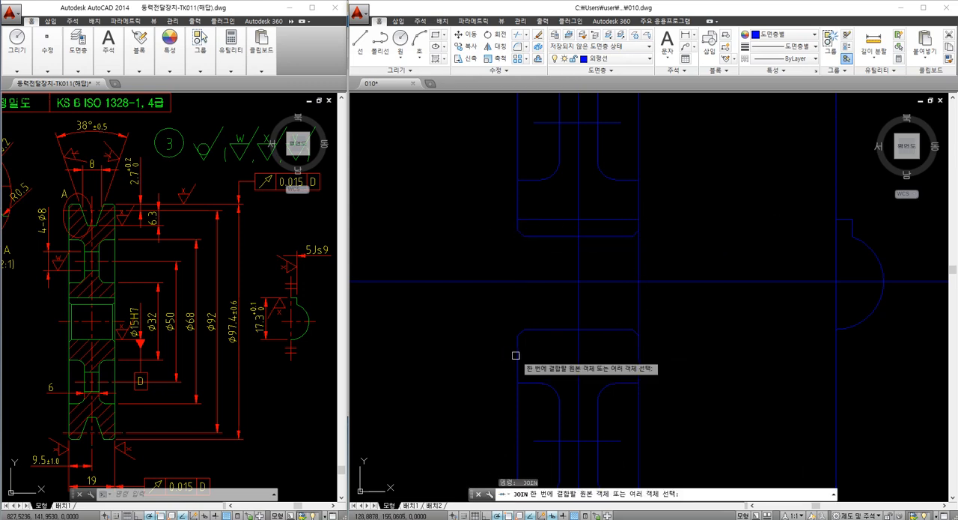
pyautogui.click(517, 352)
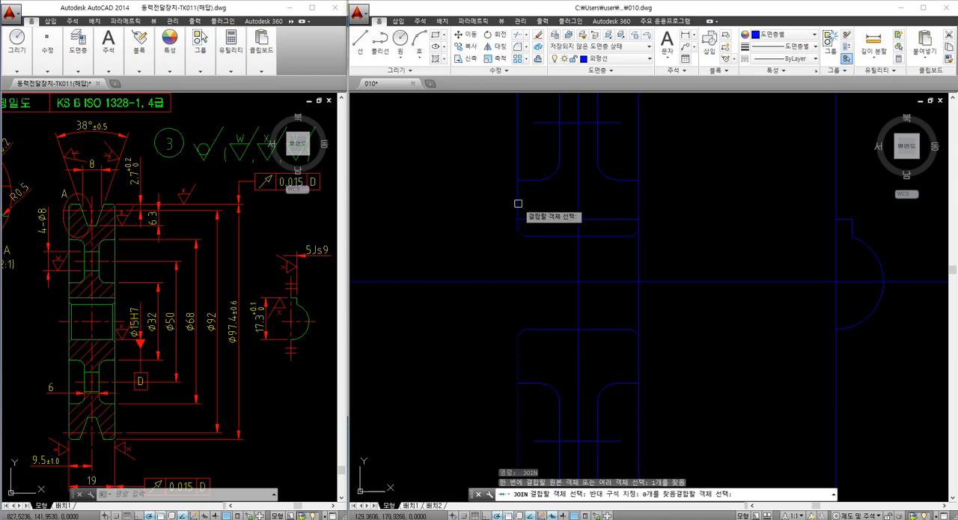
pyautogui.click(518, 203)
pyautogui.press('Return')
pyautogui.press('Escape')
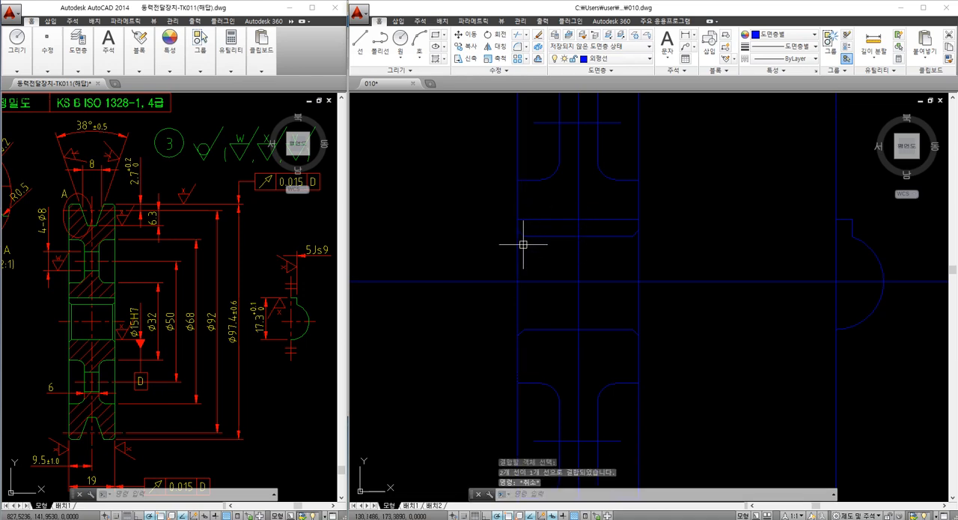
# Draw a vertical line at each end of the bore connecting the inner ends of the upper and lower chamfers
pyautogui.press('l')
pyautogui.press('Return')
pyautogui.click(524, 237)
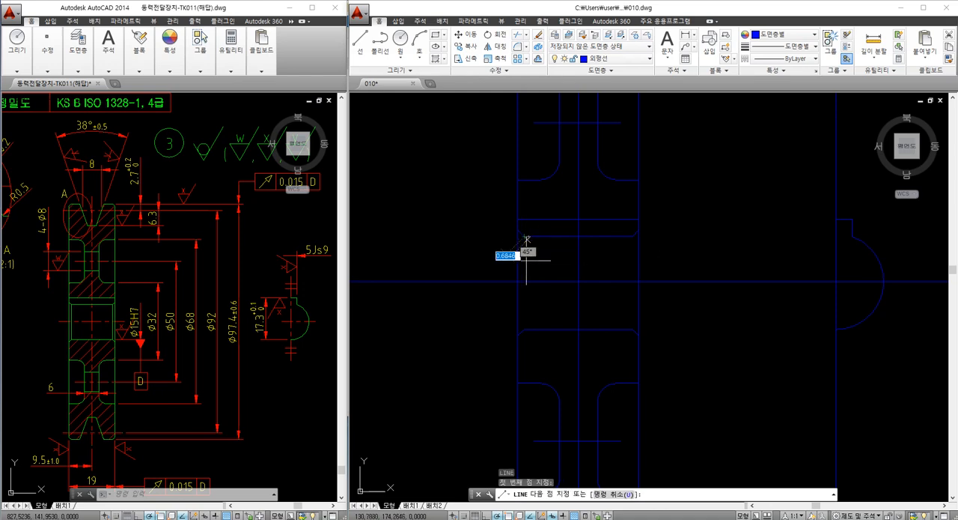
pyautogui.click(550, 331)
pyautogui.press('Escape')
pyautogui.press('Return')
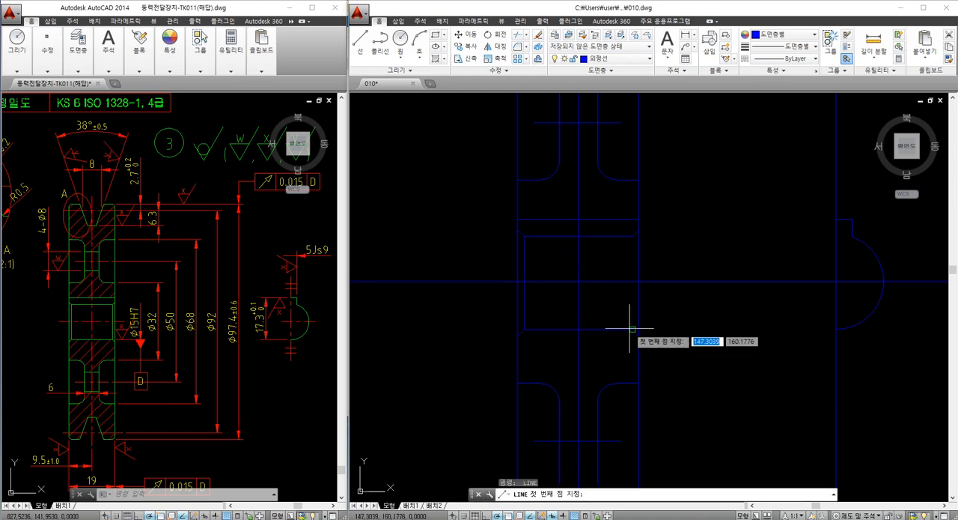
pyautogui.click(633, 329)
pyautogui.click(633, 237)
pyautogui.press('Escape')
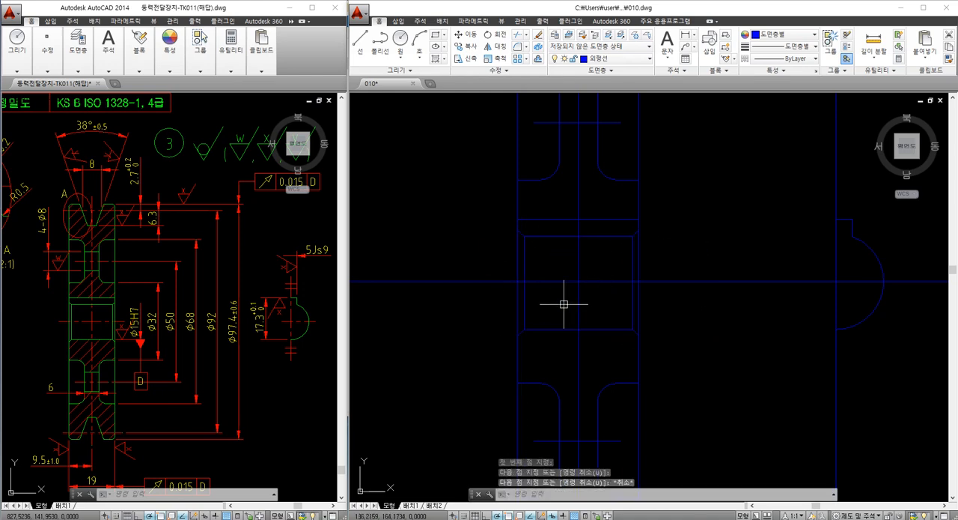
# Break the horizontal centerline just outside both faces of the section and erase the leftover piece to its left
pyautogui.scroll(-1, 563, 304)
pyautogui.write('br')
pyautogui.press('Return')
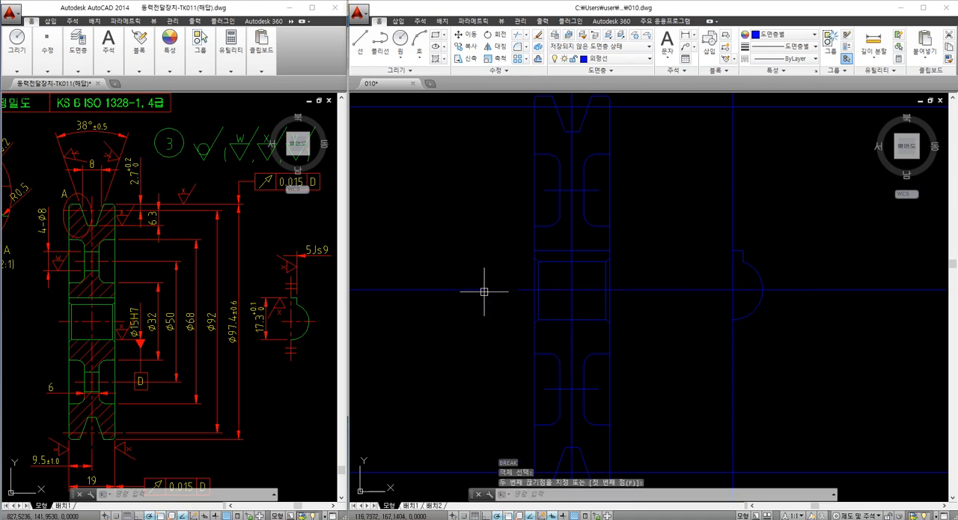
pyautogui.click(635, 289)
pyautogui.click(635, 293)
pyautogui.press('Escape')
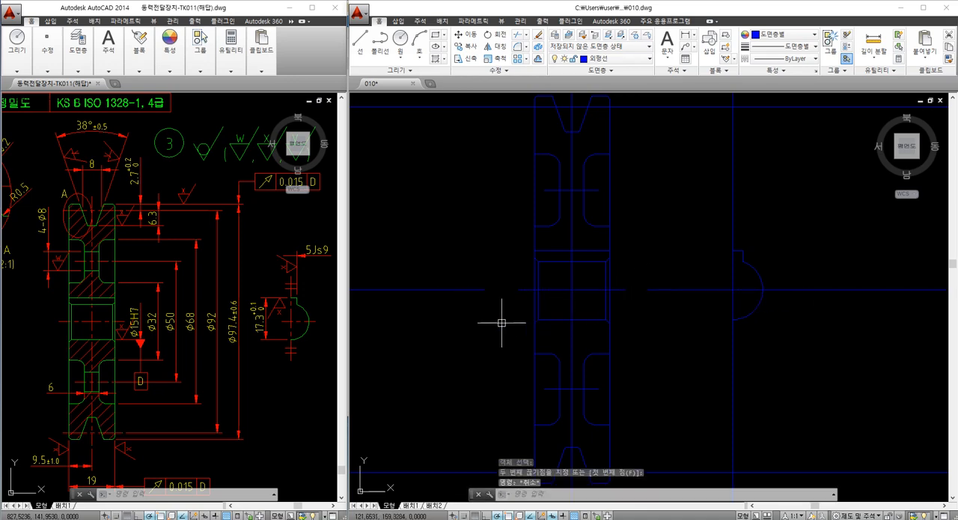
pyautogui.click(502, 322)
pyautogui.click(428, 267)
pyautogui.write('e')
pyautogui.press('Return')
# Break the upper pitch line just outside both faces of the section and the vertical centerline just above the rim
pyautogui.scroll(2, 546, 117)
pyautogui.moveTo(546, 118); pyautogui.dragTo(538, 247, button='middle')
pyautogui.write('br')
pyautogui.press('Return')
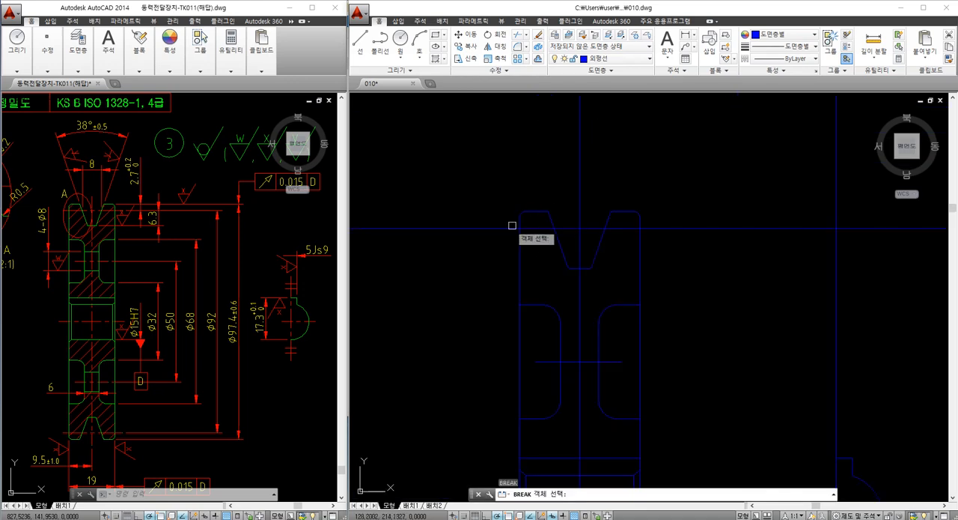
pyautogui.click(504, 229)
pyautogui.click(475, 230)
pyautogui.press('Return')
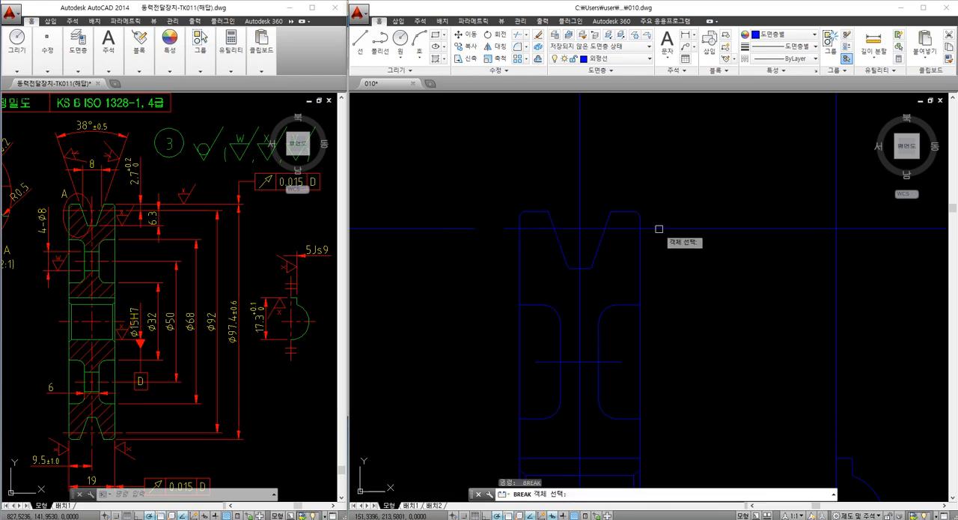
pyautogui.click(658, 229)
pyautogui.click(677, 229)
pyautogui.press('Return')
pyautogui.press('Escape')
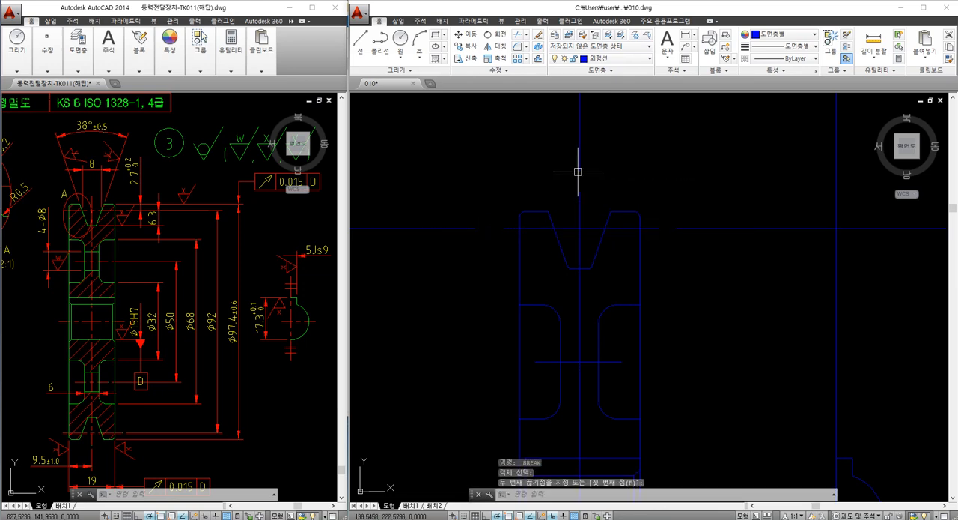
# Erase the leftover vertical centerline piece above the rim and the upper pitch line pieces on both sides of the section
pyautogui.moveTo(590, 168); pyautogui.dragTo(540, 151)
pyautogui.write('e')
pyautogui.press('Return')
pyautogui.moveTo(439, 183); pyautogui.dragTo(402, 274)
pyautogui.write('e')
pyautogui.press('Return')
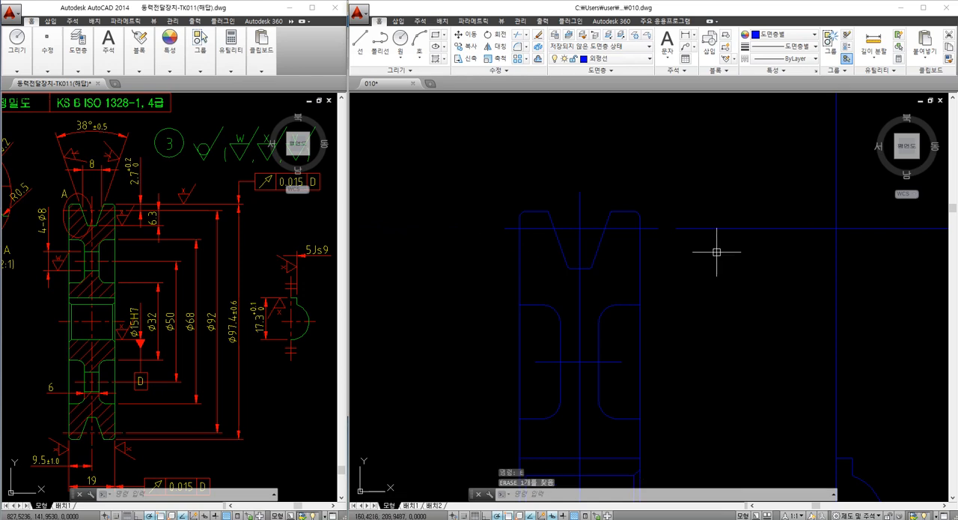
pyautogui.moveTo(717, 252); pyautogui.dragTo(696, 207)
pyautogui.write('e')
pyautogui.press('Return')
# Break the lower pitch line just outside both faces and the vertical centerline just below the lower rim
pyautogui.scroll(-3, 648, 217)
pyautogui.moveTo(648, 295); pyautogui.dragTo(608, 196, button='middle')
pyautogui.scroll(3, 595, 368)
pyautogui.write('br')
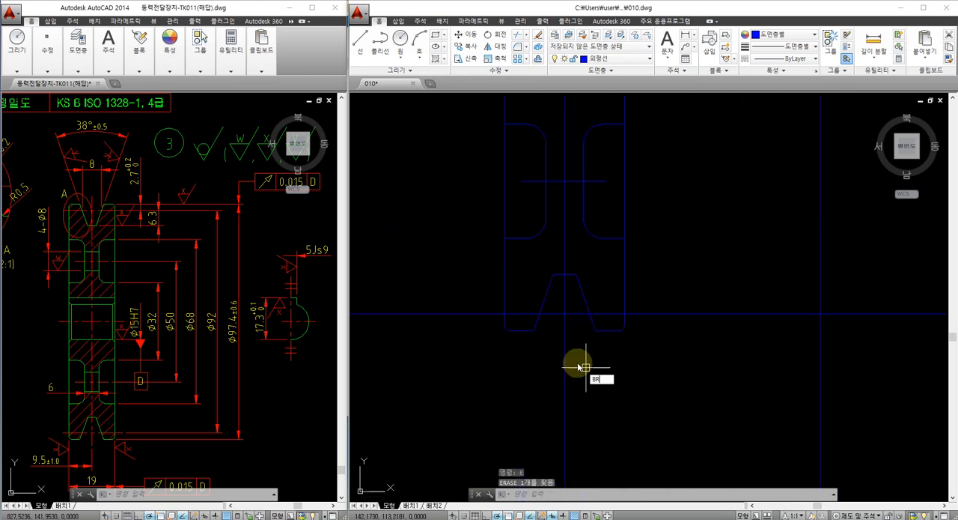
pyautogui.press('Return')
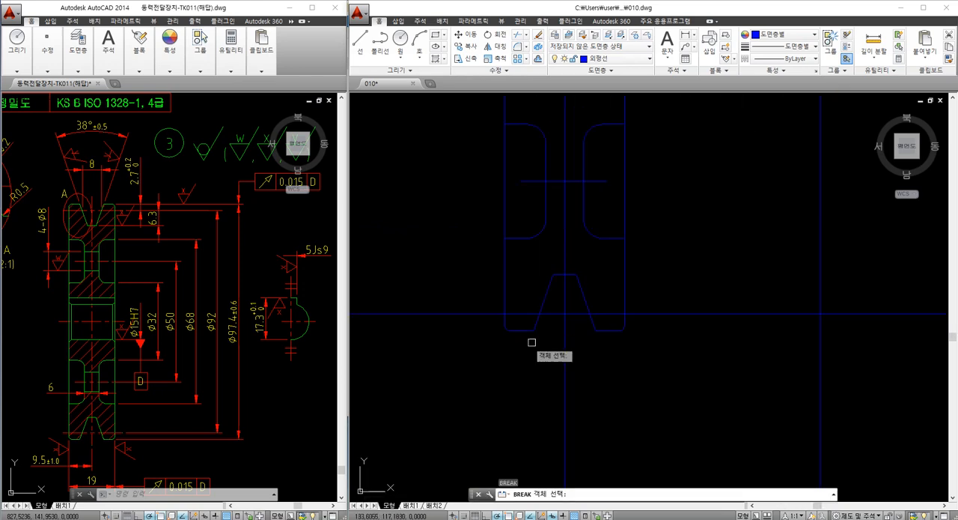
pyautogui.click(489, 313)
pyautogui.click(447, 314)
pyautogui.click(645, 313)
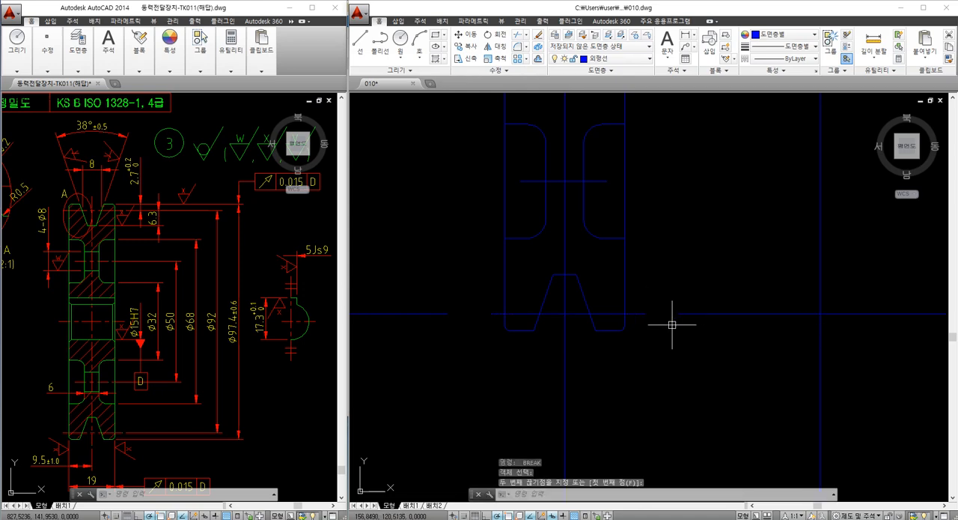
pyautogui.click(679, 313)
pyautogui.press('Return')
pyautogui.click(568, 345)
pyautogui.click(567, 356)
# Erase the leftover vertical centerline piece below the rim and the lower pitch line pieces on both sides of the section
pyautogui.click(579, 396)
pyautogui.click(519, 380)
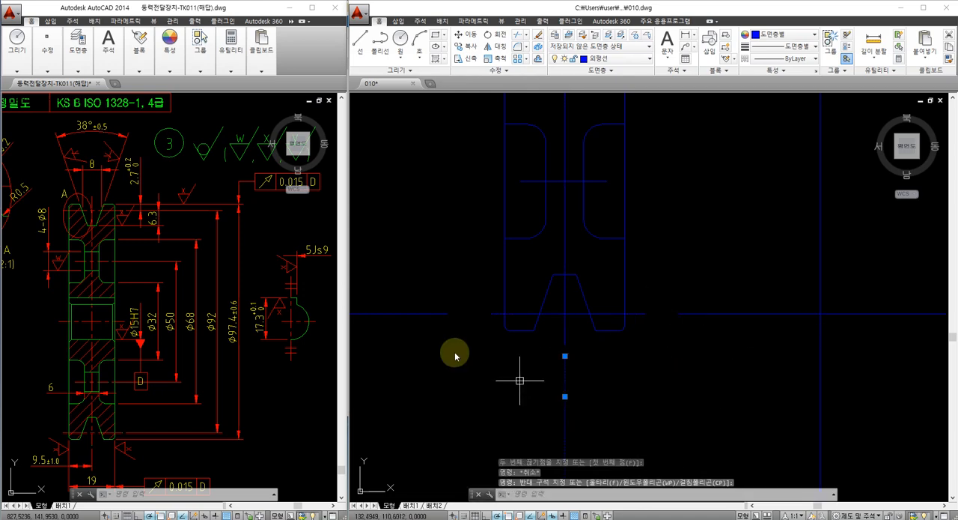
pyautogui.write('e')
pyautogui.press('Return')
pyautogui.click(405, 332)
pyautogui.click(390, 297)
pyautogui.write('e')
pyautogui.press('Return')
pyautogui.click(698, 349)
pyautogui.click(694, 295)
pyautogui.write('e')
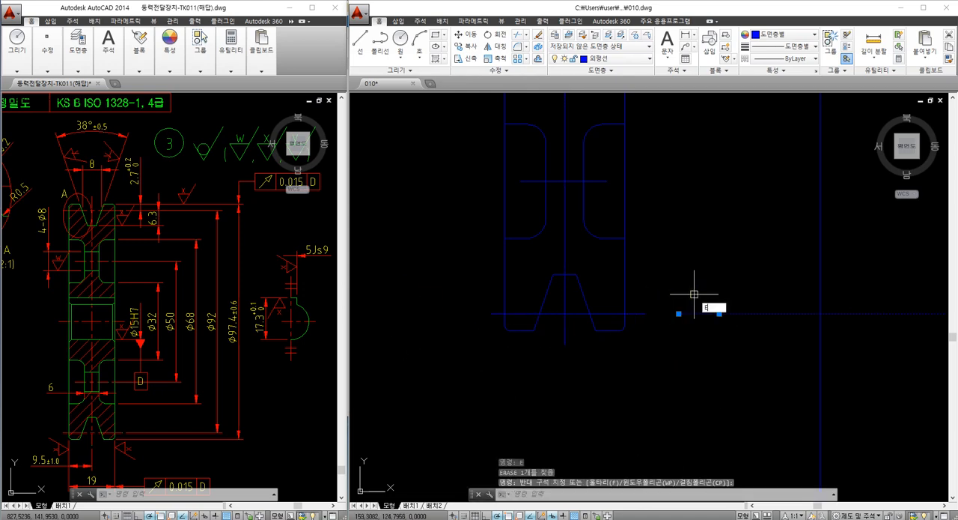
pyautogui.press('Return')
# Move the section's horizontal and vertical centerlines, pitch lines and web hole axes to the 중심선 layer
pyautogui.scroll(-2, 660, 278)
pyautogui.moveTo(659, 254); pyautogui.dragTo(612, 347, button='middle')
pyautogui.click(569, 228)
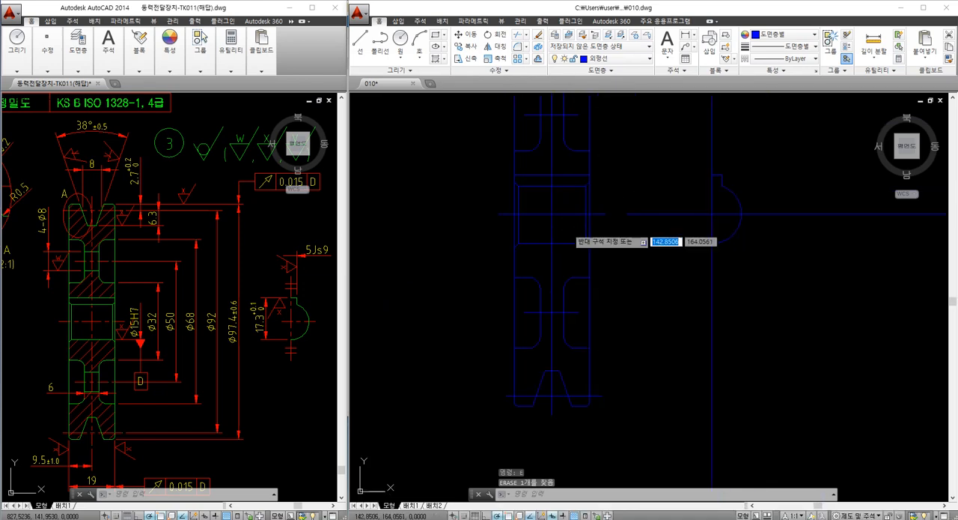
pyautogui.click(536, 201)
pyautogui.moveTo(554, 142)
pyautogui.mouseDown(button='middle')
pyautogui.moveTo(553, 225)
pyautogui.moveTo(559, 188)
pyautogui.mouseUp(button='middle')
pyautogui.click(579, 160)
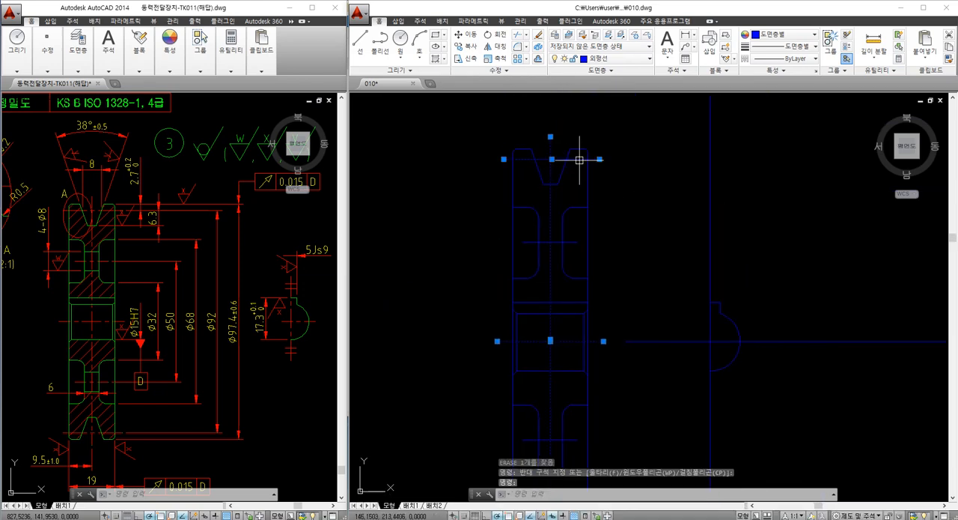
pyautogui.click(577, 242)
pyautogui.moveTo(583, 341); pyautogui.dragTo(580, 190, button='middle')
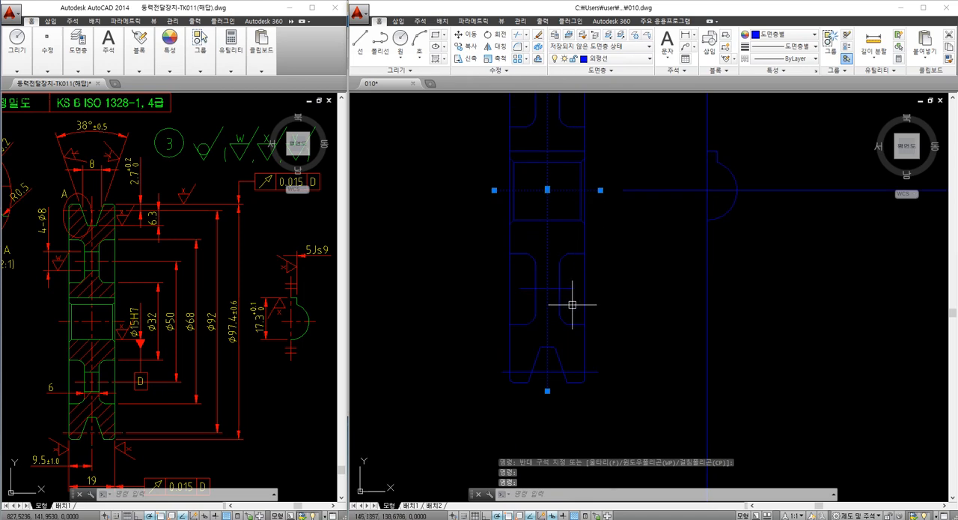
pyautogui.click(568, 290)
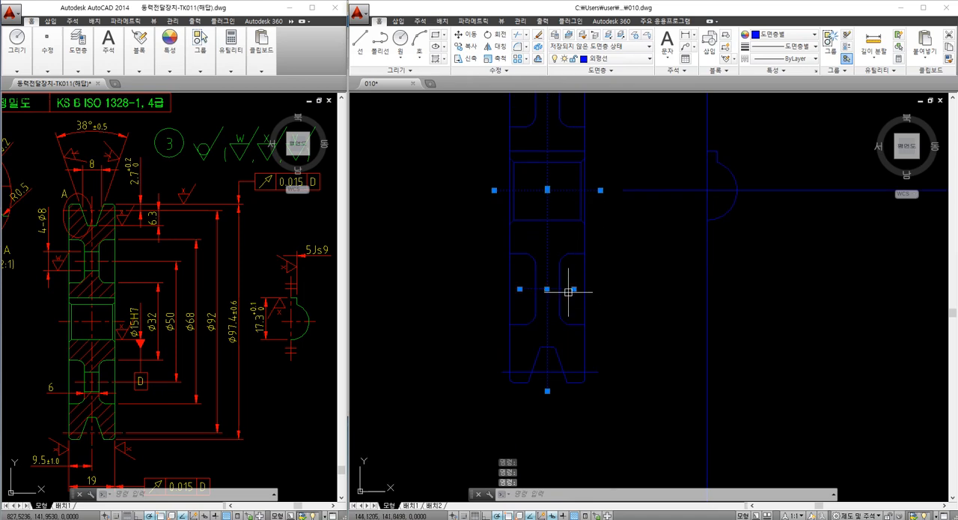
pyautogui.click(609, 57)
pyautogui.click(614, 145)
pyautogui.click(614, 145)
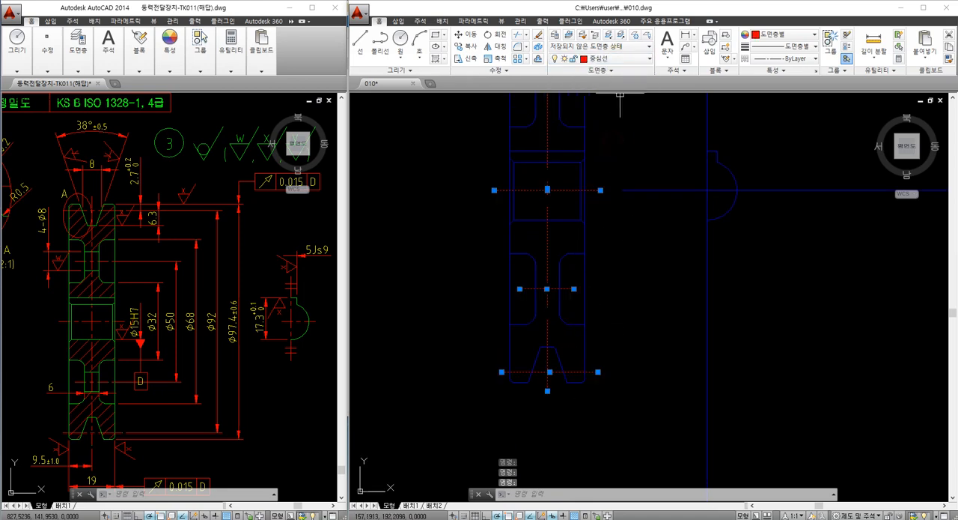
# Move the vertical and horizontal centerlines of the keyway half view to the 중심선 layer
pyautogui.moveTo(615, 211); pyautogui.dragTo(571, 330, button='middle')
pyautogui.click(665, 320)
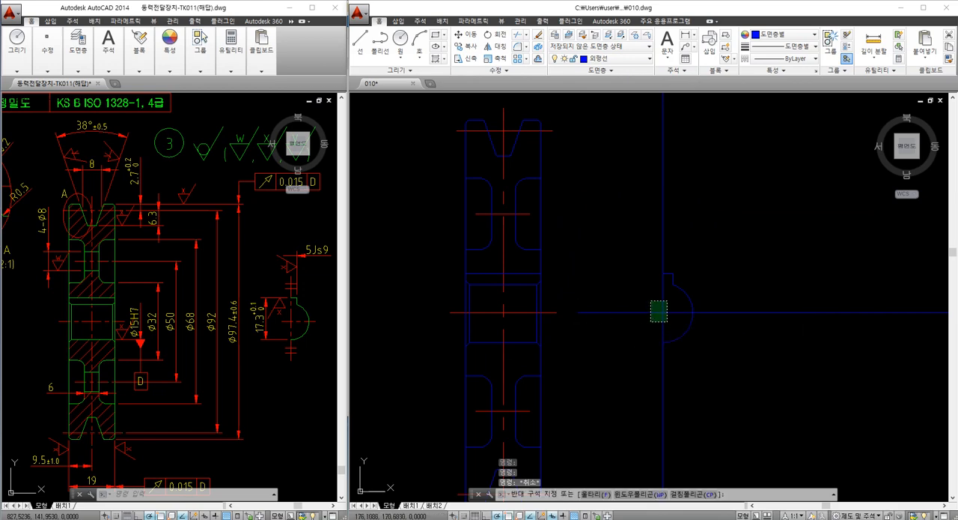
pyautogui.click(652, 300)
pyautogui.click(591, 60)
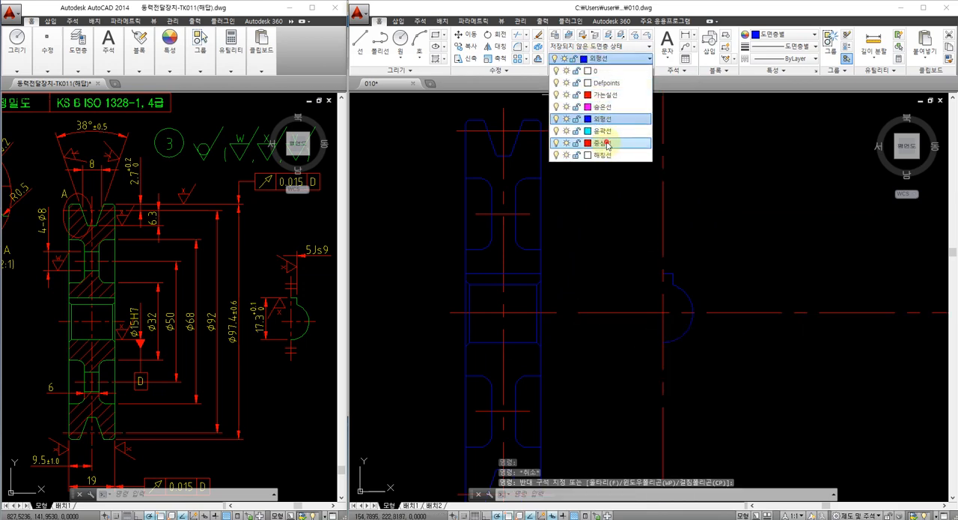
pyautogui.click(615, 141)
pyautogui.press('Escape')
# Break the half view's vertical centerline just above and below the keyway profile and erase the outer pieces
pyautogui.moveTo(621, 187); pyautogui.dragTo(604, 156, button='middle')
pyautogui.write('br')
pyautogui.press('Return')
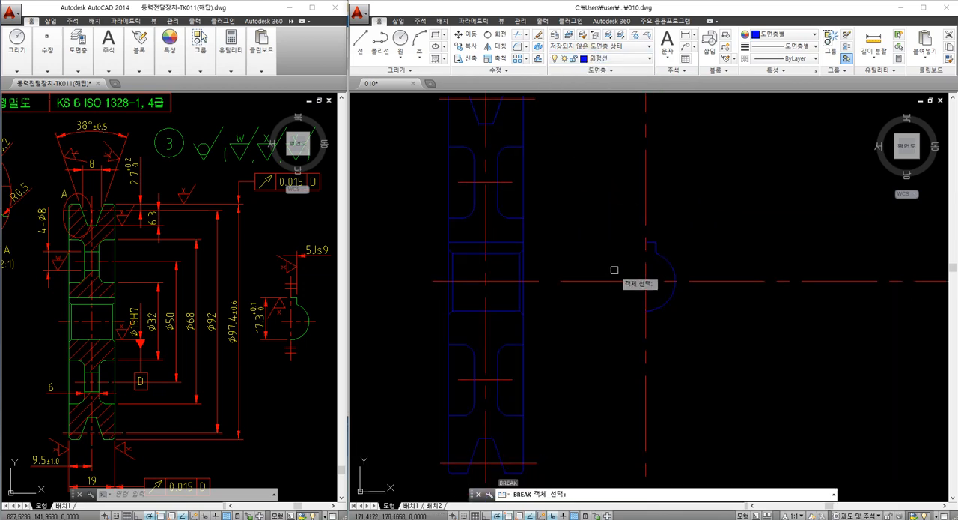
pyautogui.click(646, 253)
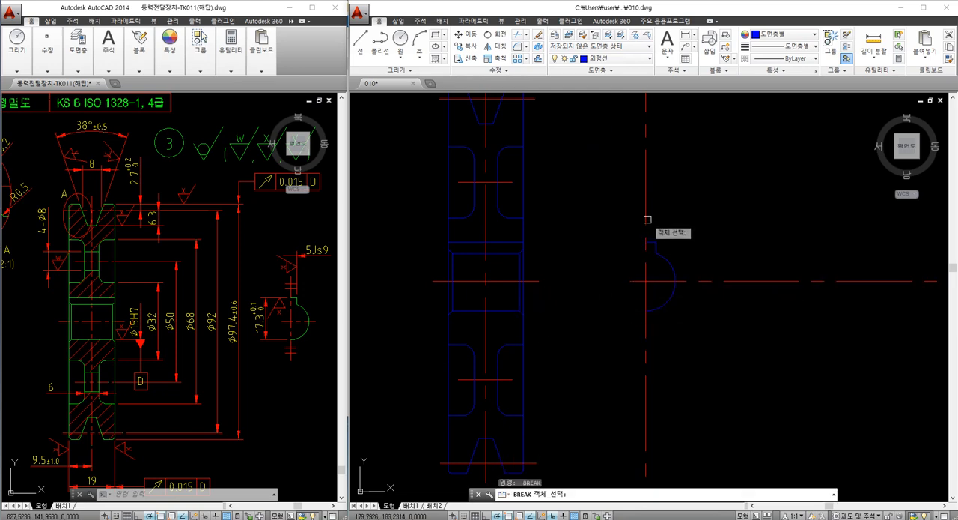
pyautogui.click(646, 220)
pyautogui.press('Return')
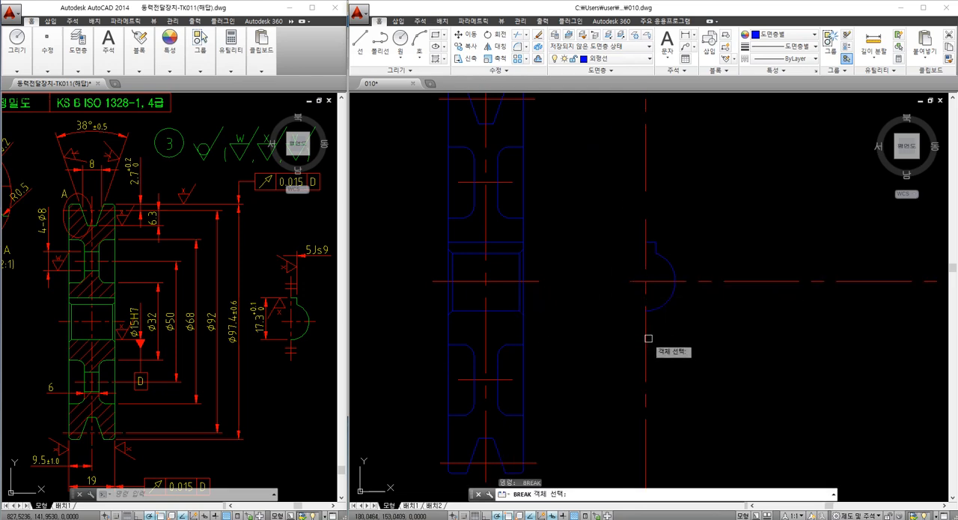
pyautogui.press('Escape')
pyautogui.click(647, 338)
pyautogui.write('e')
pyautogui.press('Return')
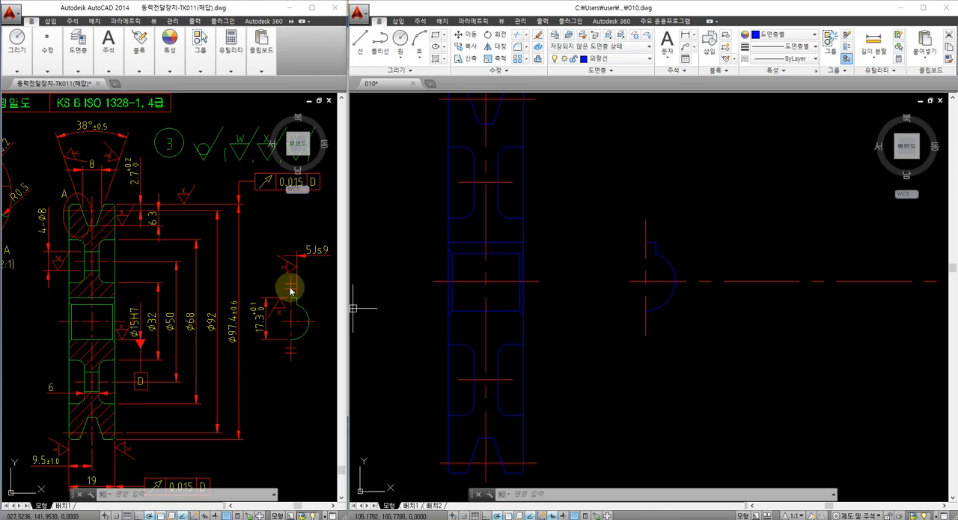
# Break the half view's horizontal centerline just outside the bore arc and erase the leftover outer piece
pyautogui.write('br')
pyautogui.press('space')
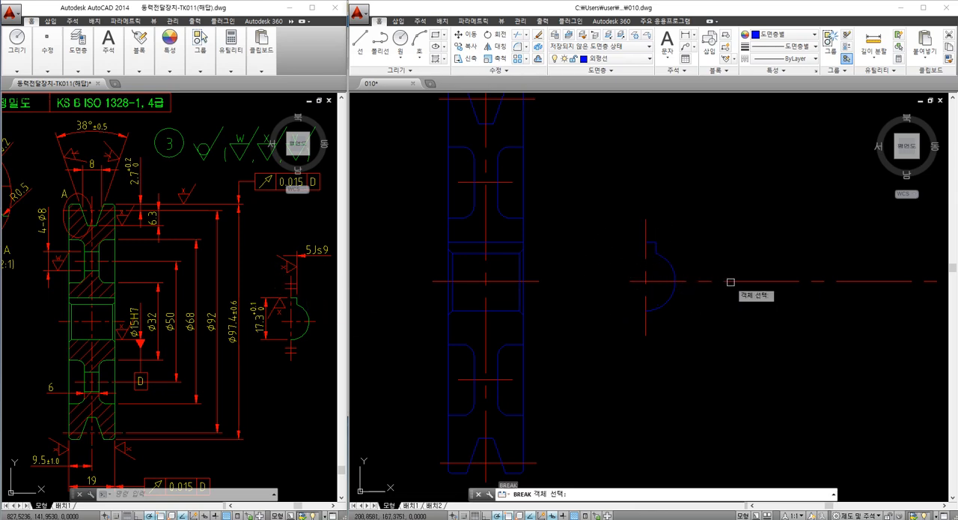
pyautogui.click(732, 282)
pyautogui.click(697, 283)
pyautogui.press('Escape')
pyautogui.click(760, 282)
pyautogui.write('e')
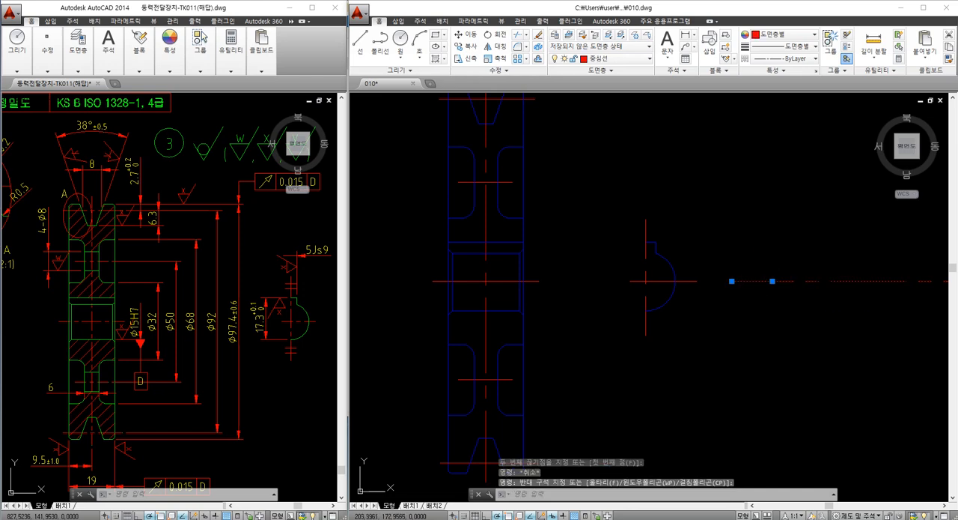
pyautogui.press('space')
# Offset the upper web hole axis by 4 to both sides for the hole edges
pyautogui.scroll(-2, 590, 285)
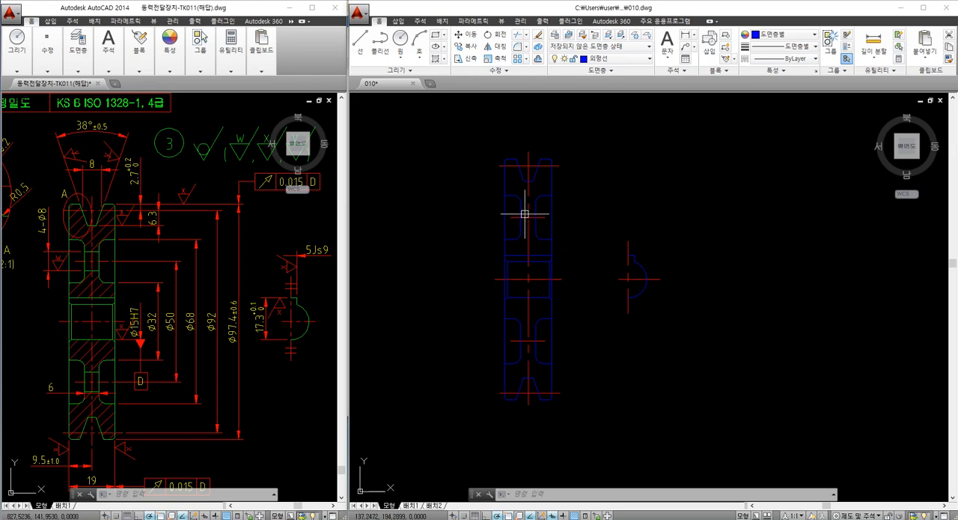
pyautogui.write('o')
pyautogui.press('Return')
pyautogui.write('4')
pyautogui.press('Return')
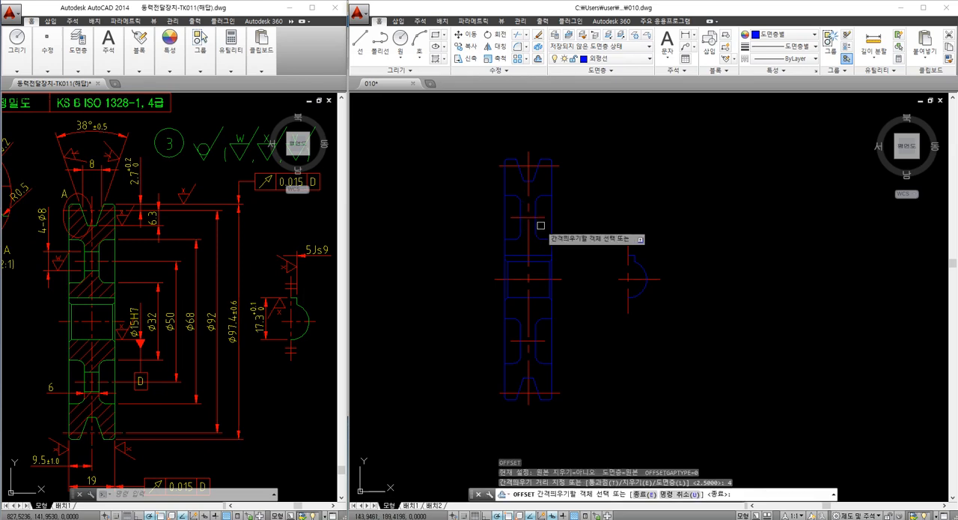
pyautogui.scroll(3, 537, 212)
pyautogui.click(534, 204)
pyautogui.click(536, 192)
pyautogui.click(535, 205)
pyautogui.click(542, 227)
pyautogui.press('Escape')
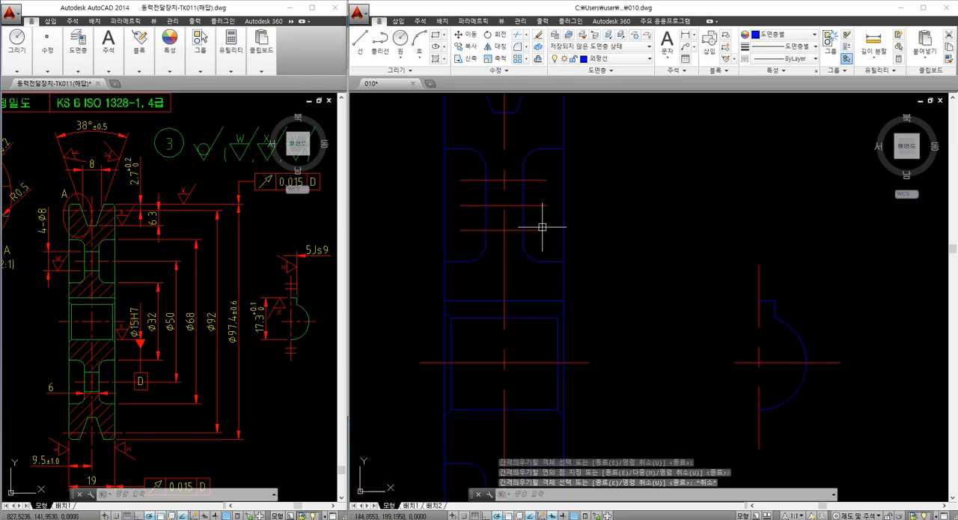
# Match the properties of the two offset hole edge lines to the blue web outline
pyautogui.click(532, 180)
pyautogui.press('Escape')
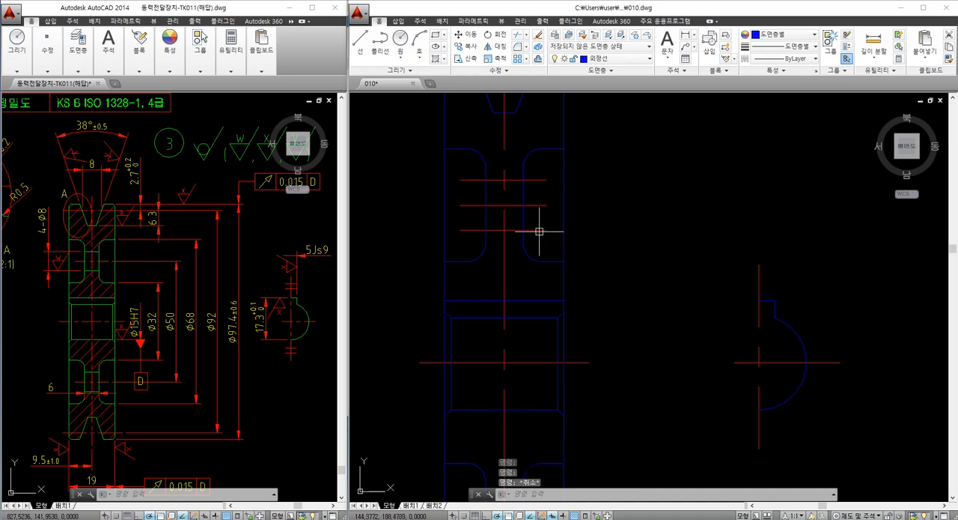
pyautogui.write('MA')
pyautogui.press('Return')
pyautogui.click(525, 219)
pyautogui.click(528, 230)
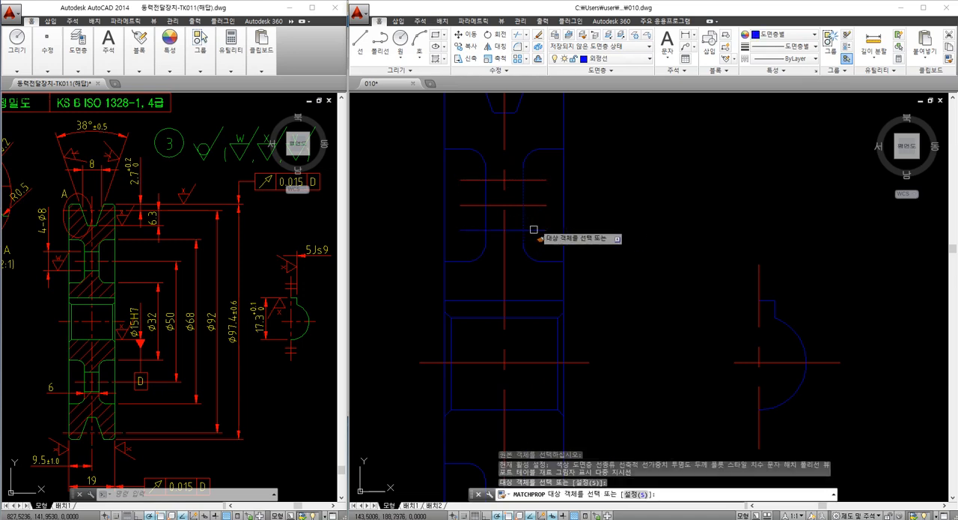
pyautogui.click(531, 180)
pyautogui.press('Escape')
# Trim the upper hole edge lines back to both faces of the web
pyautogui.press('Return')
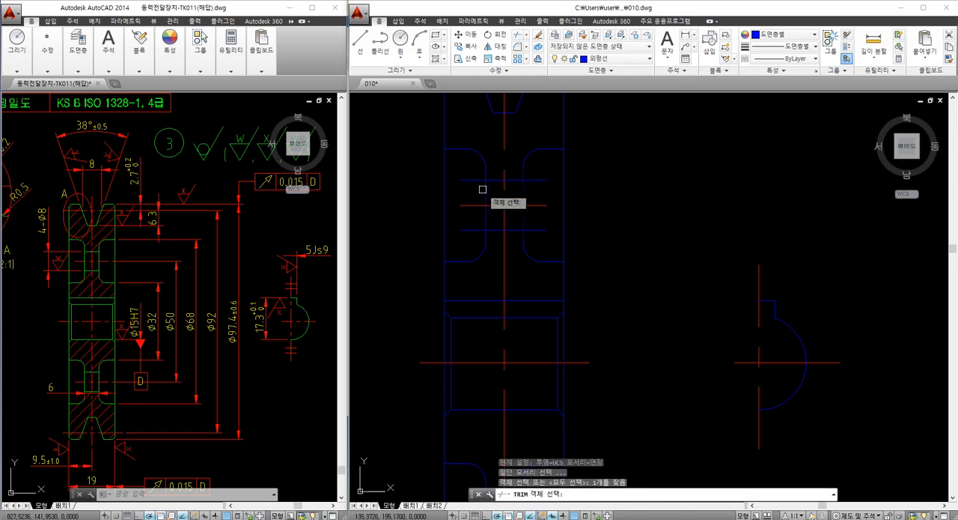
pyautogui.press('Return')
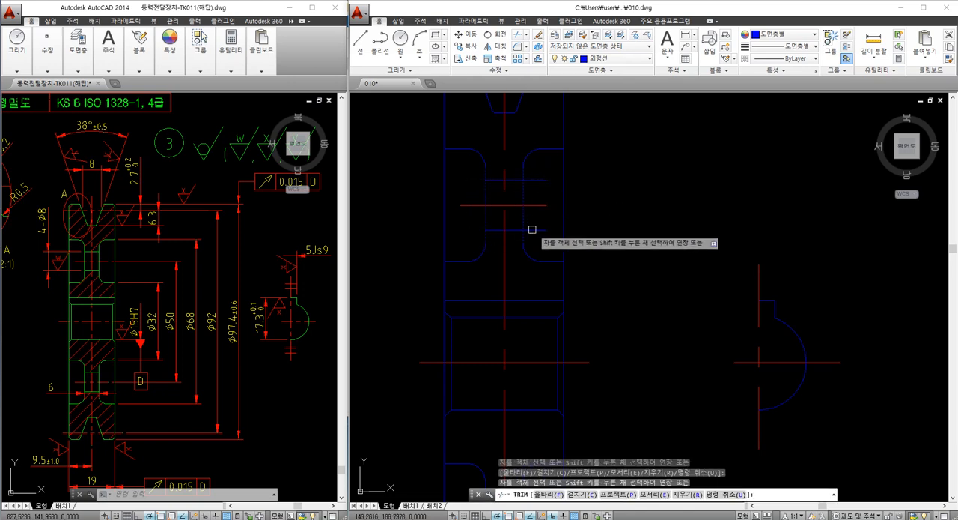
pyautogui.press('Escape')
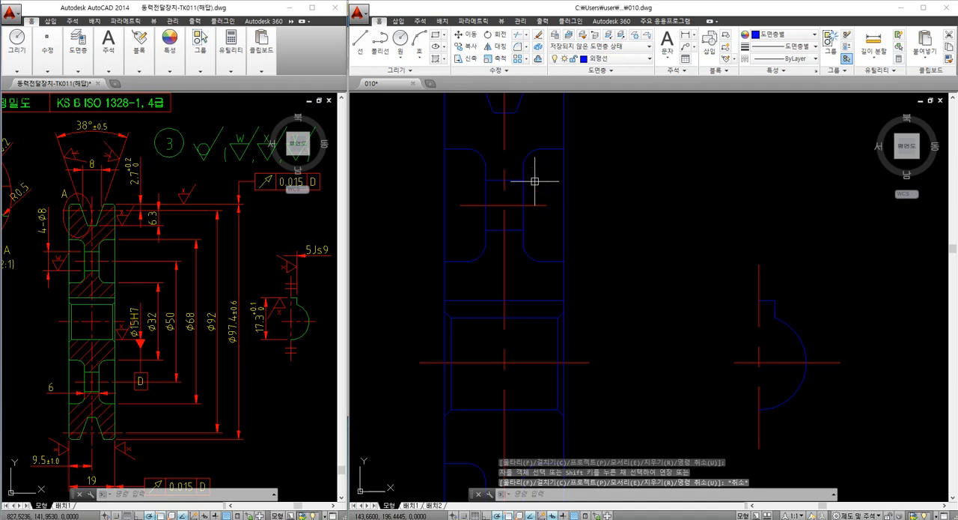
# Mirror the two upper hole edges about the section's horizontal centerline, keeping the originals
pyautogui.write('mi')
pyautogui.press('Return')
pyautogui.click(466, 171)
pyautogui.click(535, 239)
pyautogui.press('Return')
pyautogui.scroll(-2, 524, 249)
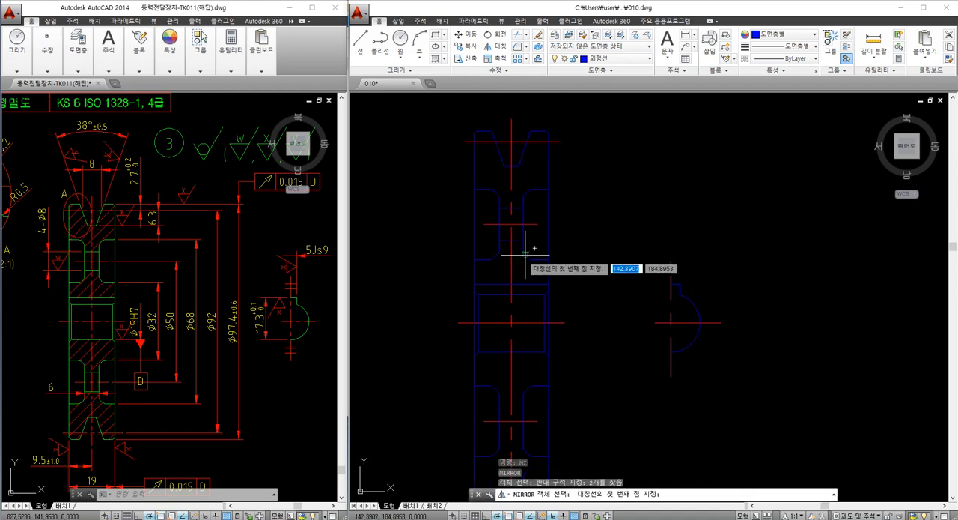
pyautogui.click(514, 331)
pyautogui.click(524, 325)
pyautogui.press('Return')
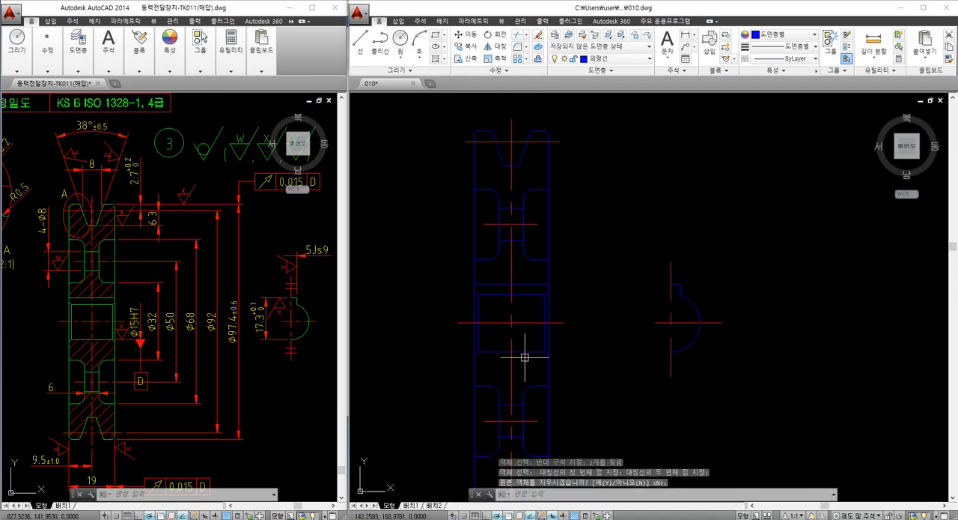
pyautogui.scroll(-2, 550, 295)
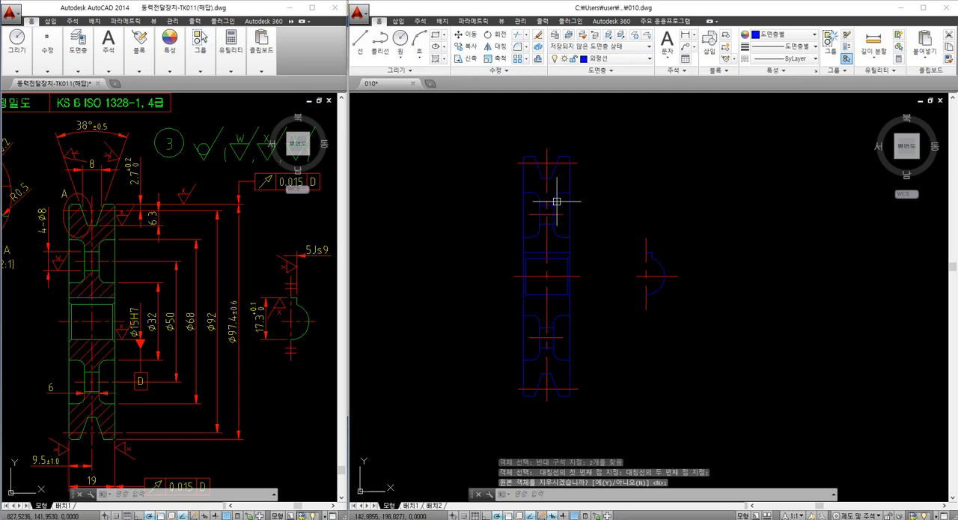
pyautogui.scroll(2, 534, 233)
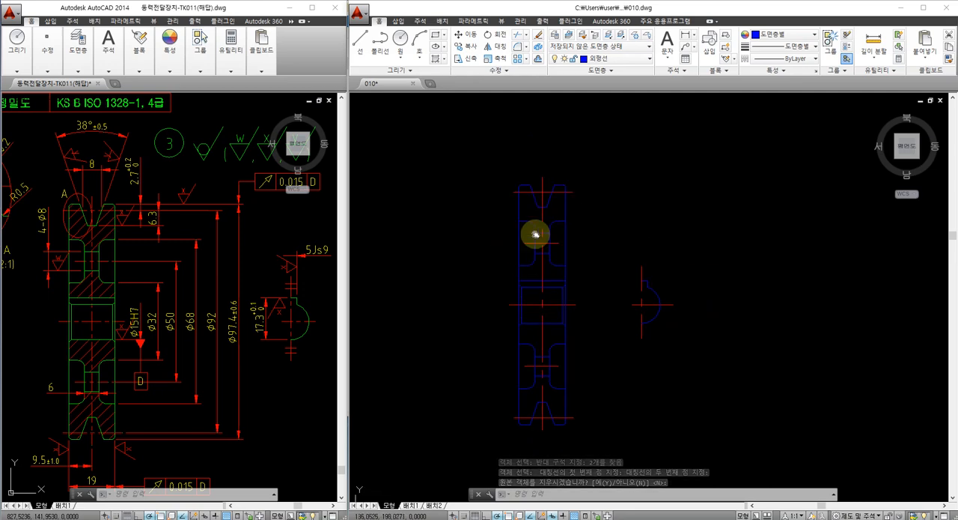
pyautogui.write('h')
pyautogui.press('Return')
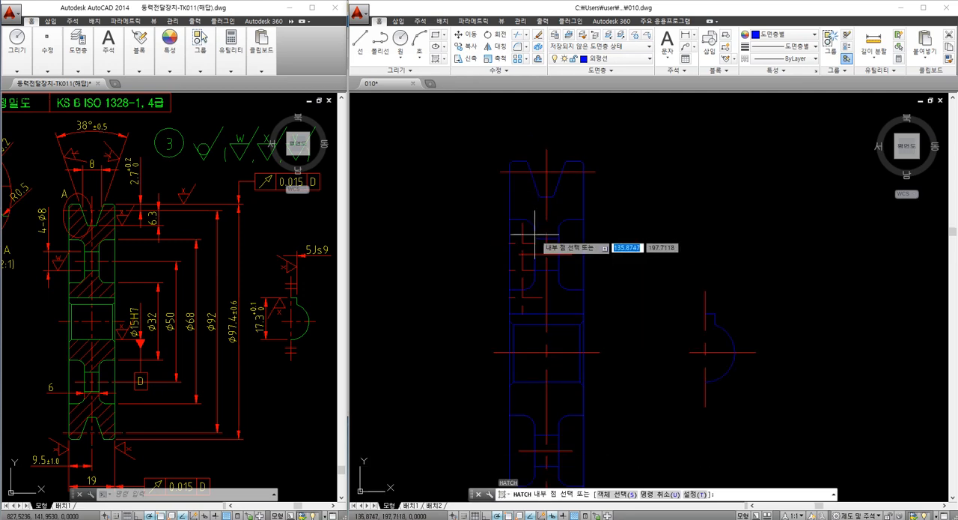
pyautogui.press('Escape')
pyautogui.scroll(2, 527, 171)
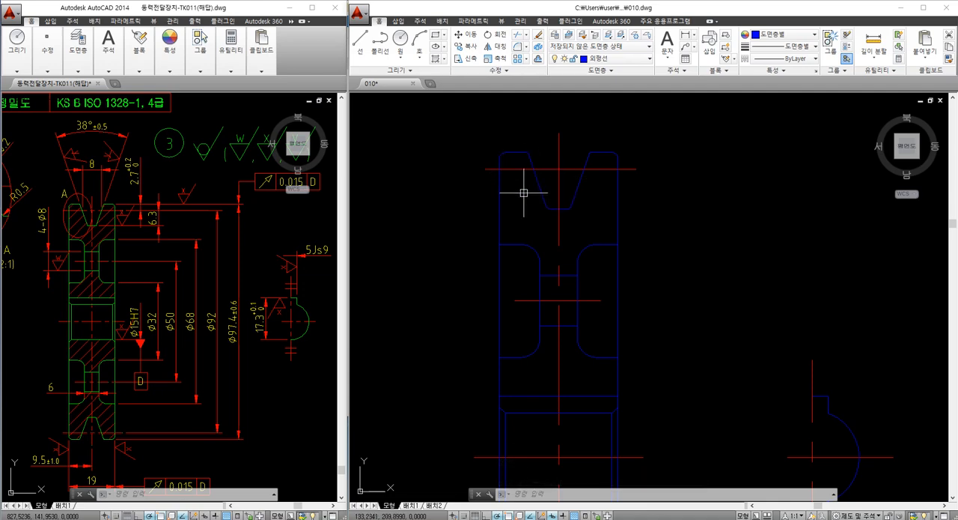
# Start a hatch and set its pattern to ANSI31
pyautogui.write('h')
pyautogui.press('Return')
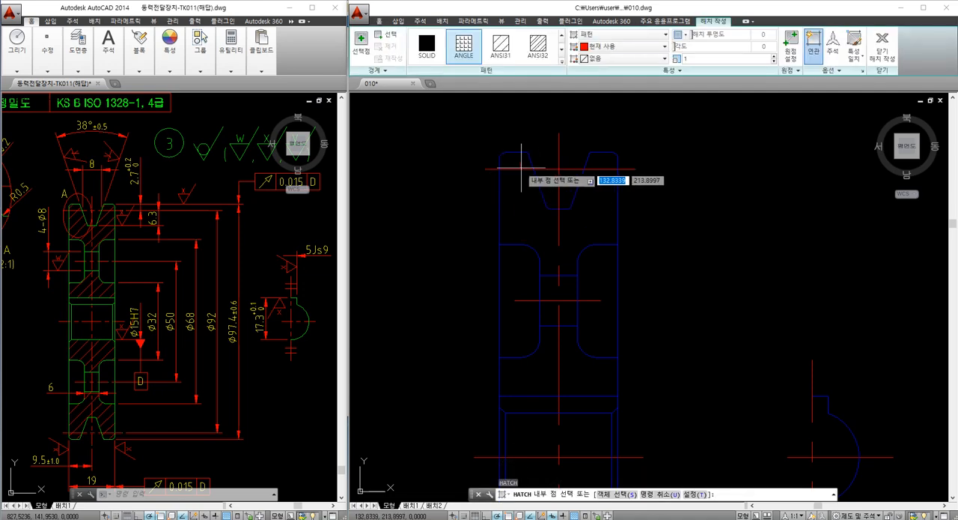
pyautogui.click(499, 54)
# Try to hatch the rim area above the upper web hole and erase that hatch
pyautogui.click(506, 159)
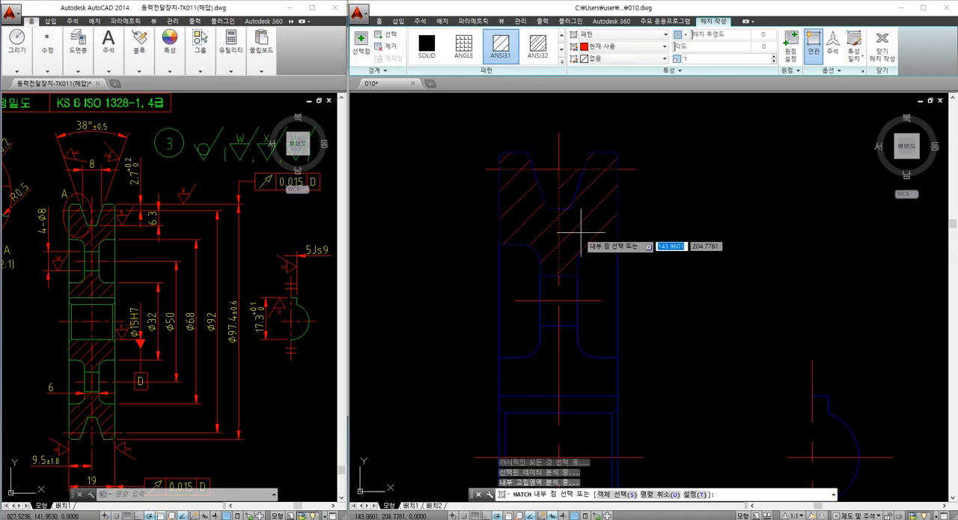
pyautogui.press('Escape')
pyautogui.click(563, 181)
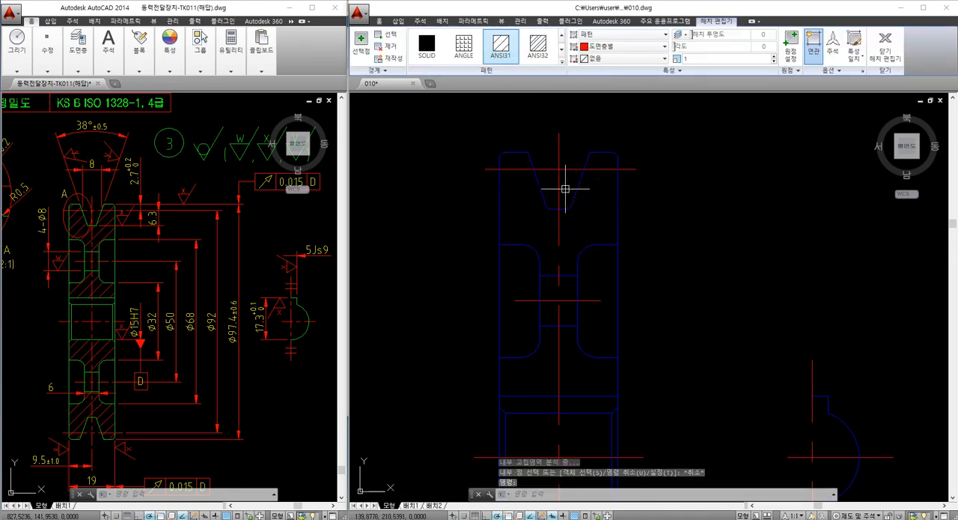
pyautogui.write('e')
pyautogui.press('Return')
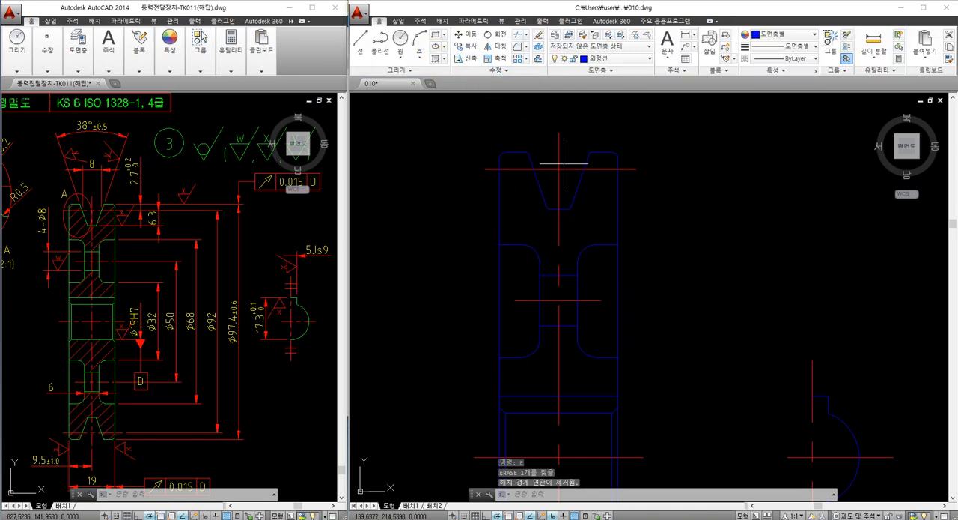
# Hatch the upper half of the section with ANSI31, covering the rim on both sides of the groove and the hub above the bore
pyautogui.write('h')
pyautogui.press('Return')
pyautogui.scroll(2, 603, 210)
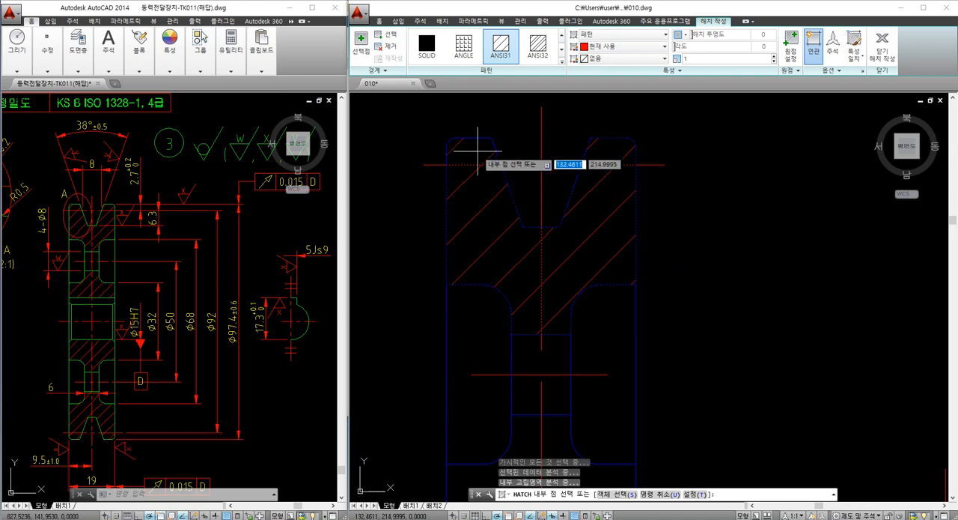
pyautogui.scroll(-2, 540, 221)
pyautogui.moveTo(554, 359); pyautogui.dragTo(555, 295, button='middle')
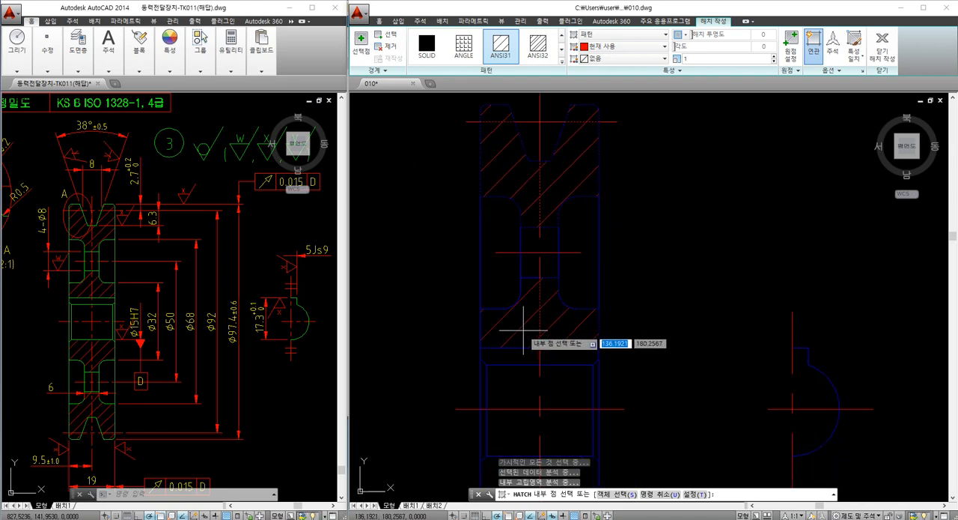
# Hatch the hub below the bore and the lower rim on both sides of the groove with ANSI31, and finish the hatch
pyautogui.moveTo(520, 337)
pyautogui.mouseDown(button='middle')
pyautogui.moveTo(552, 263)
pyautogui.moveTo(555, 155)
pyautogui.mouseUp(button='middle')
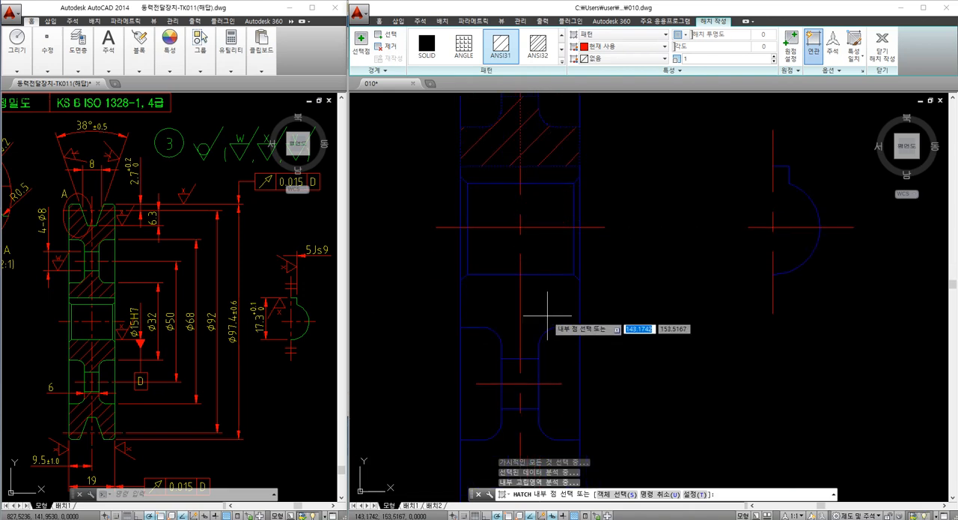
pyautogui.click(512, 322)
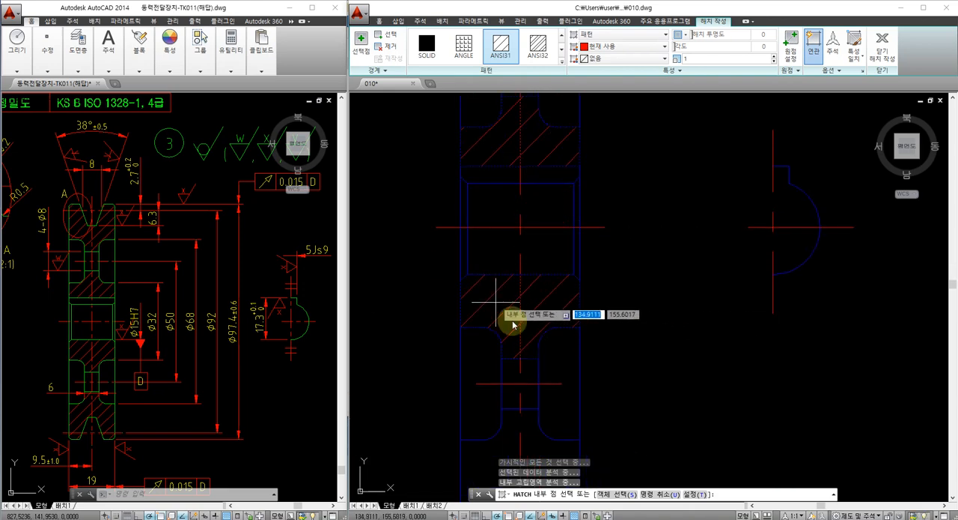
pyautogui.moveTo(512, 324); pyautogui.dragTo(547, 250, button='middle')
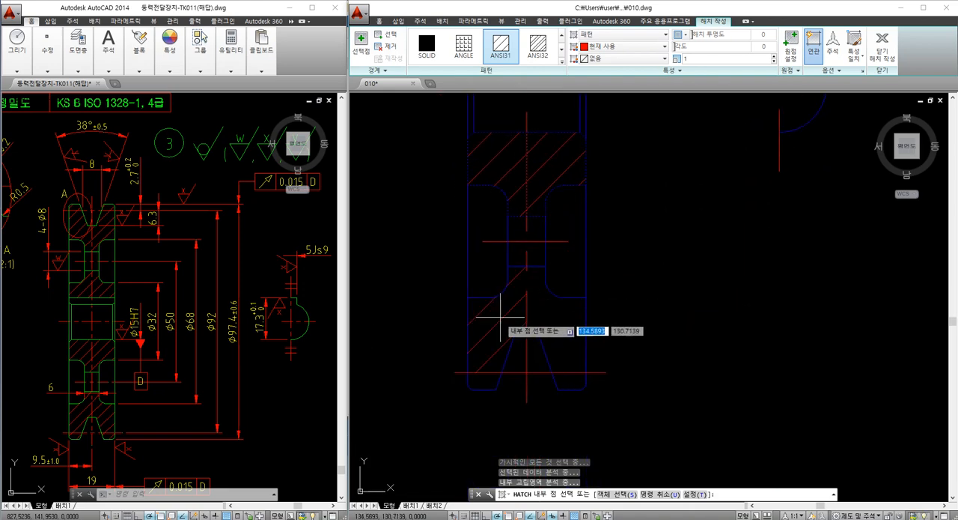
pyautogui.click(574, 331)
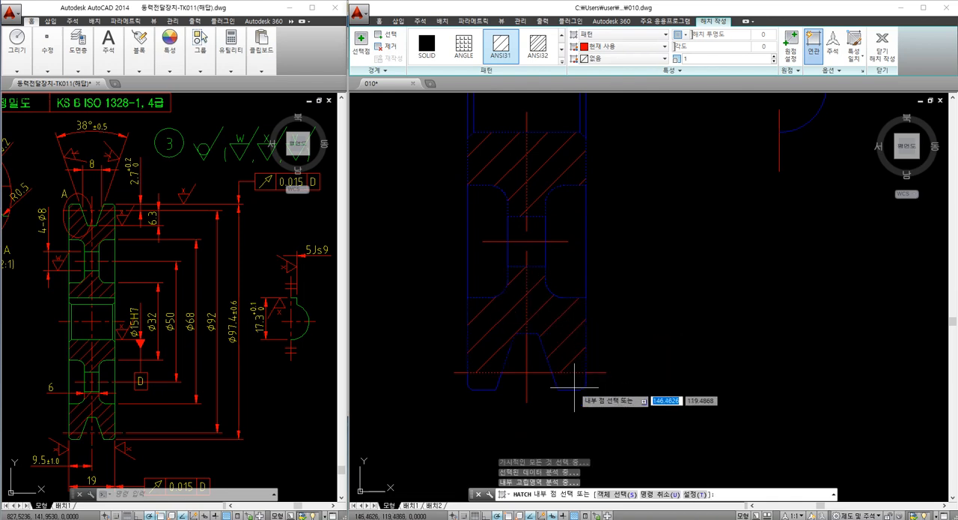
pyautogui.scroll(3, 567, 384)
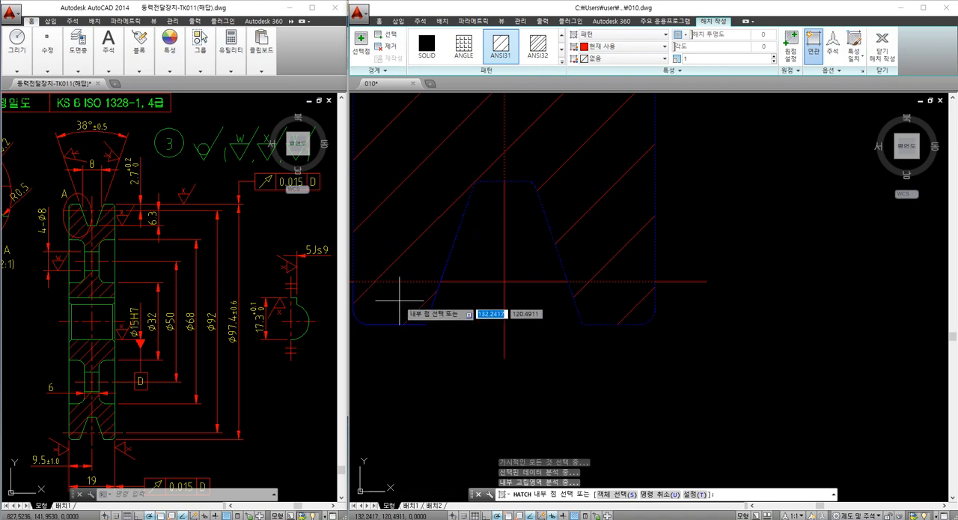
pyautogui.scroll(-4, 490, 297)
pyautogui.scroll(-2, 495, 298)
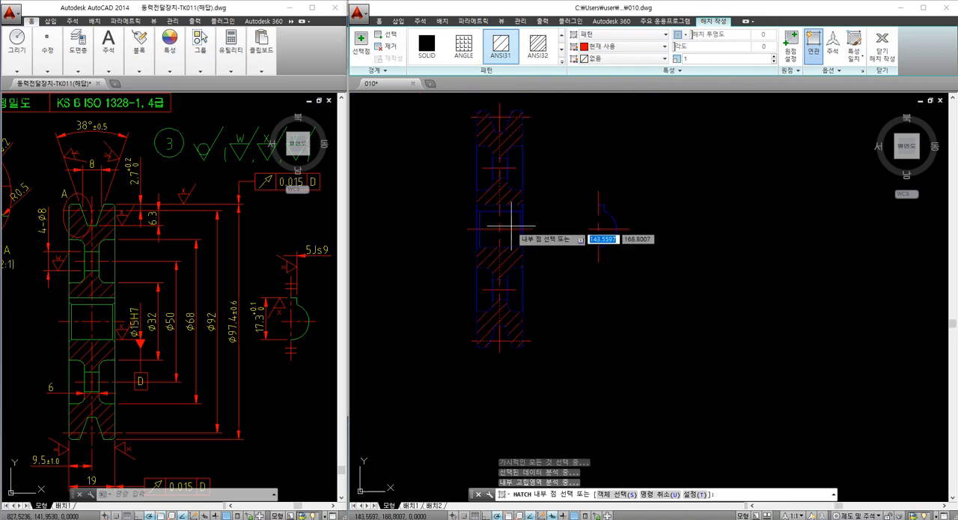
pyautogui.press('Escape')
pyautogui.scroll(-1, 509, 239)
pyautogui.scroll(2, 483, 238)
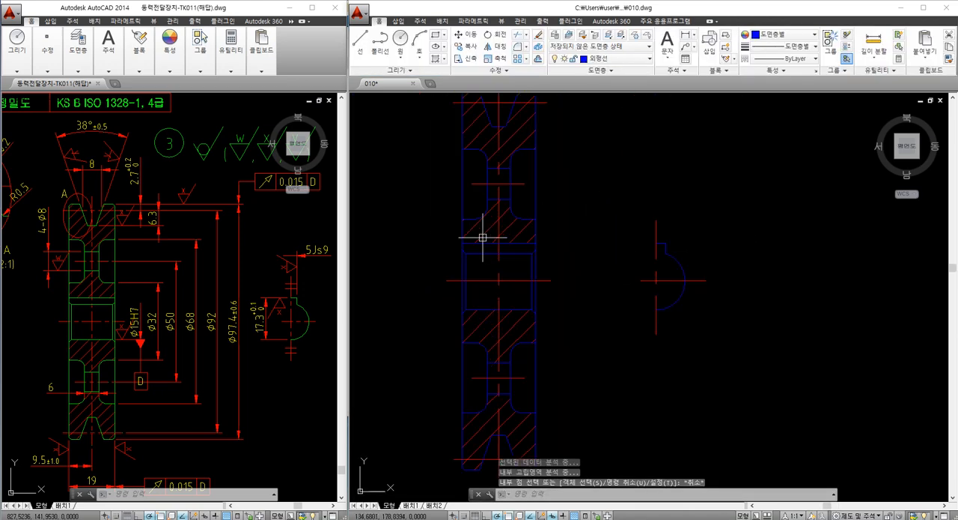
# Examine the enlarged DETAIL-A view and its marked area on the pulley rim in the reference drawing
pyautogui.moveTo(470, 239)
pyautogui.mouseDown(button='middle')
pyautogui.moveTo(460, 235)
pyautogui.moveTo(574, 240)
pyautogui.moveTo(573, 274)
pyautogui.mouseUp(button='middle')
pyautogui.click(260, 301)
pyautogui.moveTo(159, 283); pyautogui.dragTo(305, 340, button='middle')
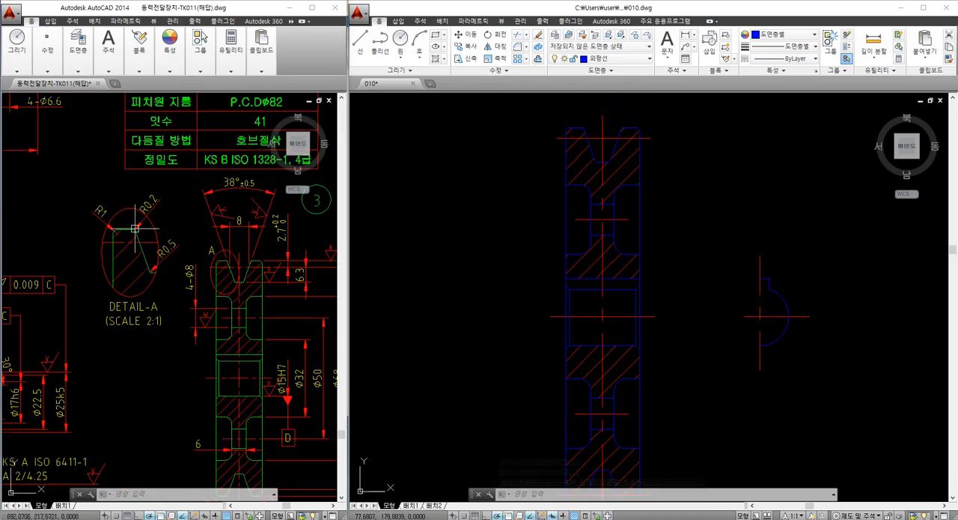
pyautogui.moveTo(474, 224); pyautogui.dragTo(455, 278, button='middle')
pyautogui.moveTo(514, 236); pyautogui.dragTo(509, 259, button='middle')
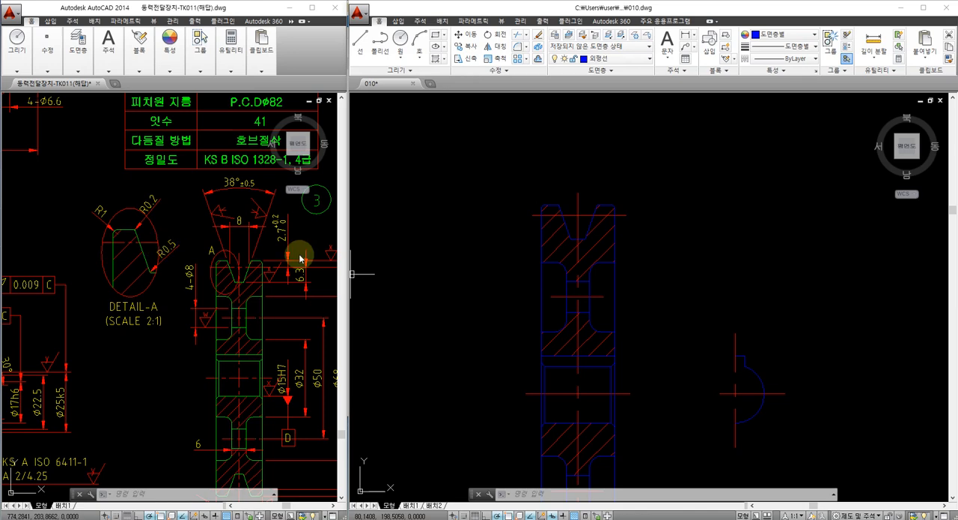
pyautogui.moveTo(519, 217); pyautogui.dragTo(501, 234, button='middle')
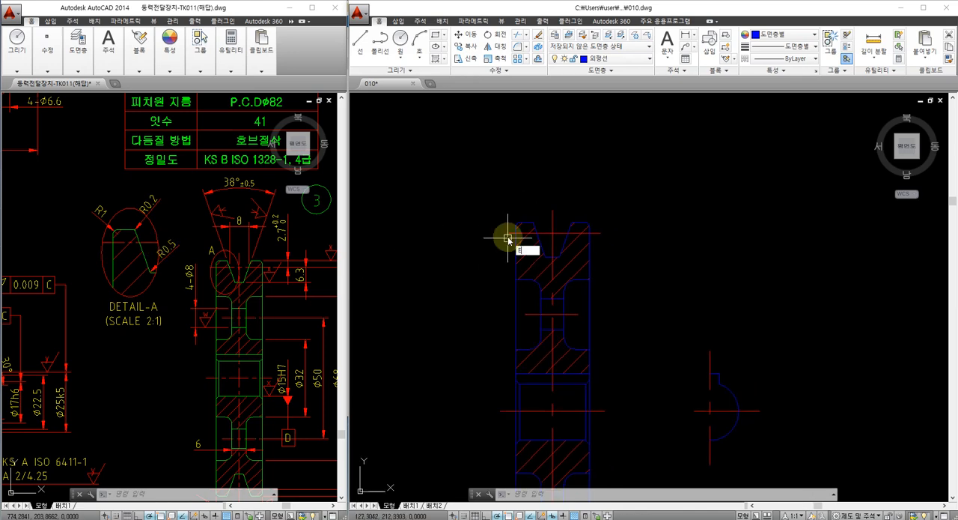
pyautogui.write('L')
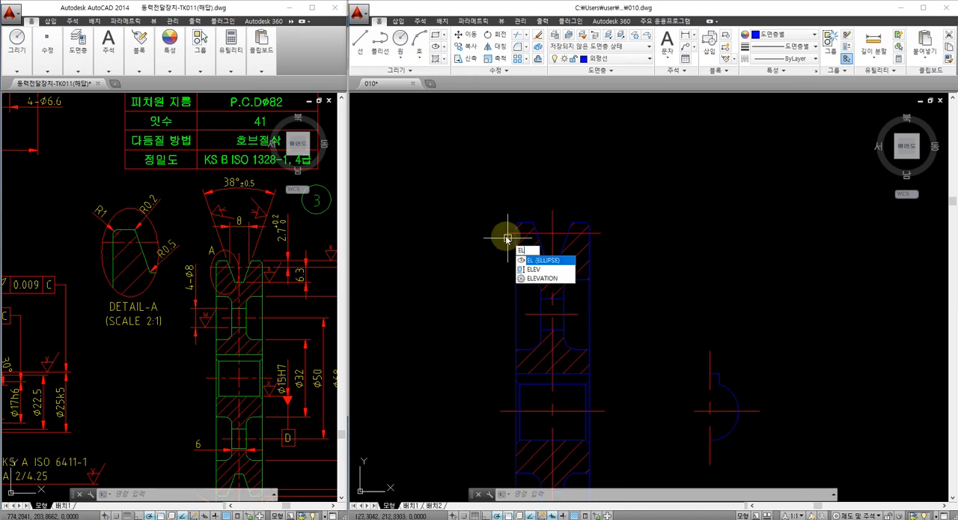
pyautogui.press('Escape')
pyautogui.write('EL')
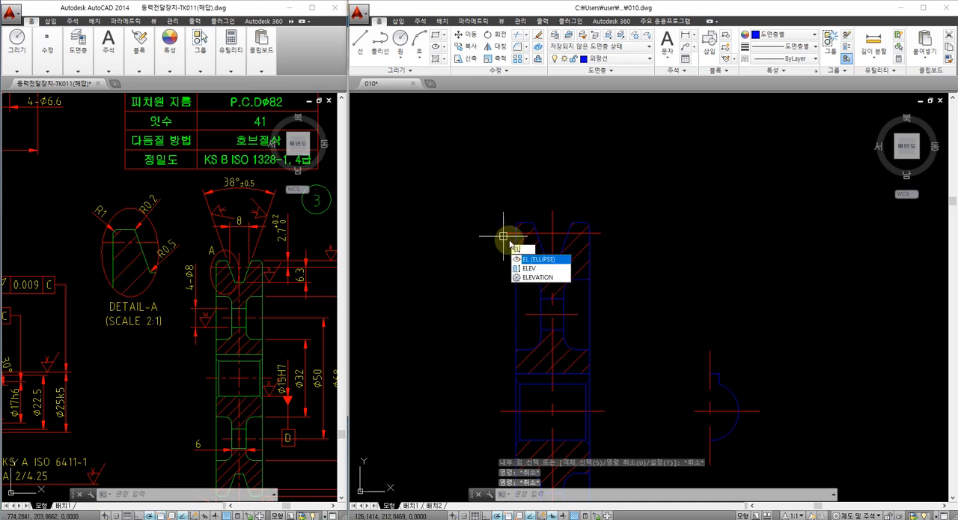
pyautogui.press('Escape')
pyautogui.write('EL')
# Draw an upright ellipse around the rim tip on the left side of the upper V-groove
pyautogui.press('Return')
pyautogui.scroll(2, 513, 229)
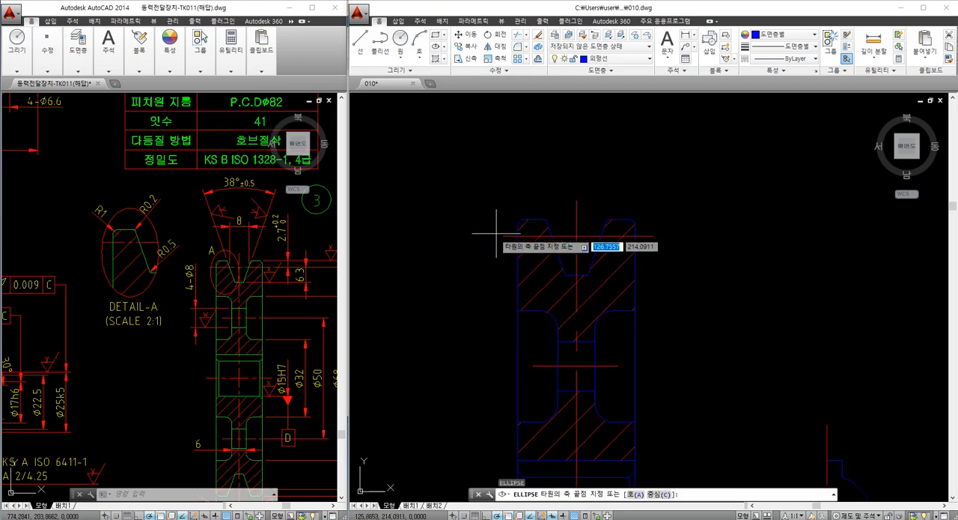
pyautogui.click(489, 244)
pyautogui.click(569, 245)
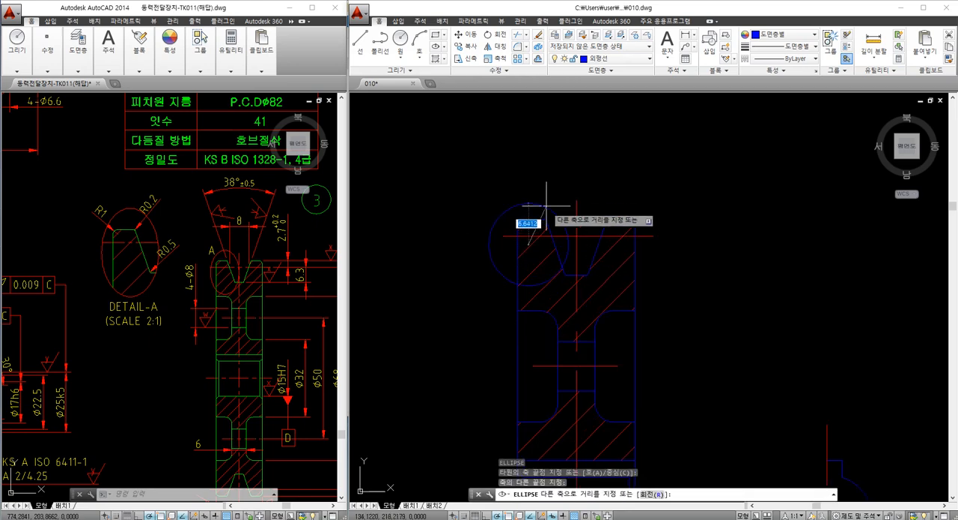
pyautogui.click(536, 183)
pyautogui.moveTo(536, 200); pyautogui.dragTo(533, 209, button='middle')
# Move the ellipse slightly to the right so it is centred better on the rim tip
pyautogui.write('M')
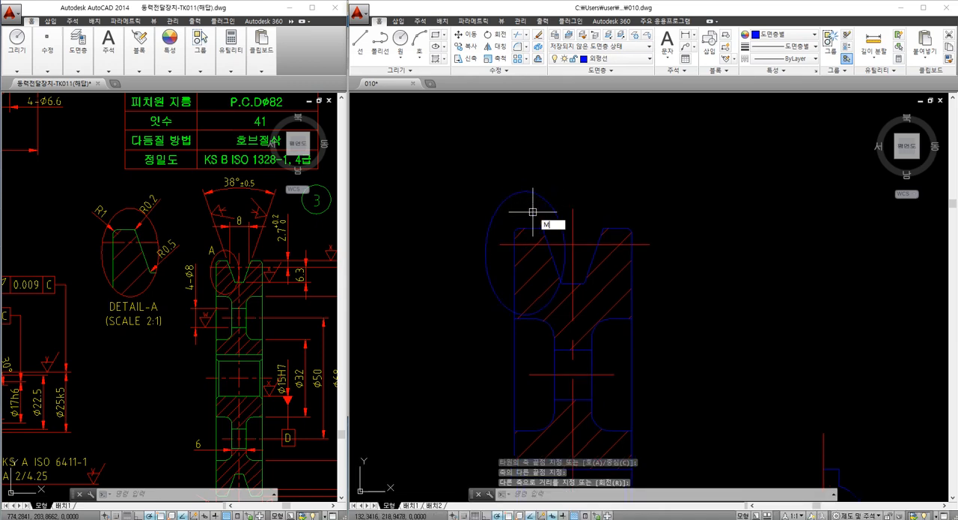
pyautogui.press('Return')
pyautogui.click(531, 211)
pyautogui.click(473, 173)
pyautogui.press('Return')
pyautogui.click(522, 158)
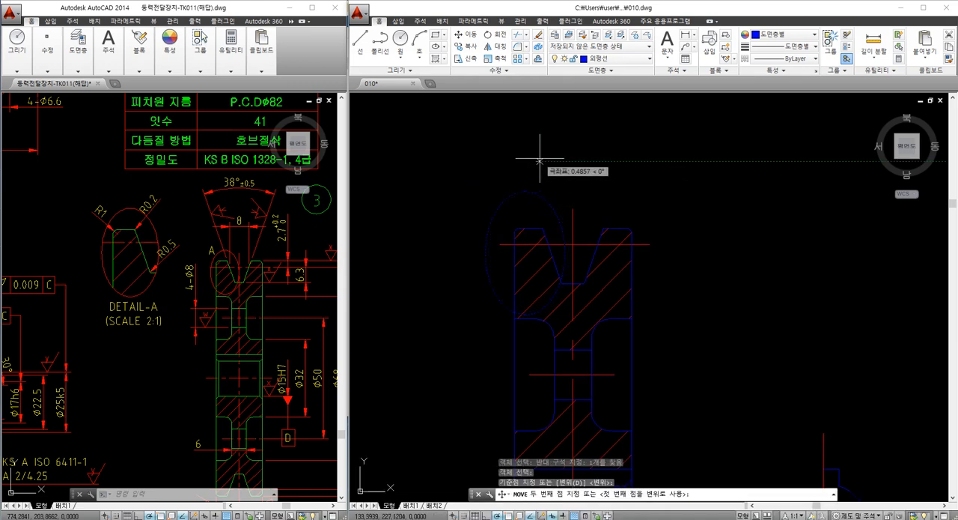
pyautogui.press('Escape')
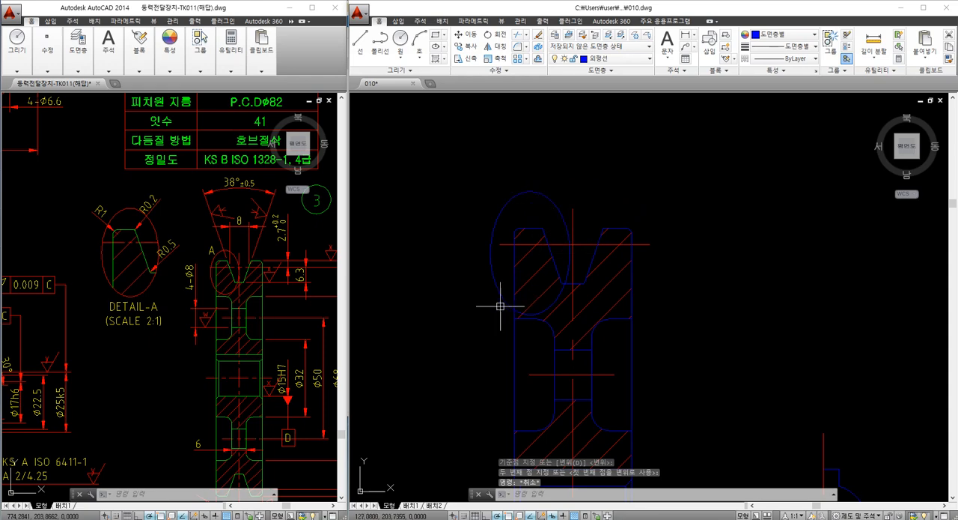
# Copy the ellipse with the rim outline, centerline and hatch it encloses to the empty area left of the section
pyautogui.moveTo(533, 285); pyautogui.dragTo(548, 280, button='middle')
pyautogui.scroll(2, 578, 306)
pyautogui.scroll(-2, 580, 310)
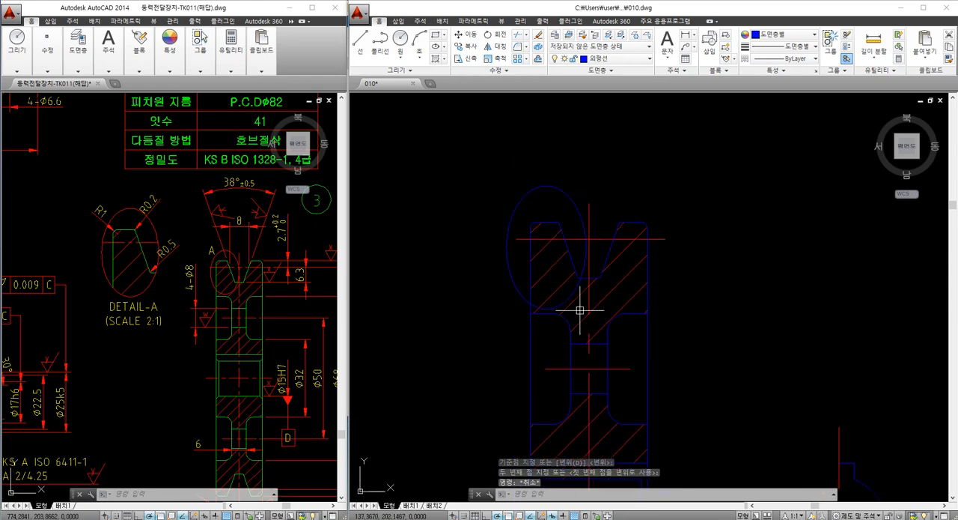
pyautogui.click(580, 310)
pyautogui.click(487, 181)
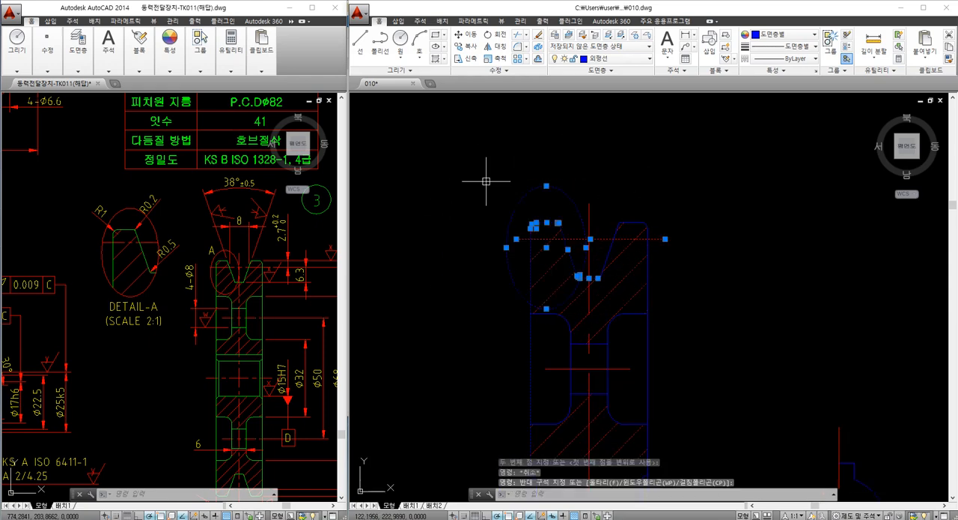
pyautogui.press('space')
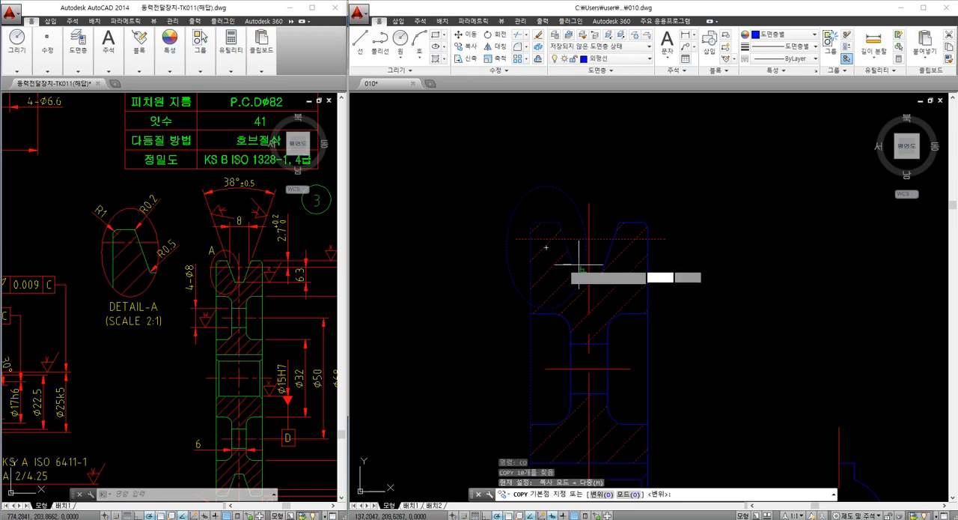
pyautogui.click(565, 264)
pyautogui.scroll(-4, 566, 264)
pyautogui.moveTo(485, 253); pyautogui.dragTo(558, 241, button='middle')
pyautogui.scroll(2, 524, 214)
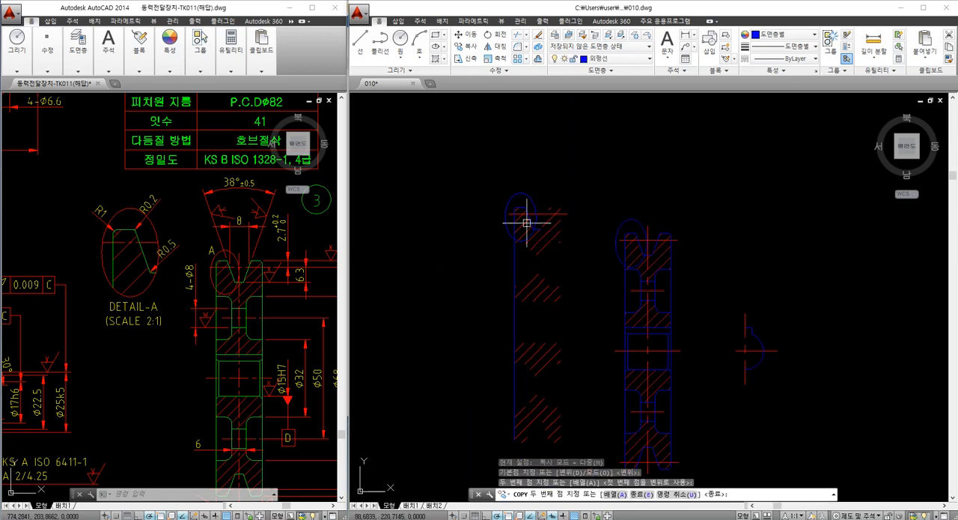
pyautogui.press('Escape')
pyautogui.scroll(2, 644, 278)
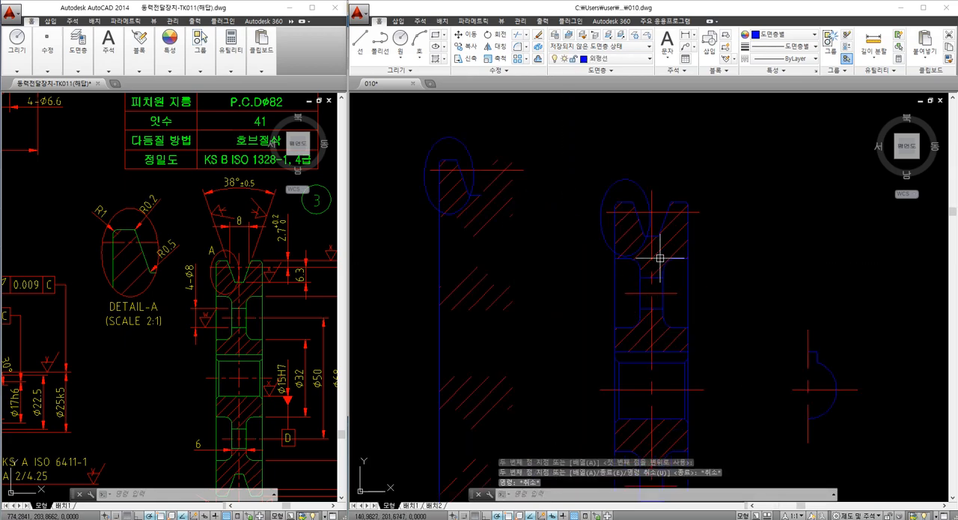
# Trim the copied rim outline and hatch to the copied ellipse
pyautogui.click(485, 291)
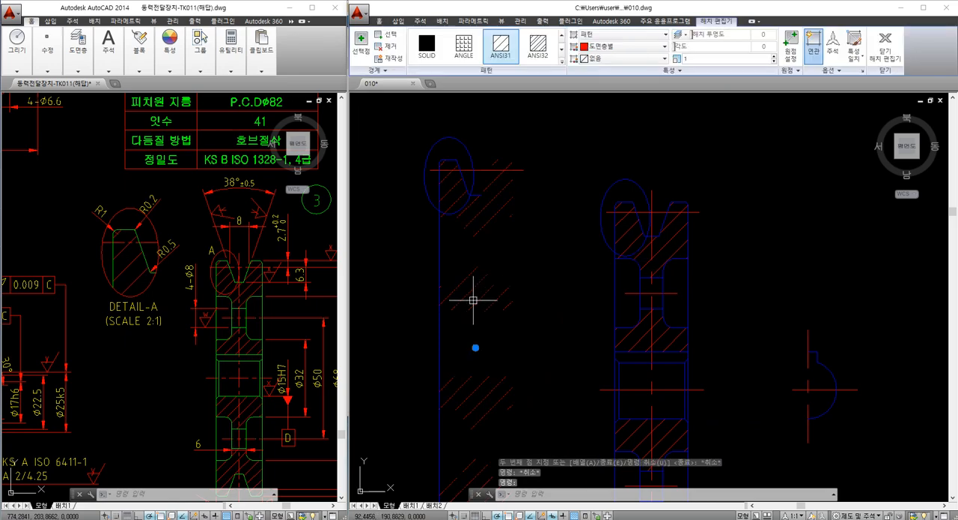
pyautogui.press('Escape')
pyautogui.moveTo(444, 204); pyautogui.dragTo(464, 248, button='middle')
pyautogui.write('tr')
pyautogui.press('space')
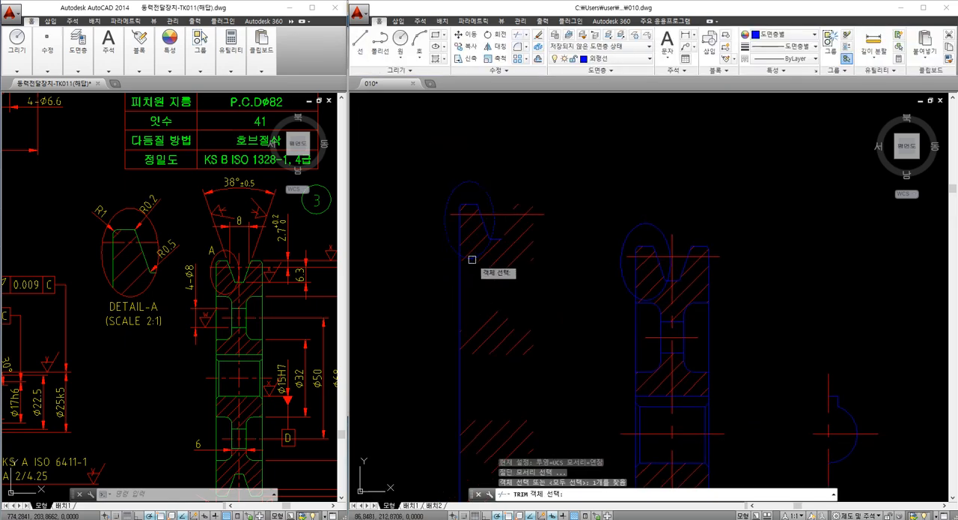
pyautogui.press('space')
pyautogui.scroll(3, 482, 236)
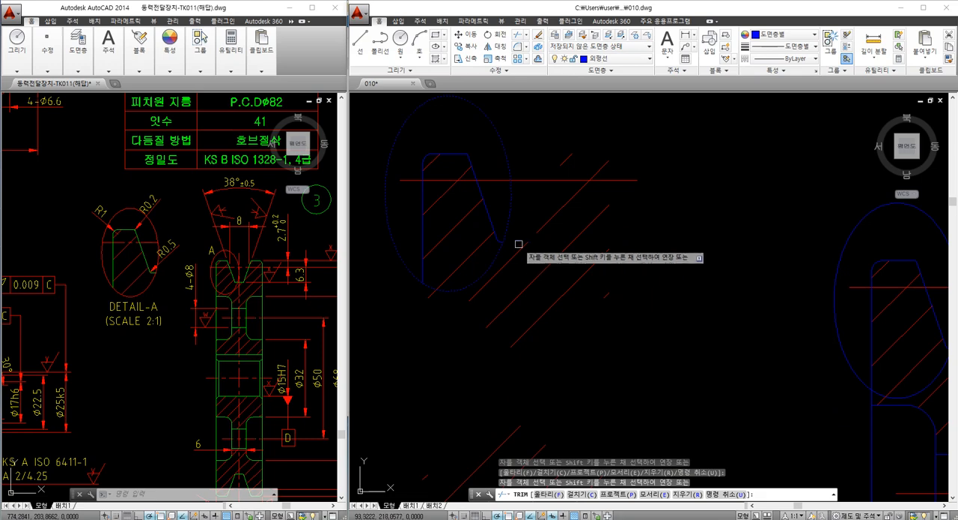
pyautogui.click(511, 260)
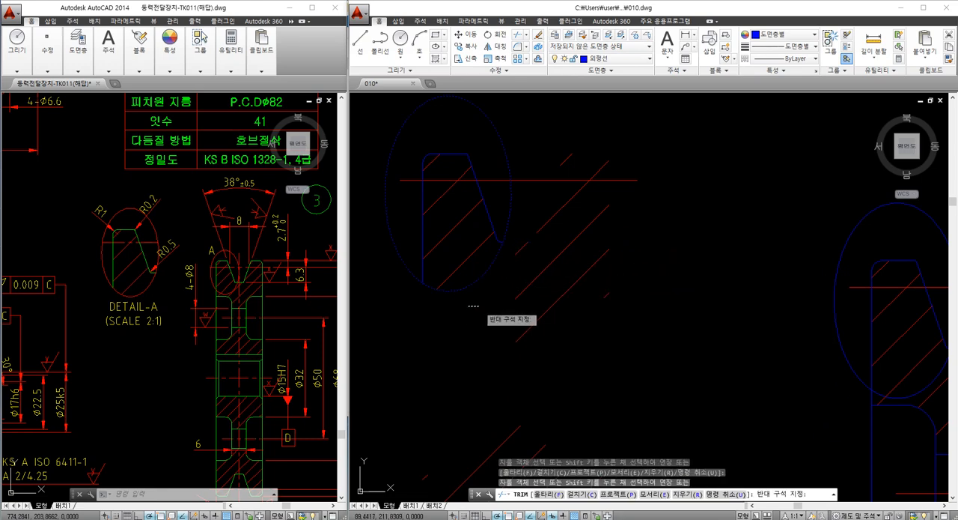
pyautogui.press('Escape')
pyautogui.write('gr')
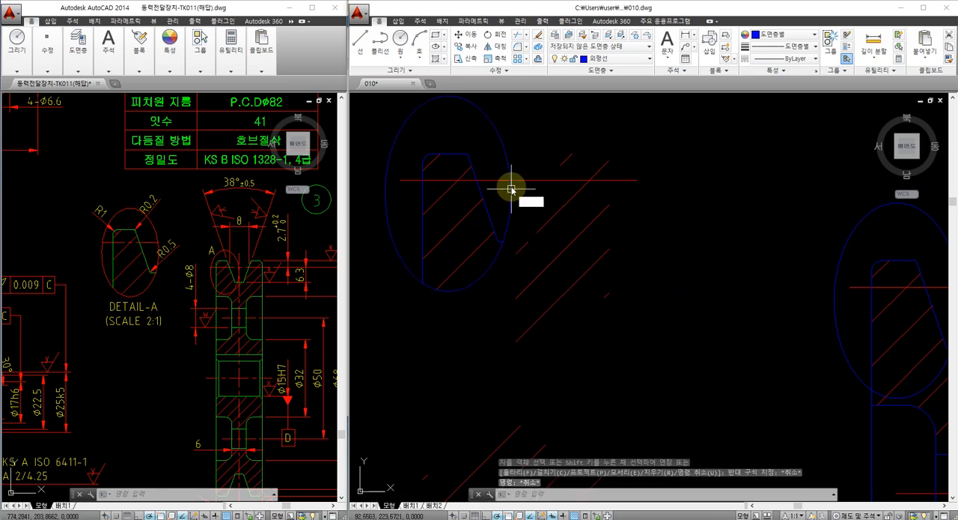
pyautogui.press('Escape')
pyautogui.press('Escape')
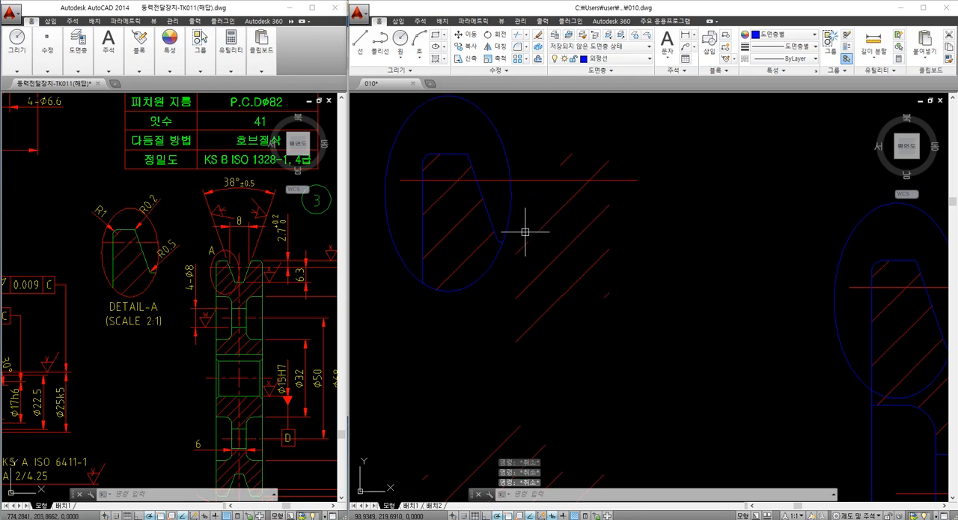
pyautogui.write('br')
pyautogui.press('Return')
pyautogui.click(507, 179)
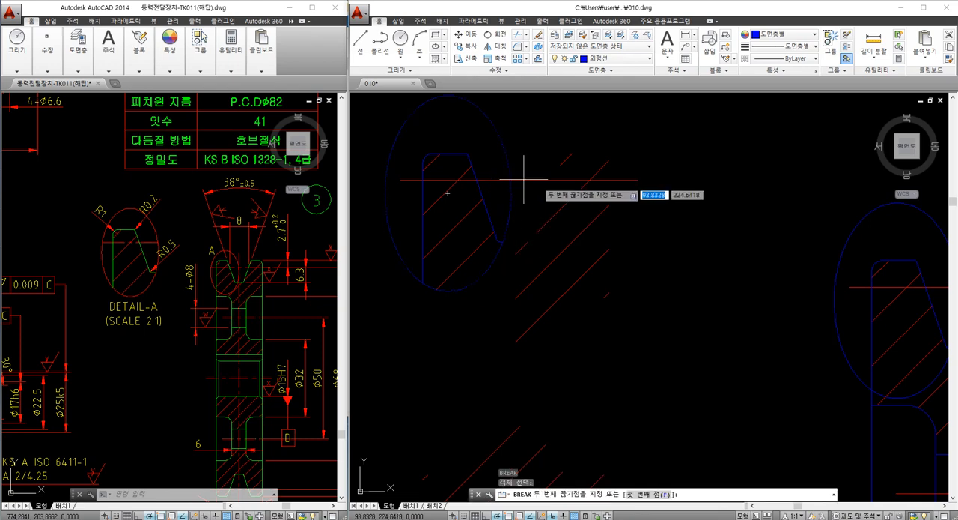
pyautogui.press('Escape')
pyautogui.press('Escape')
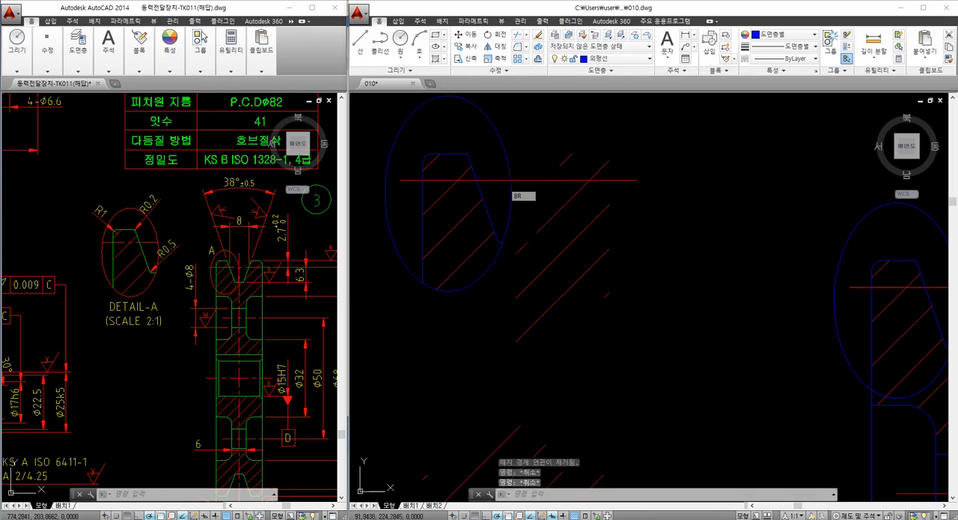
# Break the copied horizontal centerline just inside the ellipse's right edge and erase the piece outside it
pyautogui.press('Return')
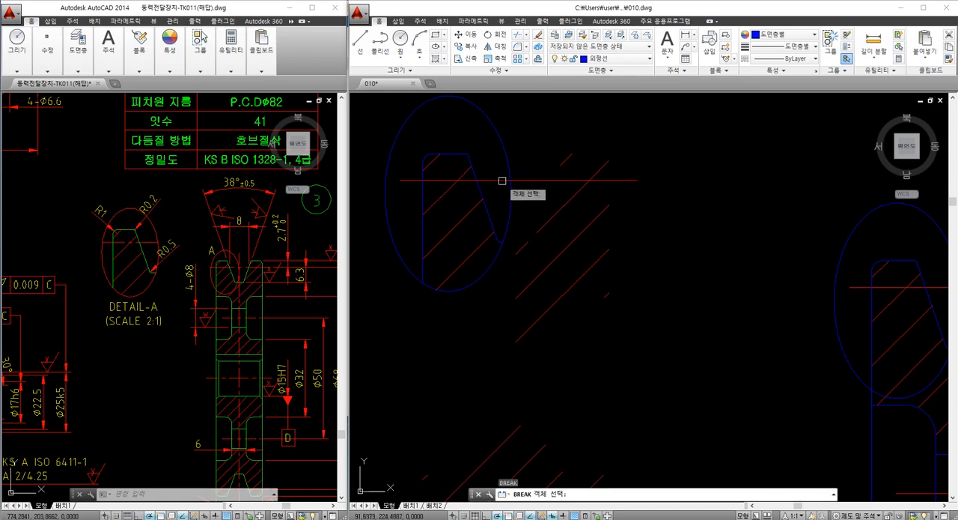
pyautogui.click(506, 180)
pyautogui.click(545, 179)
pyautogui.press('Escape')
pyautogui.click(546, 188)
pyautogui.click(541, 178)
pyautogui.write('e')
pyautogui.press('Return')
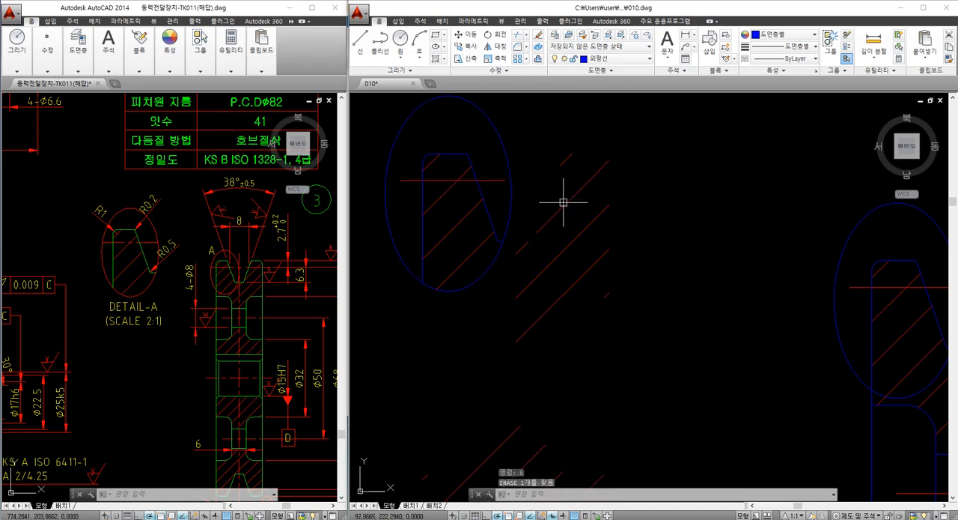
# Explode the copied hatch into separate lines
pyautogui.click(560, 194)
pyautogui.press('Escape')
pyautogui.press('Escape')
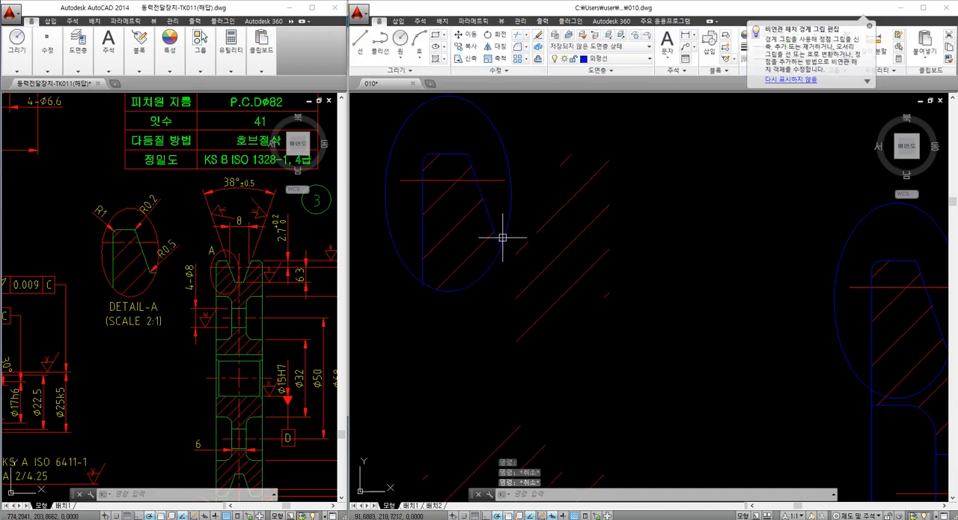
pyautogui.click(553, 213)
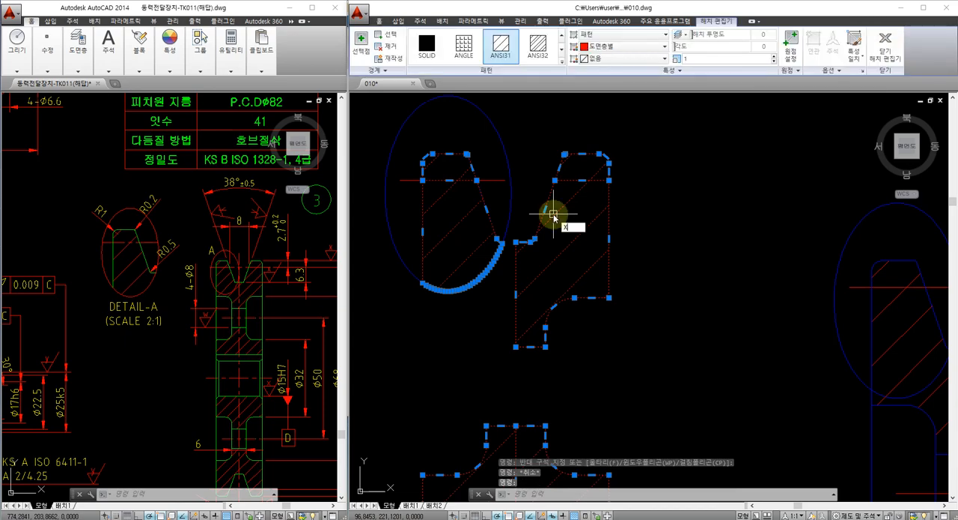
pyautogui.write('x')
pyautogui.press('Return')
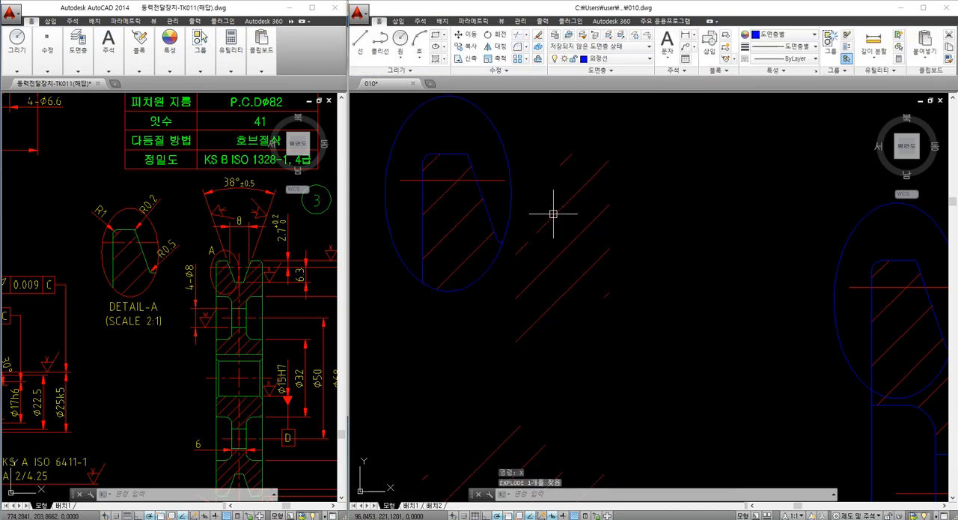
# Erase the leftover hatch lines to the right of the copied ellipse
pyautogui.click(493, 234)
pyautogui.scroll(-2, 561, 225)
pyautogui.click(625, 271)
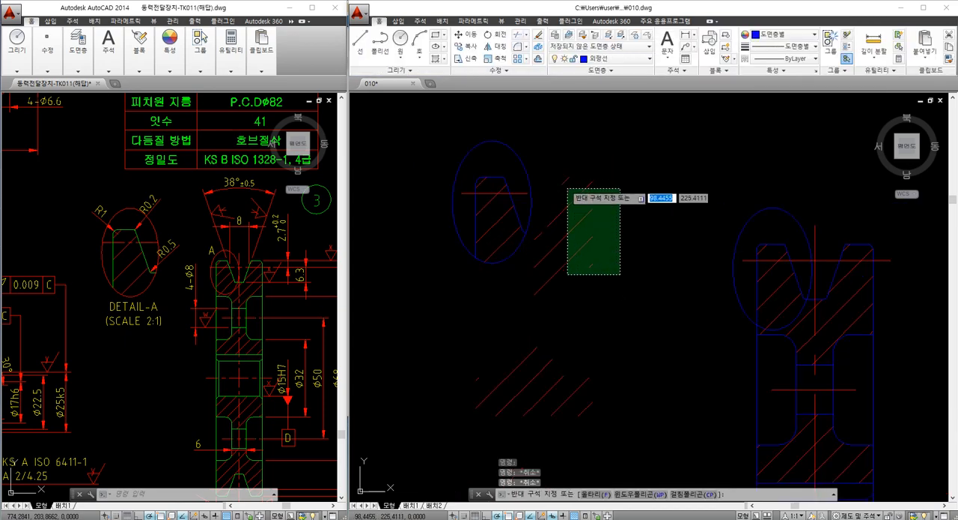
pyautogui.click(561, 168)
pyautogui.write('e')
pyautogui.press('Return')
pyautogui.click(539, 229)
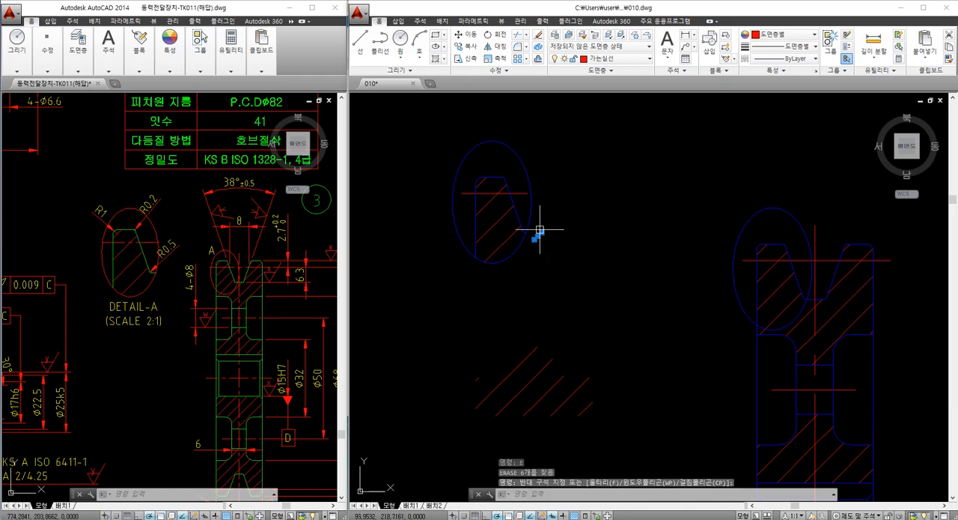
pyautogui.write('e')
pyautogui.press('Return')
# Erase all remaining stray hatch lines below the copied detail
pyautogui.scroll(-1, 530, 338)
pyautogui.moveTo(530, 338)
pyautogui.mouseDown(button='middle')
pyautogui.moveTo(526, 264)
pyautogui.moveTo(521, 280)
pyautogui.mouseUp(button='middle')
pyautogui.scroll(-2, 530, 268)
pyautogui.click(492, 263)
pyautogui.click(584, 423)
pyautogui.write('e')
pyautogui.press('Return')
pyautogui.scroll(3, 523, 266)
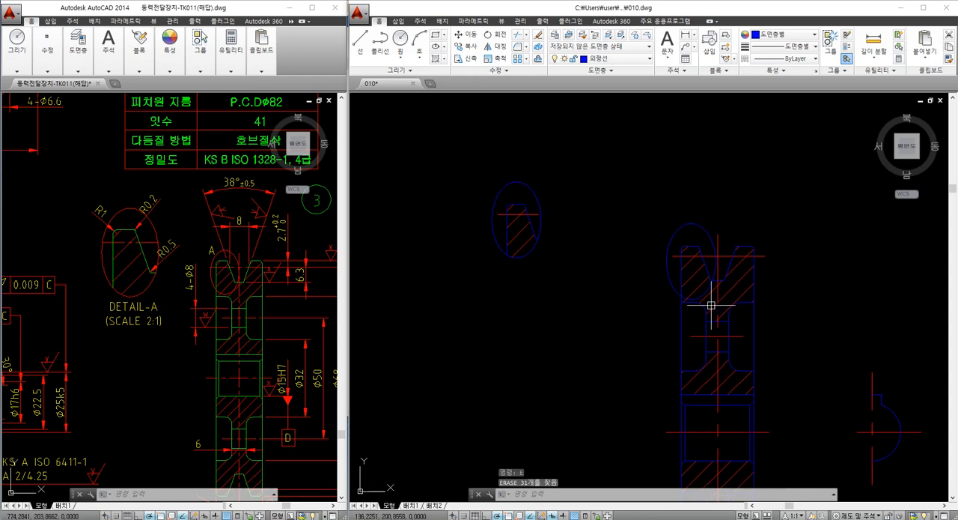
# Put the ellipse on the section and the copied ellipse on the red thin solid-line layer
pyautogui.moveTo(513, 220); pyautogui.dragTo(535, 256, button='middle')
pyautogui.click(696, 250)
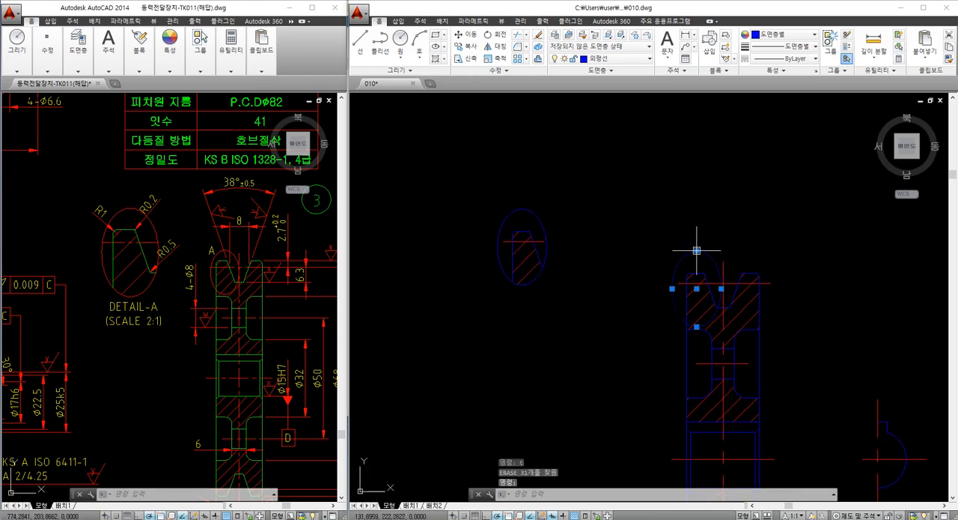
pyautogui.click(540, 222)
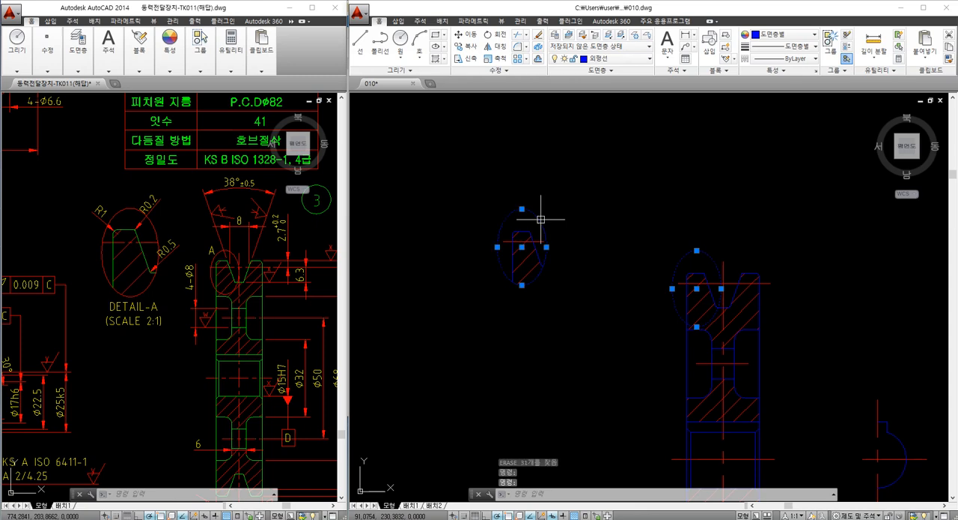
pyautogui.click(620, 59)
pyautogui.click(605, 94)
pyautogui.press('Escape')
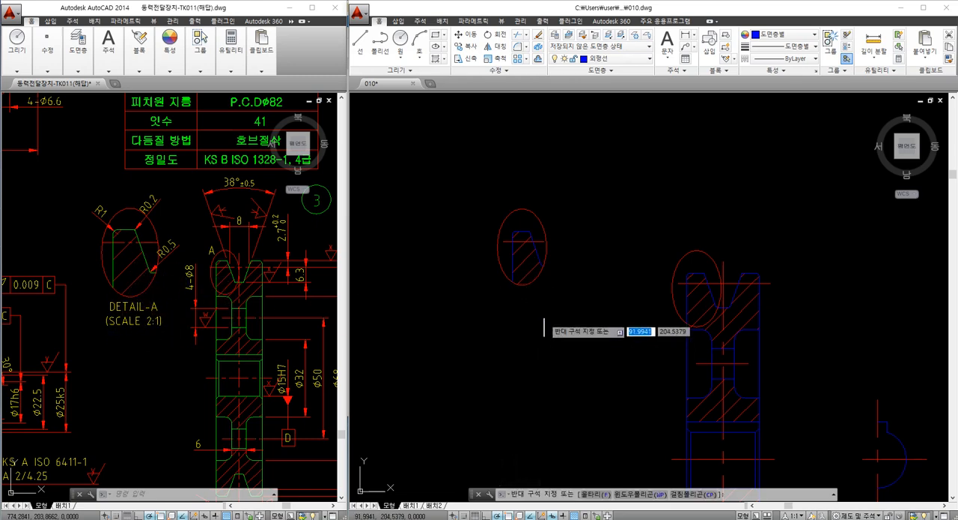
# Scale the copied detail with its ellipse, outline and hatch lines by a factor of 2 from the ellipse's upper quadrant
pyautogui.click(522, 338)
pyautogui.write('SC')
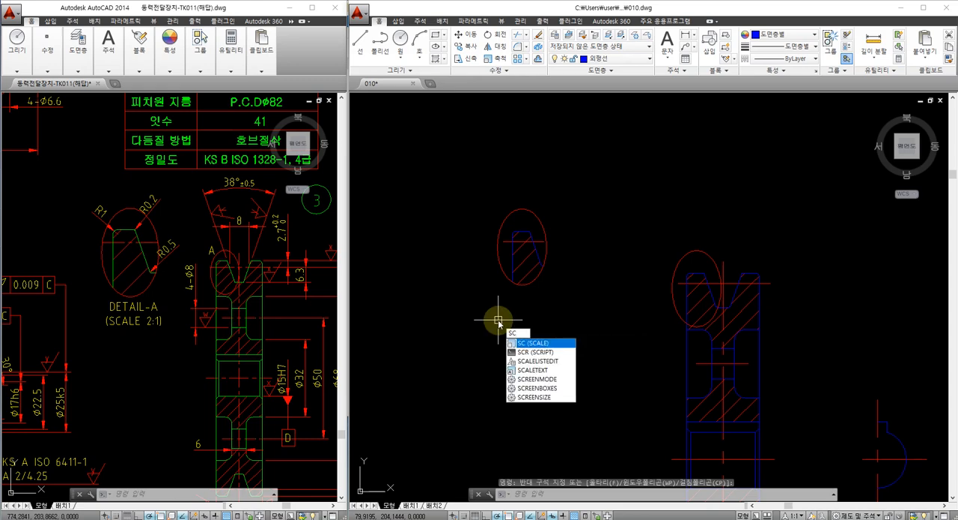
pyautogui.press('Return')
pyautogui.click(568, 322)
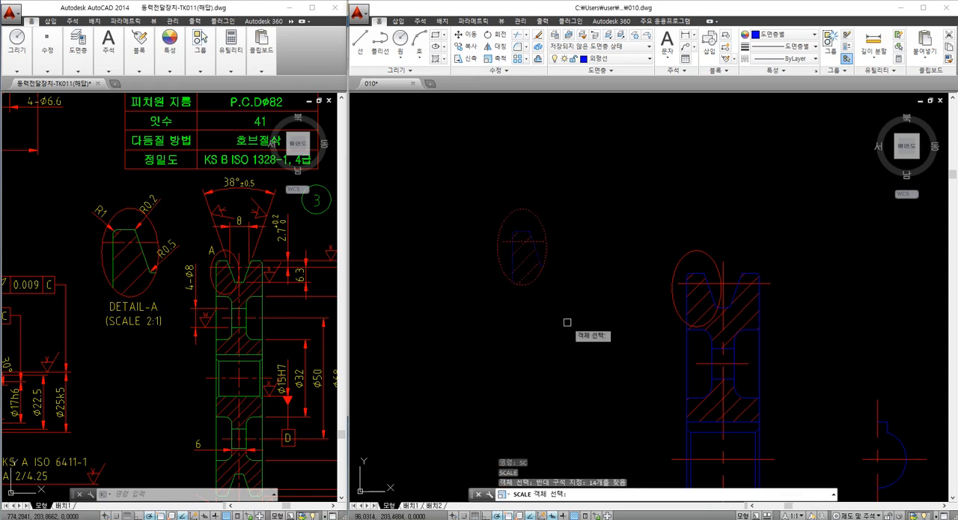
pyautogui.press('Return')
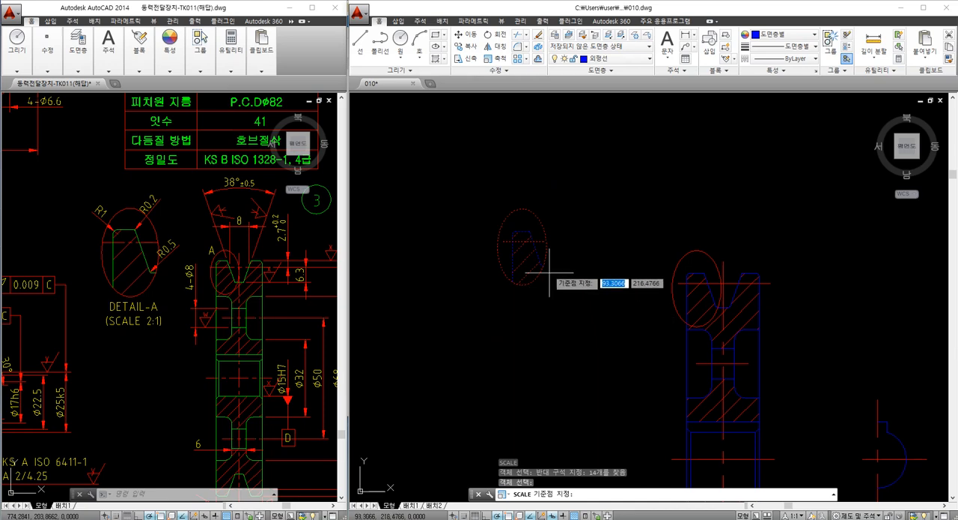
pyautogui.click(522, 209)
pyautogui.write('2')
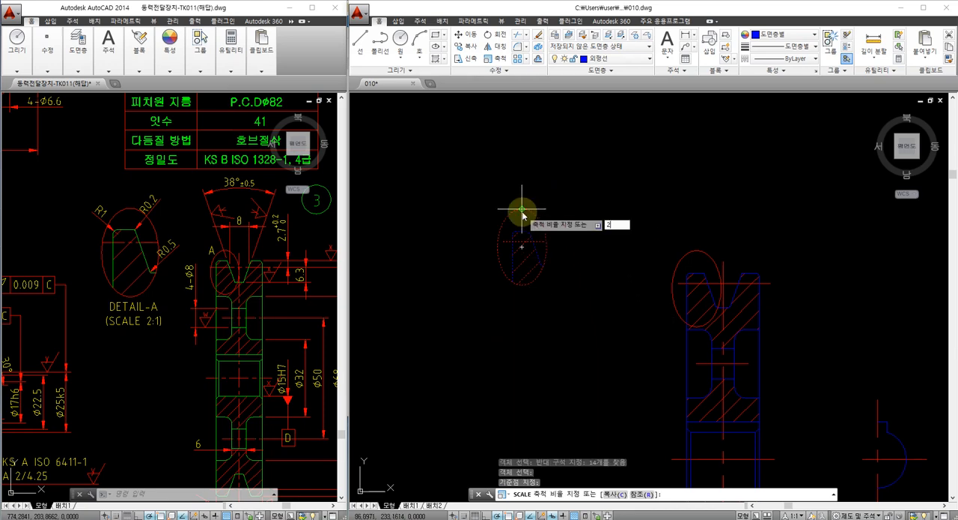
pyautogui.press('Return')
# Examine the enlarged detail and the hatched pulley section against the reference drawing
pyautogui.scroll(-1, 549, 264)
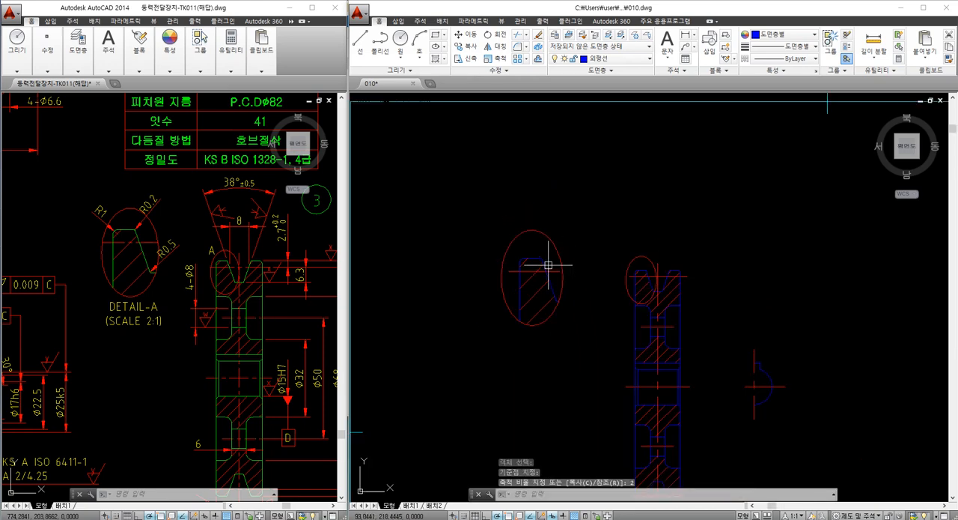
pyautogui.moveTo(548, 350); pyautogui.dragTo(519, 287, button='middle')
pyautogui.scroll(-1, 524, 302)
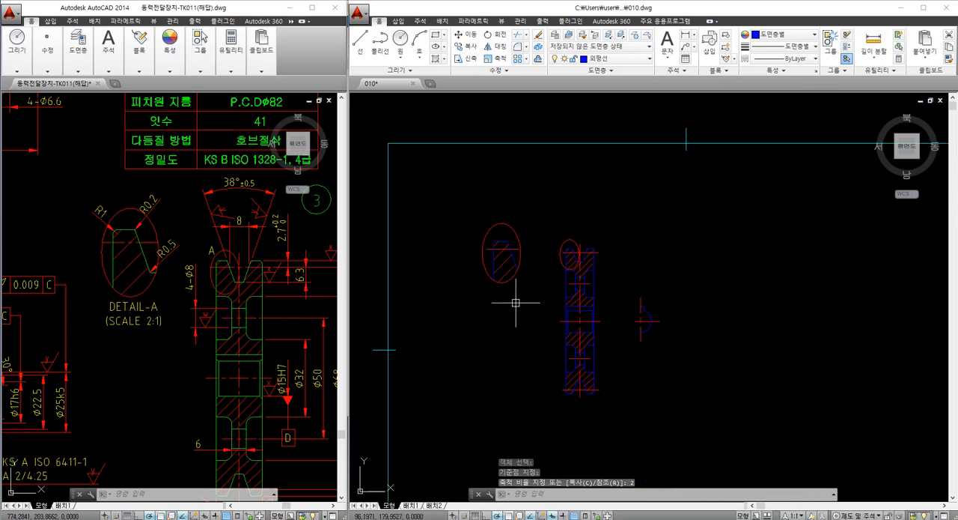
pyautogui.scroll(1, 494, 294)
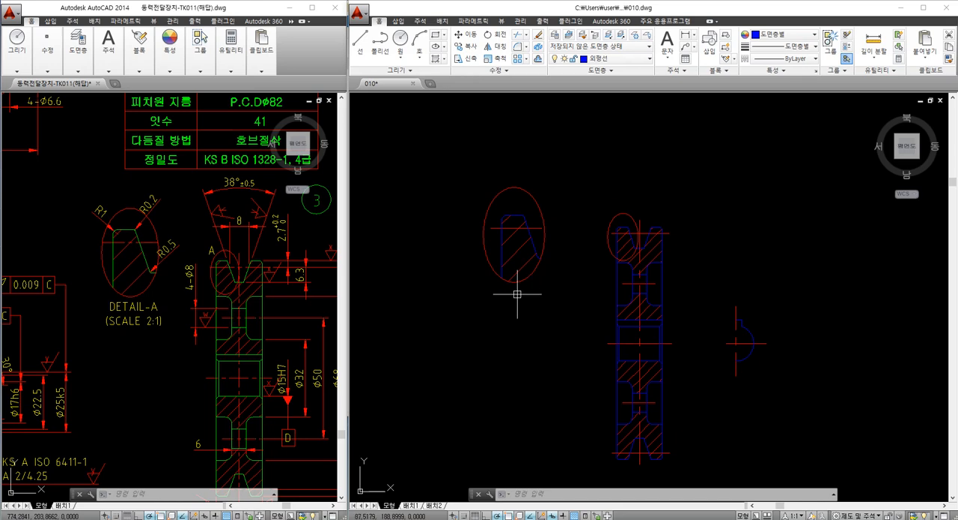
pyautogui.press('Escape')
pyautogui.press('Escape')
pyautogui.moveTo(552, 301); pyautogui.dragTo(540, 295, button='middle')
pyautogui.press('Escape')
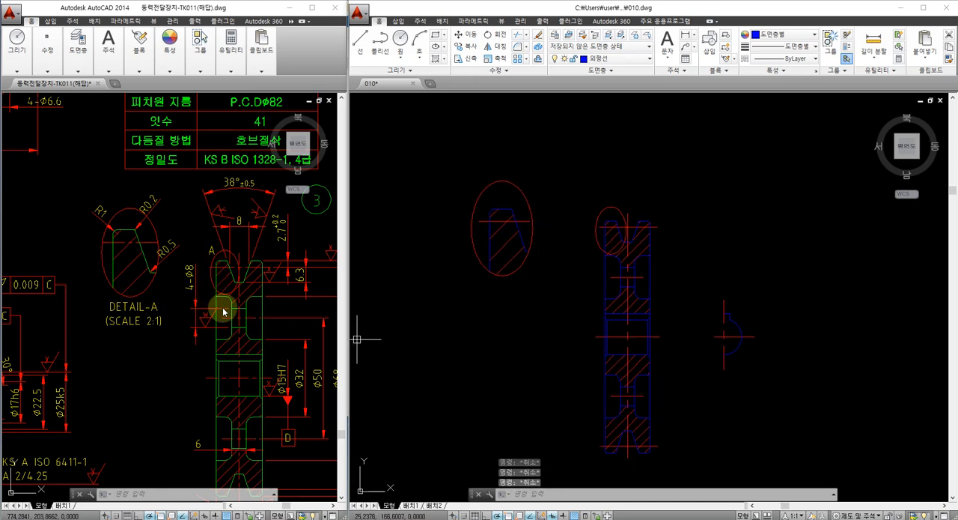
pyautogui.moveTo(514, 321)
pyautogui.mouseDown(button='middle')
pyautogui.moveTo(495, 309)
pyautogui.moveTo(504, 279)
pyautogui.moveTo(515, 307)
pyautogui.moveTo(498, 310)
pyautogui.mouseUp(button='middle')
pyautogui.moveTo(234, 361)
pyautogui.mouseDown(button='middle')
pyautogui.moveTo(225, 342)
pyautogui.moveTo(206, 335)
pyautogui.mouseUp(button='middle')
pyautogui.scroll(2, 525, 268)
pyautogui.moveTo(509, 267); pyautogui.dragTo(464, 272, button='middle')
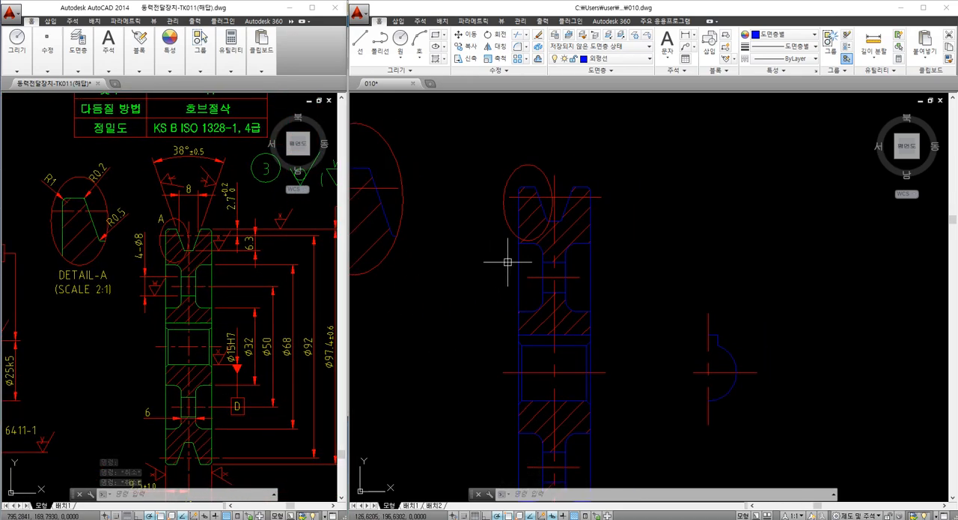
pyautogui.scroll(2, 512, 259)
pyautogui.scroll(-4, 510, 277)
pyautogui.scroll(2, 500, 293)
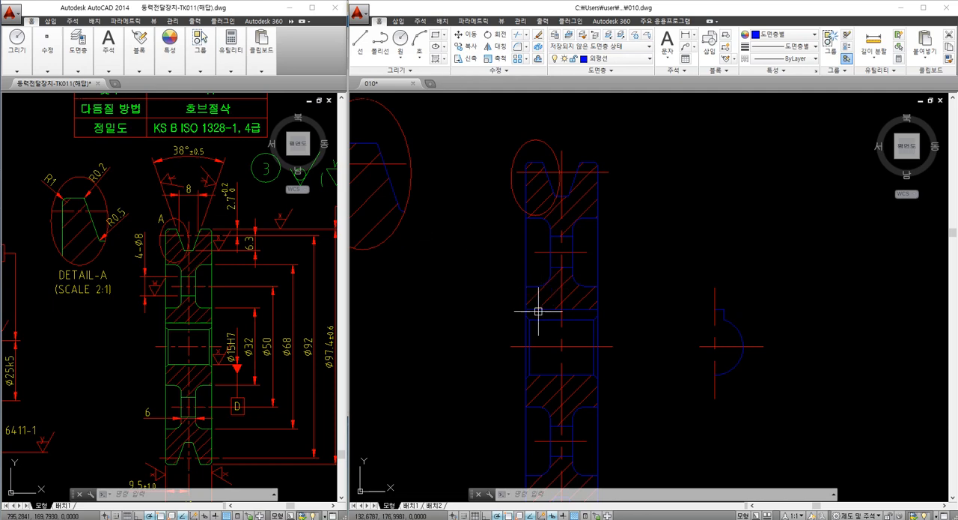
pyautogui.moveTo(495, 304); pyautogui.dragTo(494, 301, button='middle')
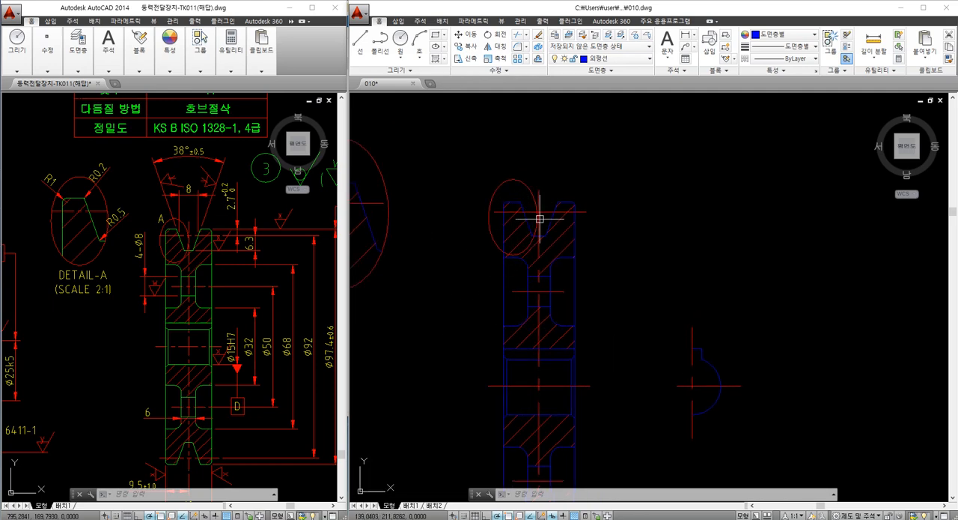
pyautogui.moveTo(546, 274); pyautogui.dragTo(546, 246, button='middle')
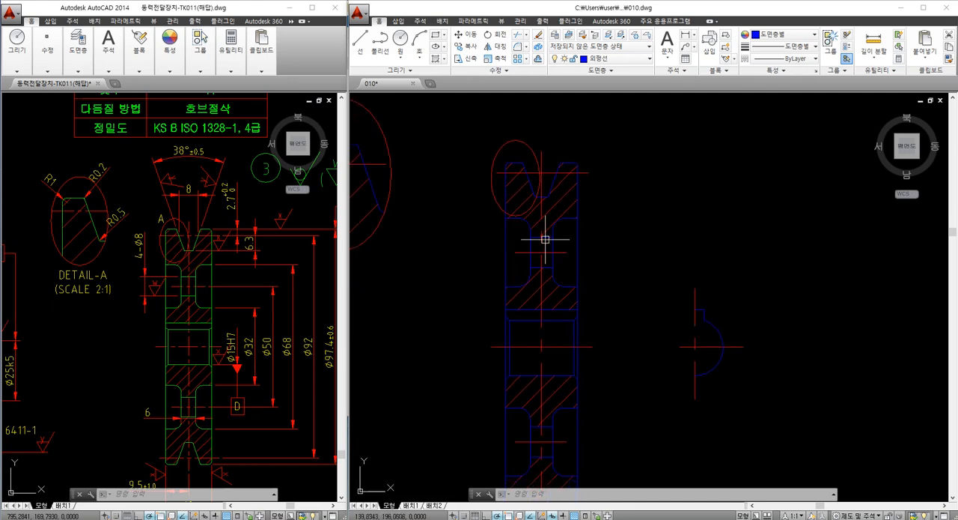
pyautogui.moveTo(542, 328); pyautogui.dragTo(538, 259, button='middle')
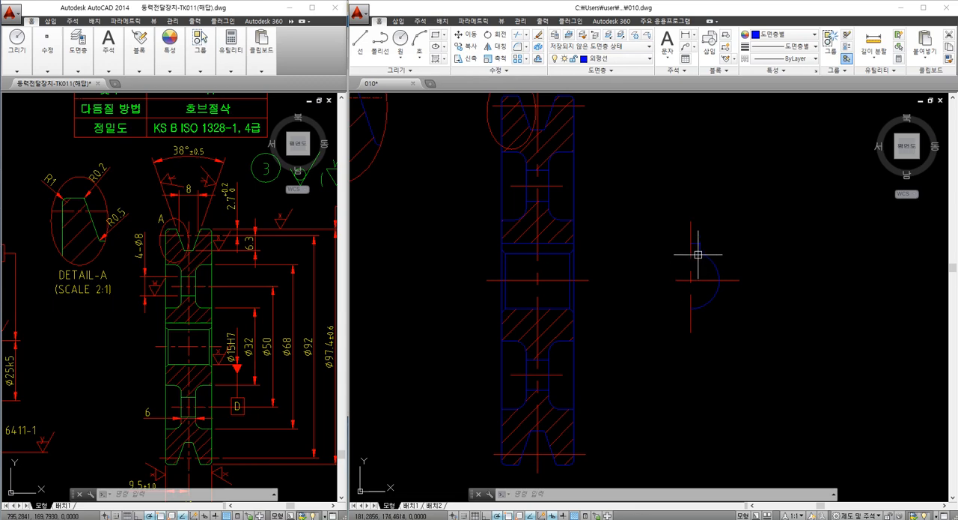
pyautogui.moveTo(545, 259); pyautogui.dragTo(534, 189, button='middle')
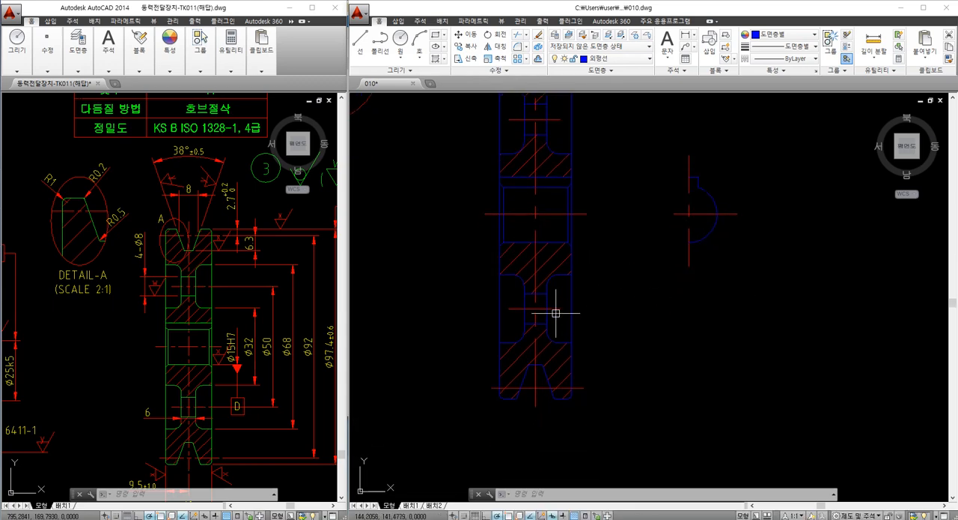
# Examine the keyway half view in the reference drawing for features missing from the redrawn one
pyautogui.scroll(-2, 228, 335)
pyautogui.moveTo(228, 336); pyautogui.dragTo(149, 332, button='middle')
pyautogui.scroll(2, 251, 325)
pyautogui.scroll(2, 252, 372)
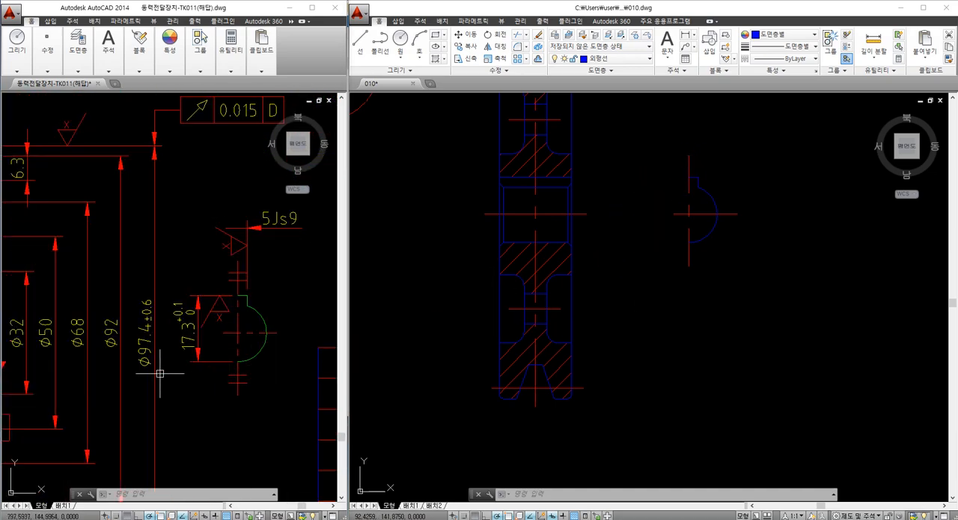
pyautogui.moveTo(160, 374); pyautogui.dragTo(415, 411, button='middle')
pyautogui.moveTo(478, 266); pyautogui.dragTo(561, 354, button='middle')
pyautogui.moveTo(507, 289)
pyautogui.mouseDown(button='middle')
pyautogui.moveTo(592, 342)
pyautogui.moveTo(593, 360)
pyautogui.mouseUp(button='middle')
pyautogui.moveTo(175, 326)
pyautogui.mouseDown(button='middle')
pyautogui.moveTo(128, 276)
pyautogui.moveTo(169, 359)
pyautogui.moveTo(124, 391)
pyautogui.mouseUp(button='middle')
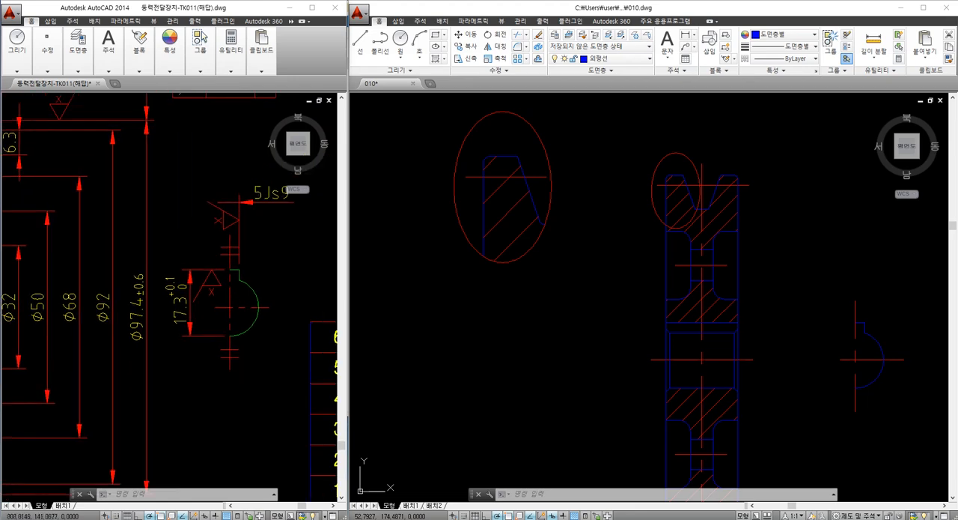
pyautogui.moveTo(238, 289); pyautogui.dragTo(217, 326, button='middle')
pyautogui.click(518, 333)
pyautogui.scroll(-2, 672, 372)
pyautogui.moveTo(674, 372); pyautogui.dragTo(517, 314)
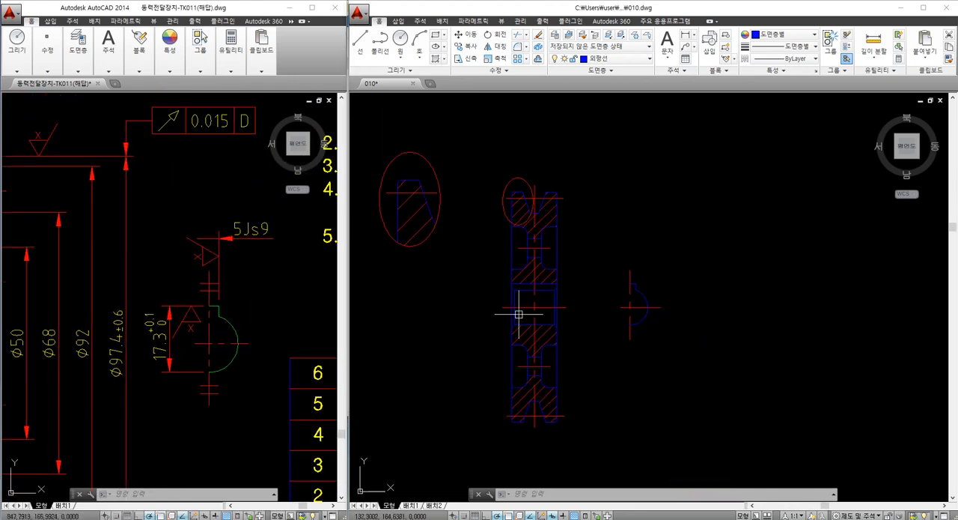
# Draw a 5 mm horizontal line from the vertical centerline just above the keyway half view
pyautogui.scroll(4, 637, 291)
pyautogui.moveTo(637, 291); pyautogui.dragTo(588, 259, button='middle')
pyautogui.scroll(2, 589, 241)
pyautogui.scroll(-2, 579, 238)
pyautogui.scroll(-2, 582, 238)
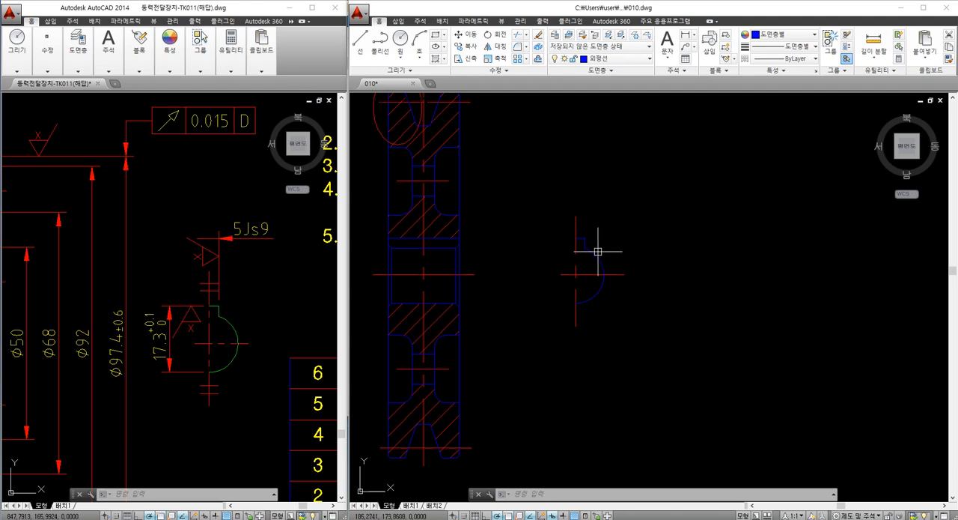
pyautogui.press('Return')
pyautogui.scroll(2, 593, 238)
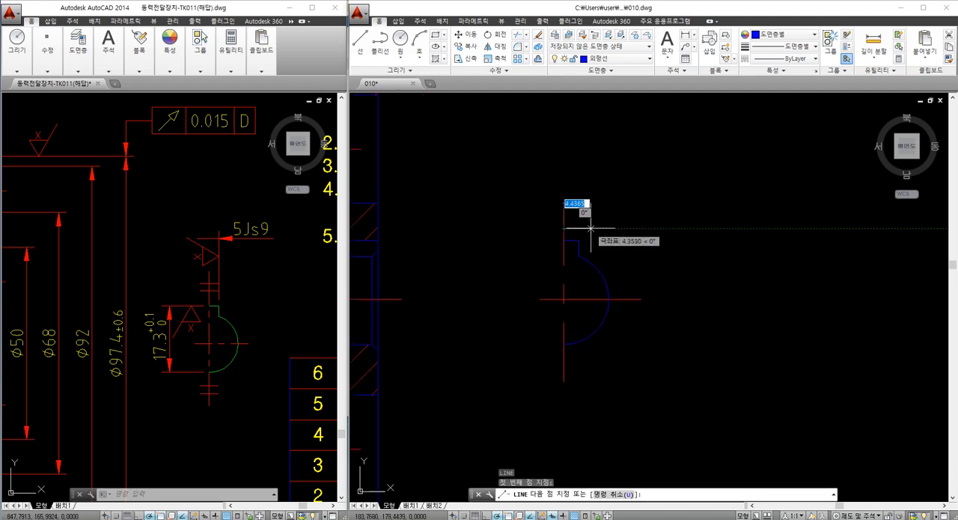
pyautogui.click(590, 227)
pyautogui.press('Return')
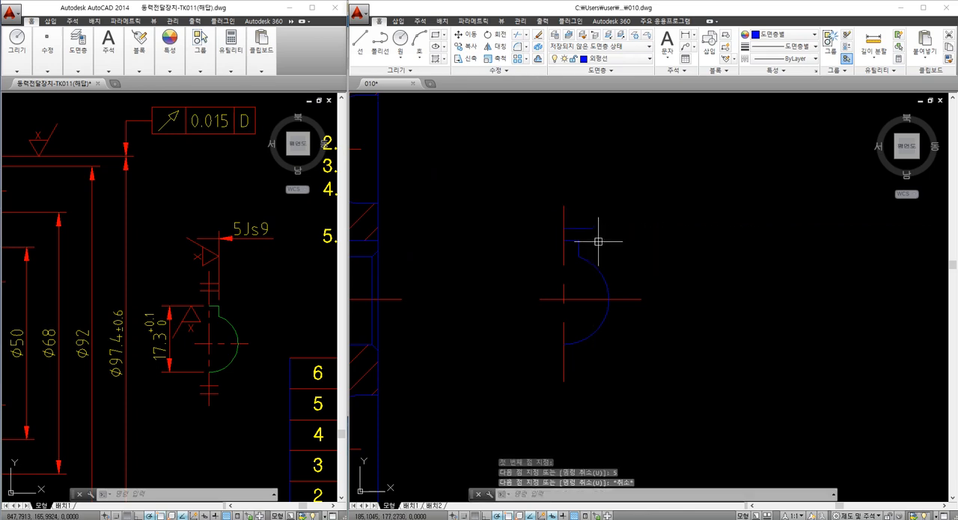
# Move the short horizontal line by its midpoint so that it is centered on the vertical centerline
pyautogui.write('m')
pyautogui.press('Return')
pyautogui.click(588, 229)
pyautogui.press('Return')
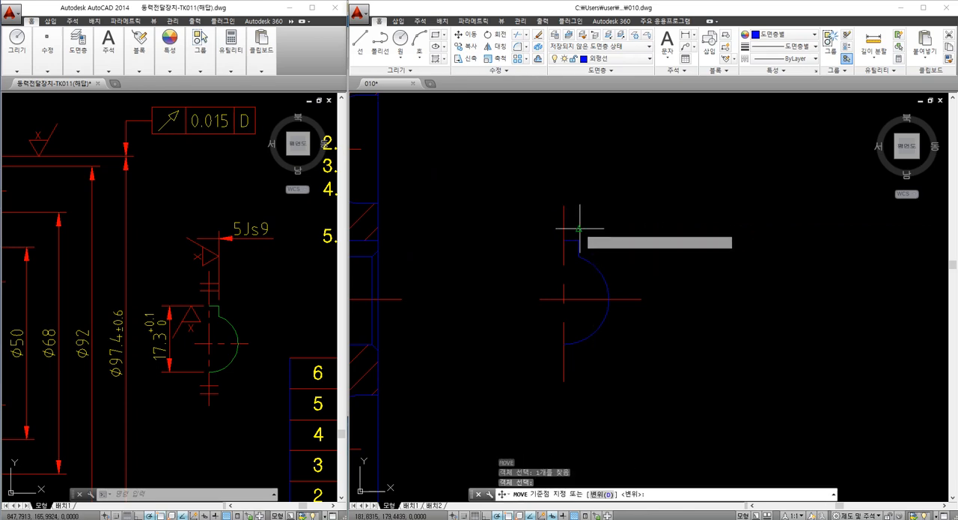
pyautogui.click(580, 228)
pyautogui.press('Escape')
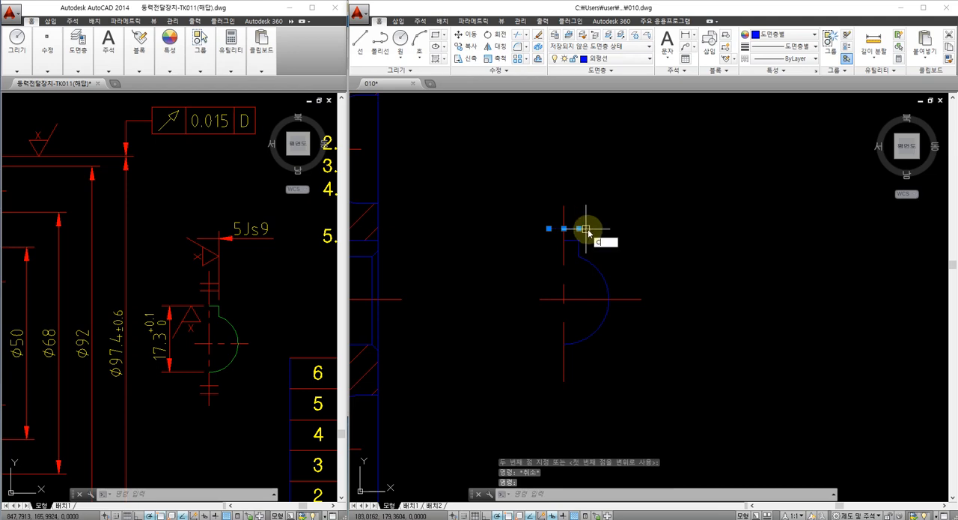
# Copy the centered short line straight up to form the pair of symmetry marks
pyautogui.write('o')
pyautogui.press('space')
pyautogui.click(603, 227)
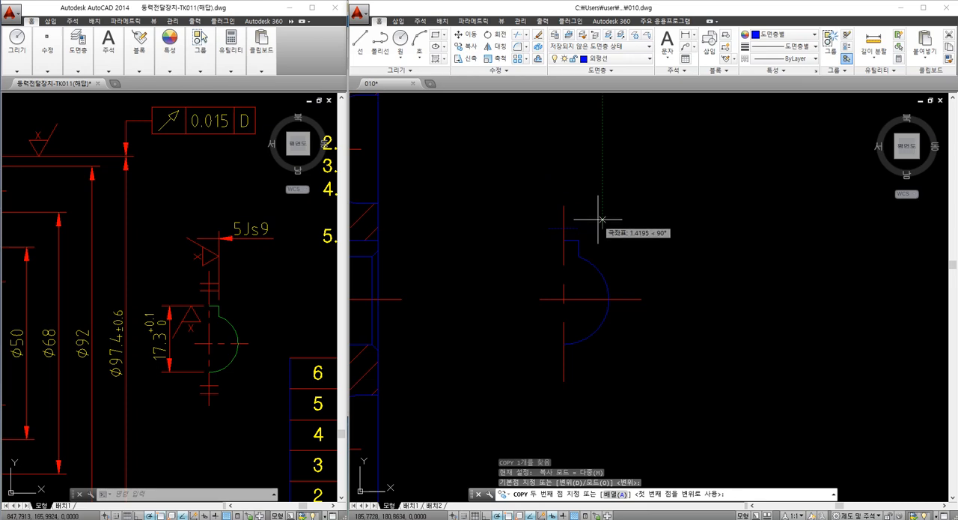
pyautogui.press('Escape')
pyautogui.press('Escape')
# Put both symmetry mark lines on the red thin solid-line layer (가는실선)
pyautogui.click(571, 211)
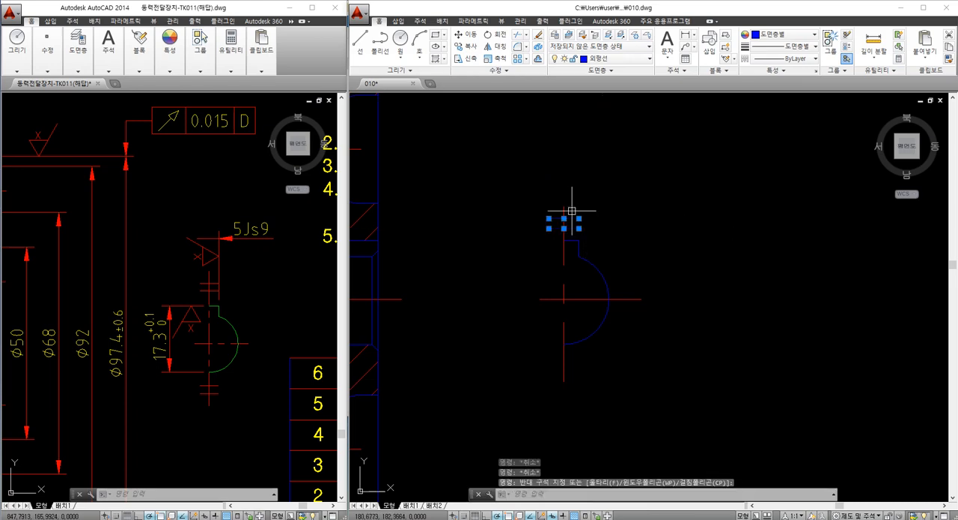
pyautogui.click(621, 60)
pyautogui.click(614, 96)
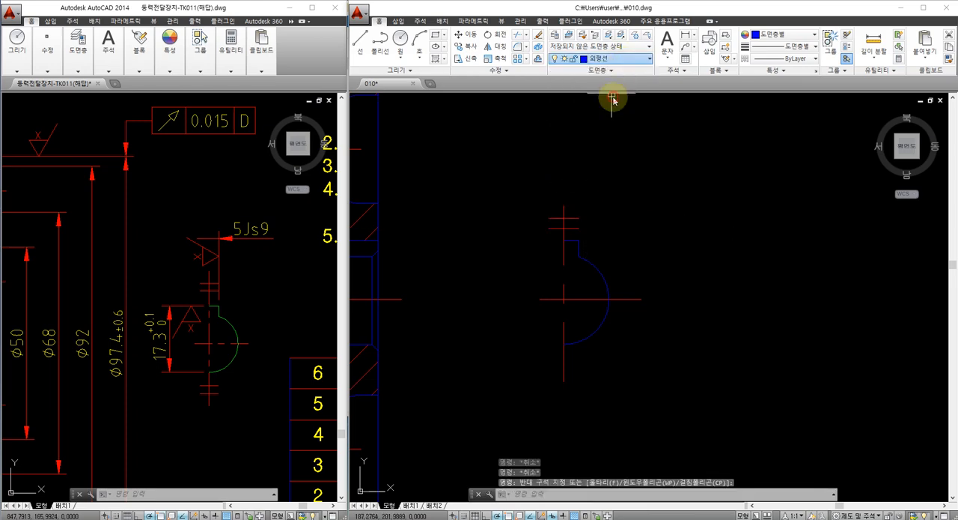
pyautogui.press('Escape')
pyautogui.press('Escape')
# Mirror the two symmetry marks about the keyway view's horizontal centerline, keeping the originals
pyautogui.click(518, 193)
pyautogui.click(592, 239)
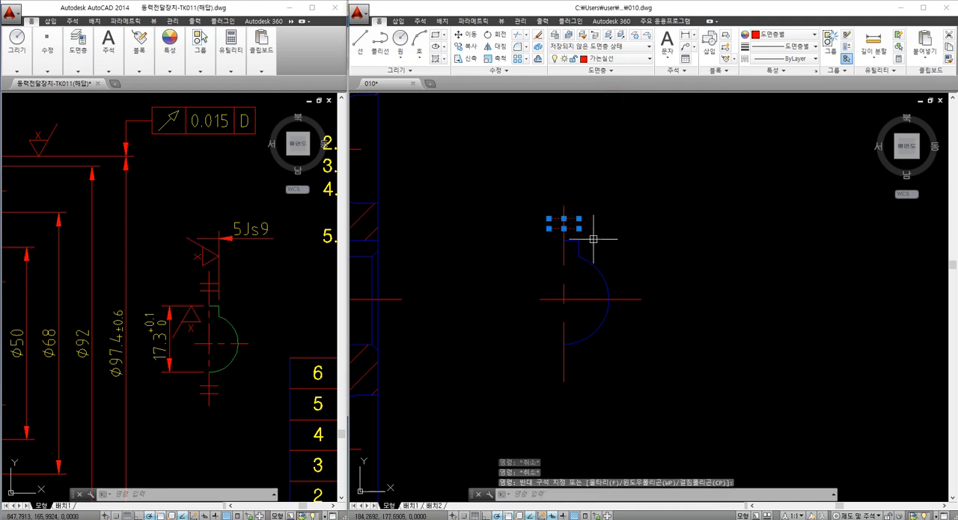
pyautogui.write('mi')
pyautogui.press('Return')
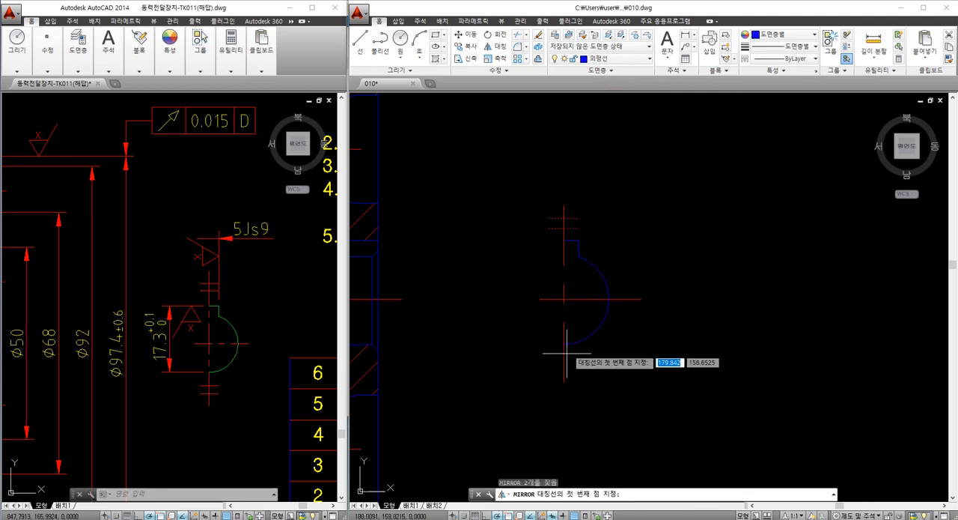
pyautogui.click(569, 296)
pyautogui.click(695, 314)
pyautogui.press('Return')
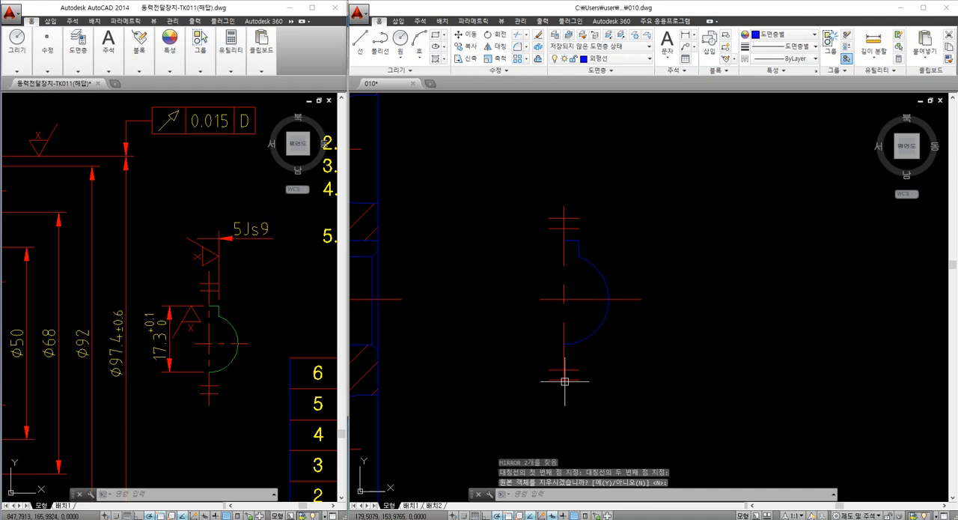
# Move the mirrored pair of symmetry marks straight up about 1.7 mm along the vertical centerline
pyautogui.write('m')
pyautogui.press('Return')
pyautogui.click(518, 355)
pyautogui.click(590, 391)
pyautogui.press('Return')
pyautogui.click(634, 393)
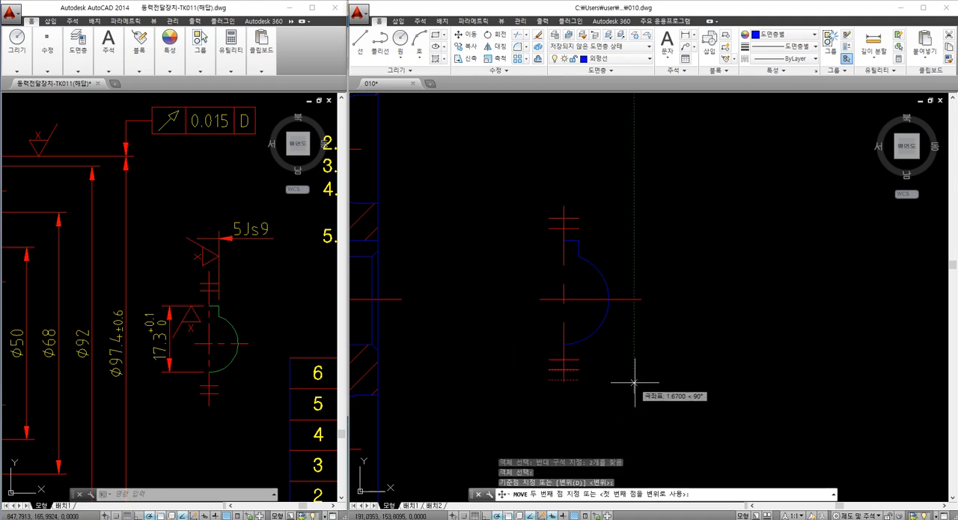
pyautogui.press('Escape')
pyautogui.scroll(-5, 550, 348)
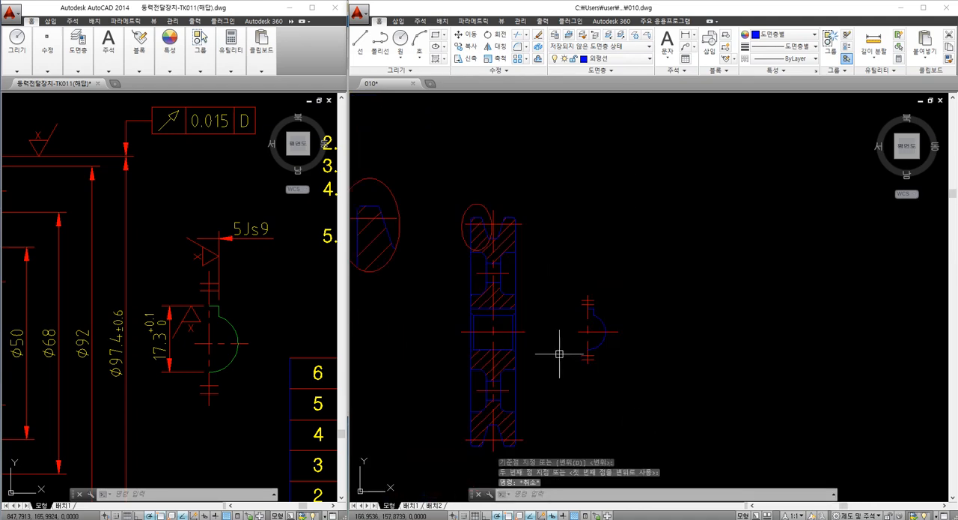
# Examine the finished views together by zooming to a window around detail A, the pulley section and the keyway half view
pyautogui.scroll(2, 560, 353)
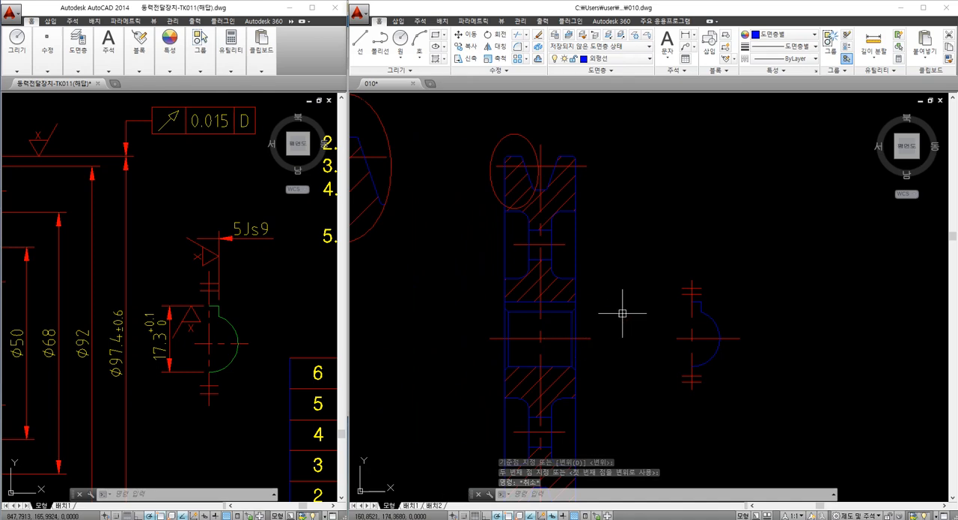
pyautogui.scroll(-2, 622, 315)
pyautogui.scroll(2, 608, 320)
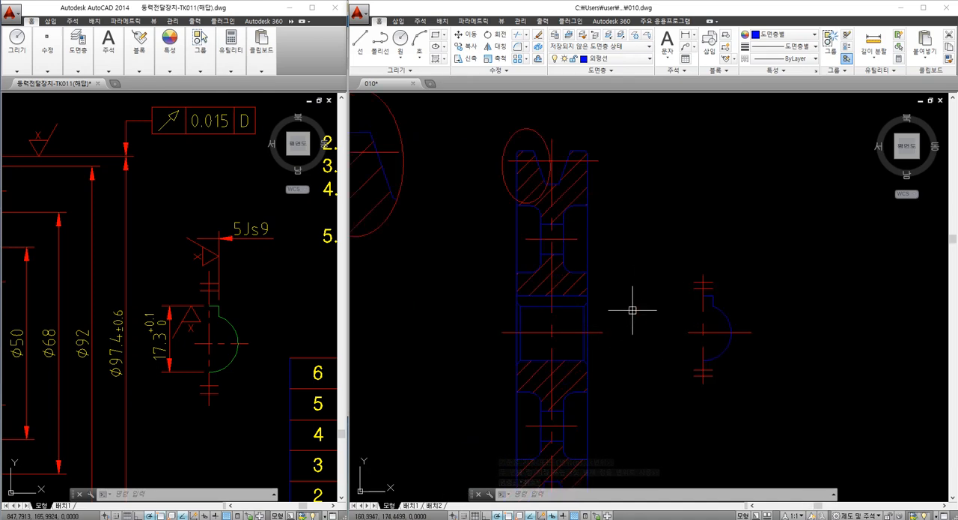
pyautogui.scroll(-3, 609, 317)
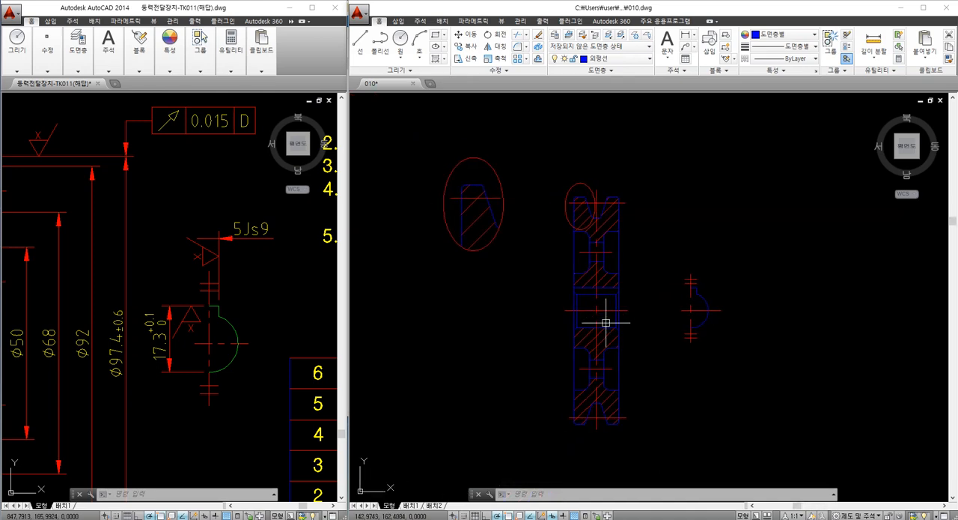
pyautogui.write('z')
pyautogui.press('Return')
pyautogui.write('w')
pyautogui.press('Return')
pyautogui.click(397, 138)
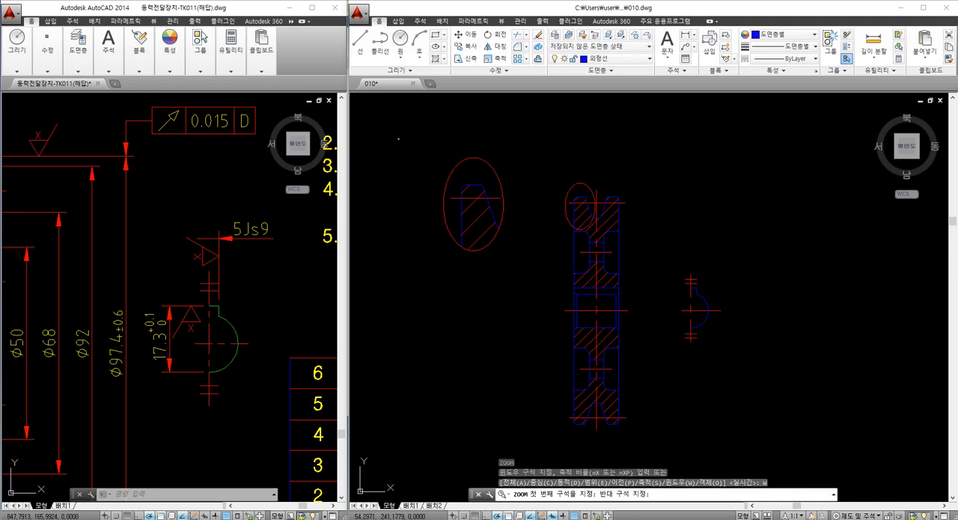
pyautogui.click(745, 441)
pyautogui.moveTo(727, 414)
pyautogui.mouseDown(button='middle')
pyautogui.moveTo(627, 396)
pyautogui.moveTo(641, 400)
pyautogui.mouseUp(button='middle')
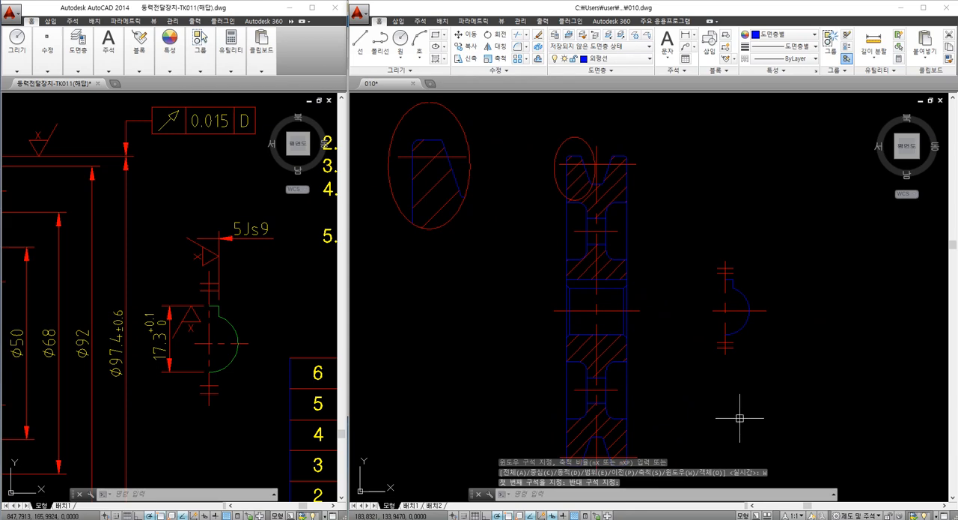